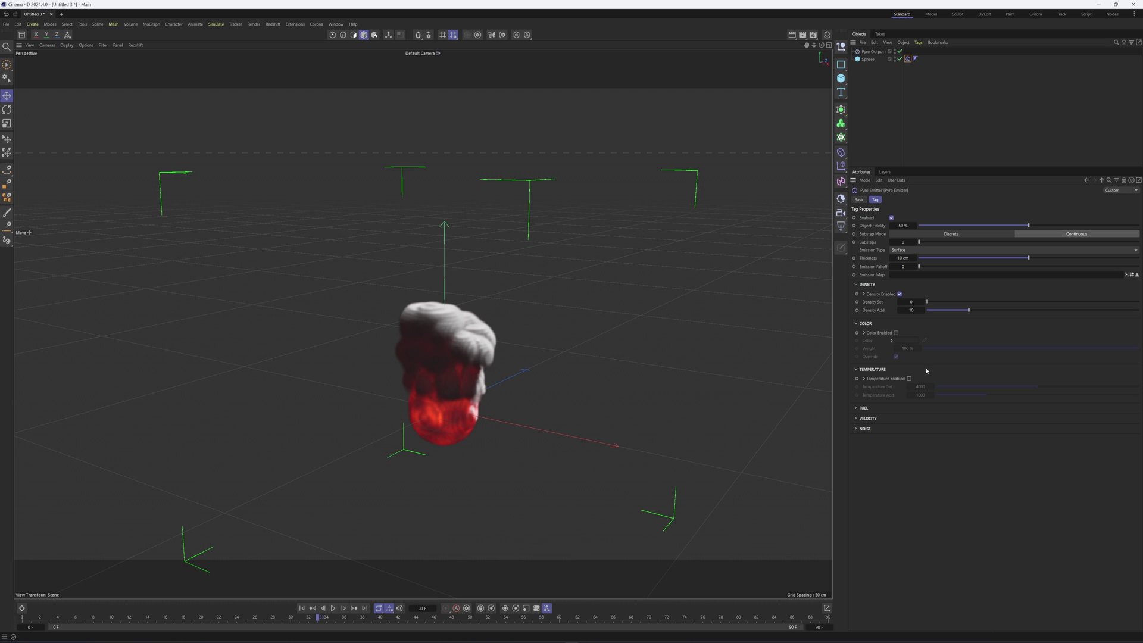
Play the pyro simulation from the first frame and examine the smoke from another angle before stopping playback
{"action": "left_click", "coordinate": [302, 608]}
{"action": "left_click", "coordinate": [333, 608]}
{"action": "left_click_drag", "start_coordinate": [456, 453], "coordinate": [494, 396], "text": "alt"}
{"action": "left_click_drag", "start_coordinate": [446, 430], "coordinate": [437, 481], "text": "alt"}
{"action": "left_click", "coordinate": [333, 608]}
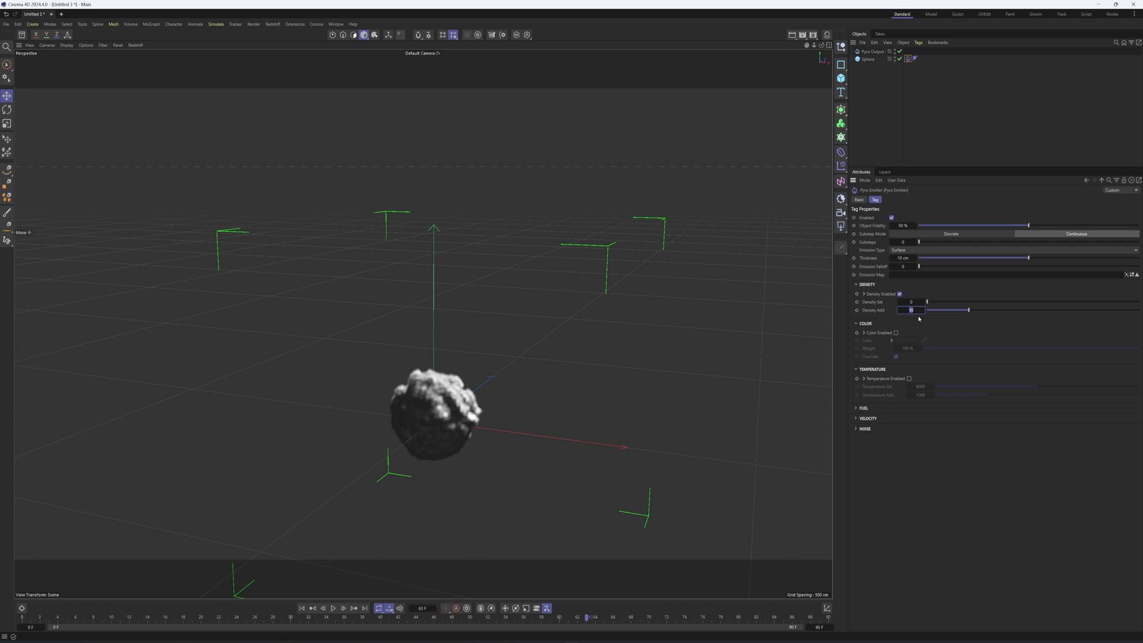
Set the emitter's Density Set and Density Add to 1, and keyframe Density Enabled on at frame 0 and off at frame 2
{"action": "key", "text": "Return"}
{"action": "key", "text": "Return"}
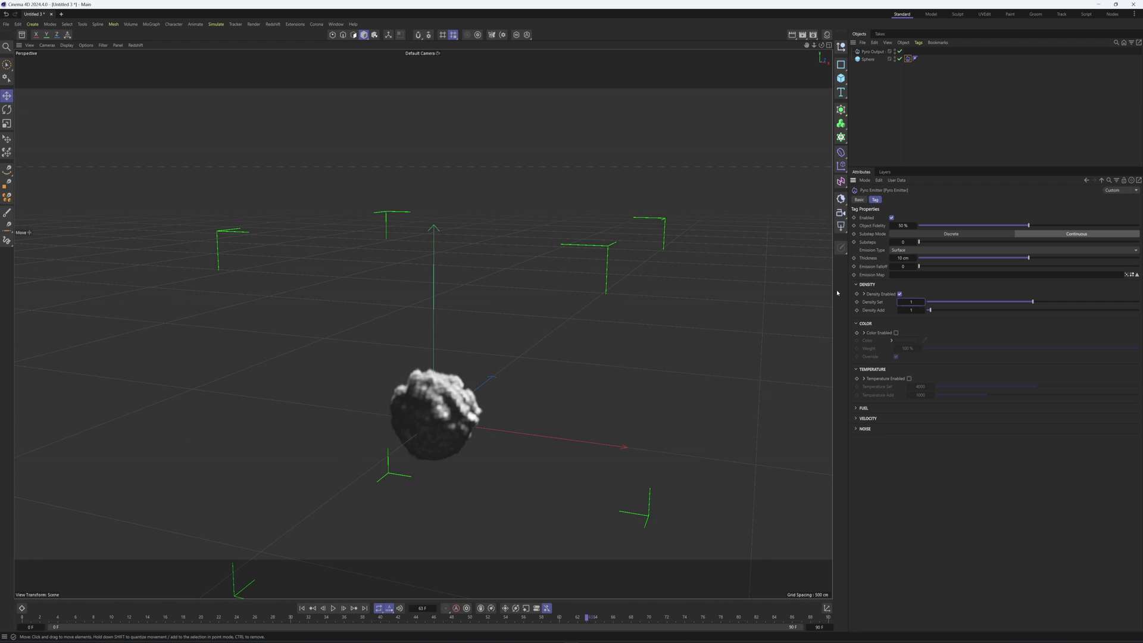
{"action": "left_click", "coordinate": [22, 617]}
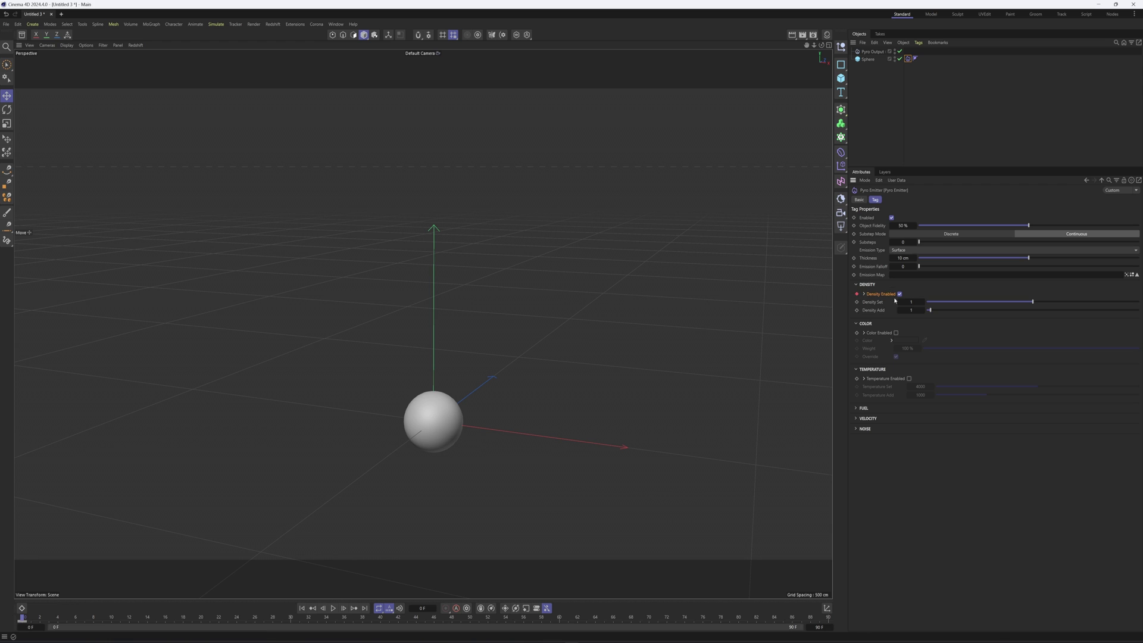
{"action": "left_click", "coordinate": [41, 619]}
{"action": "left_click", "coordinate": [900, 294]}
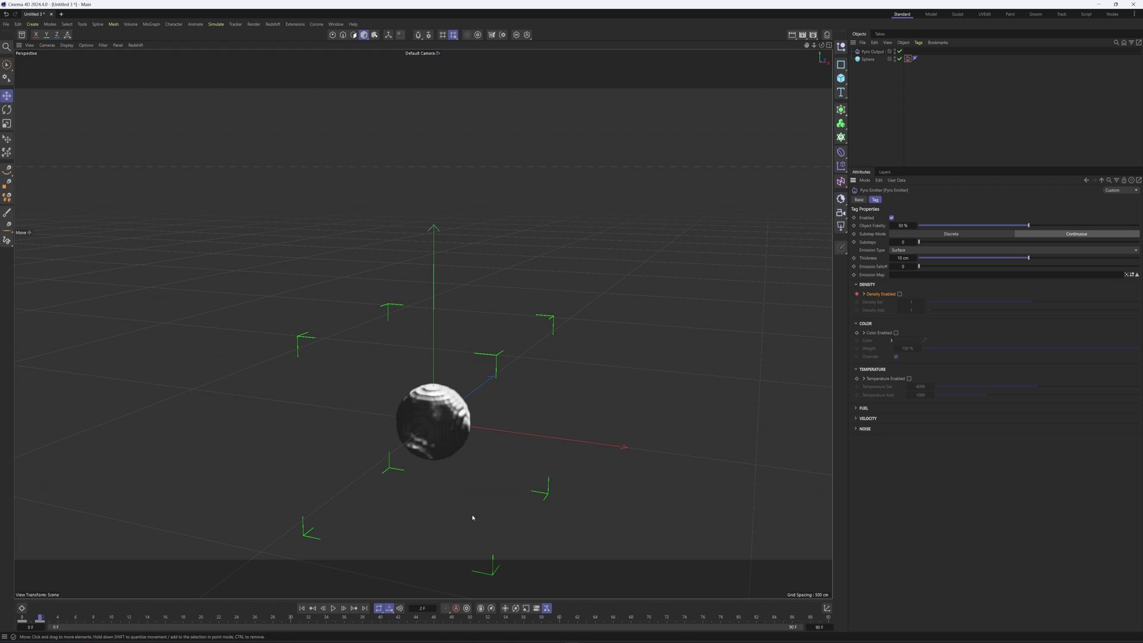
Play the simulation with the keyframed density and examine how long the smoke lasts around the sphere
{"action": "left_click", "coordinate": [333, 608]}
{"action": "left_click_drag", "start_coordinate": [345, 566], "coordinate": [472, 375], "text": "alt"}
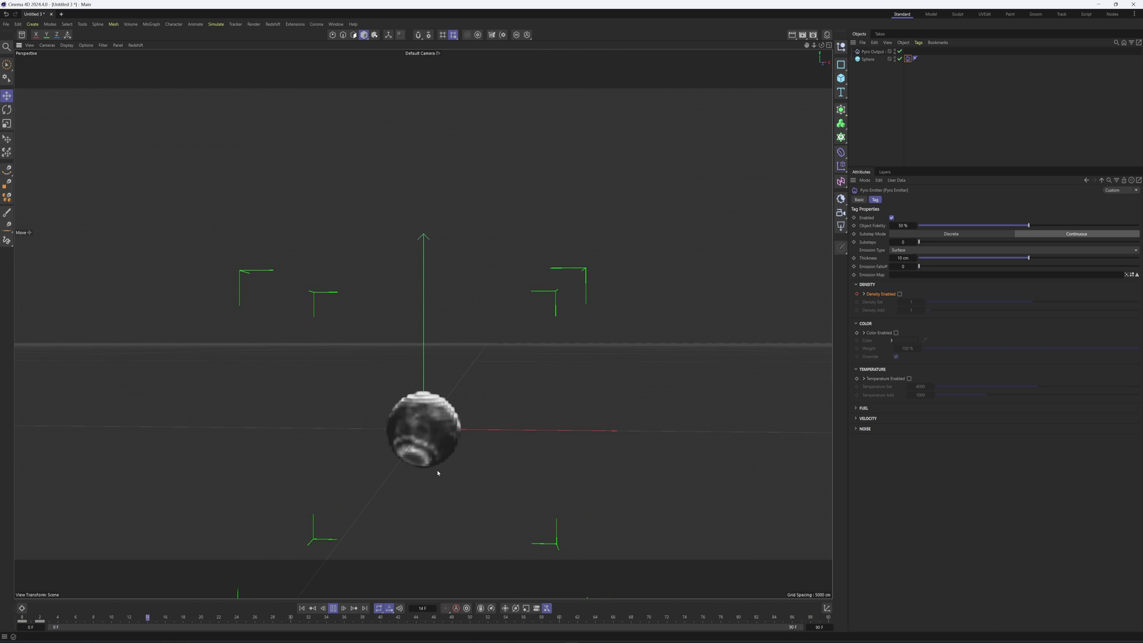
{"action": "left_click", "coordinate": [333, 608]}
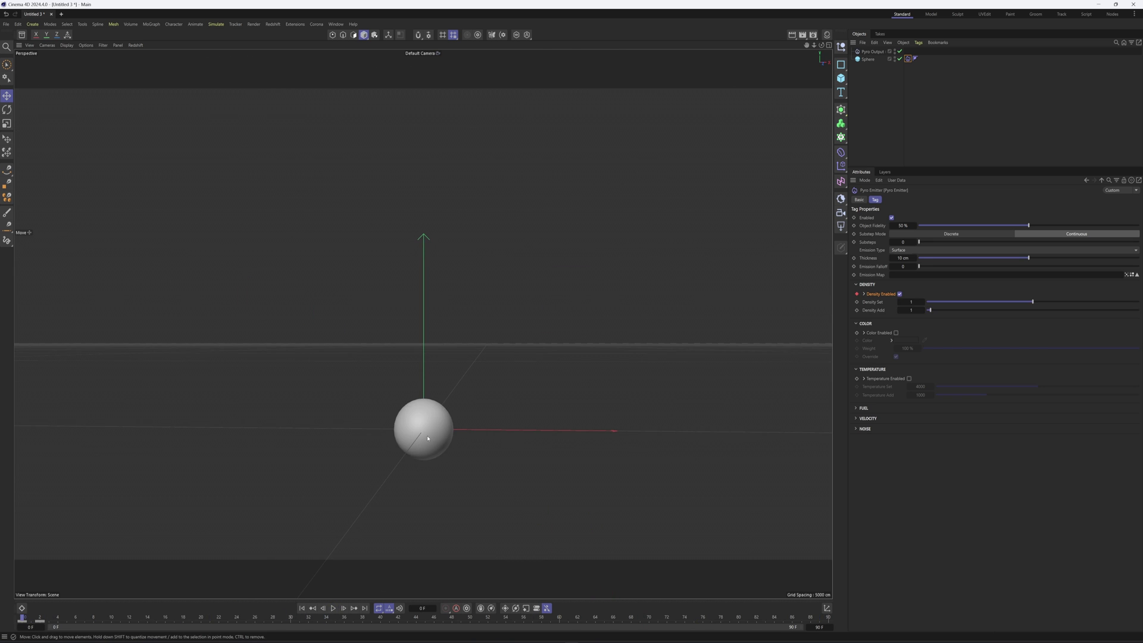
{"action": "left_click_drag", "start_coordinate": [419, 447], "coordinate": [421, 449], "text": "alt"}
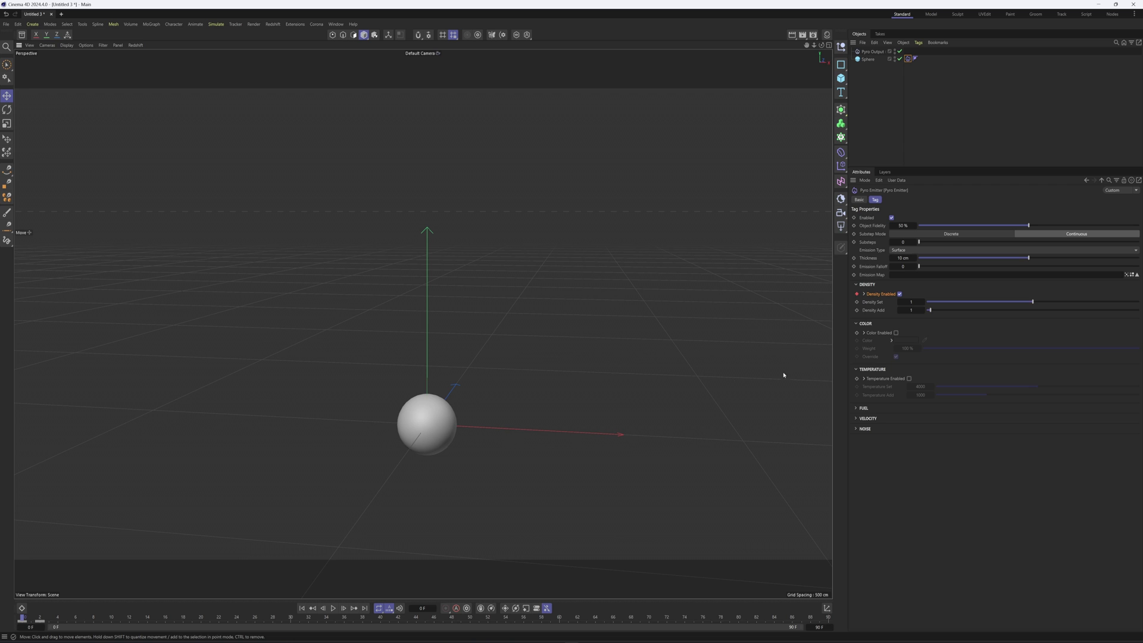
Set the Relative Density Dissipation to 0% in the project's Pyro simulation settings
{"action": "key", "text": "ctrl+d"}
{"action": "left_click", "coordinate": [989, 199]}
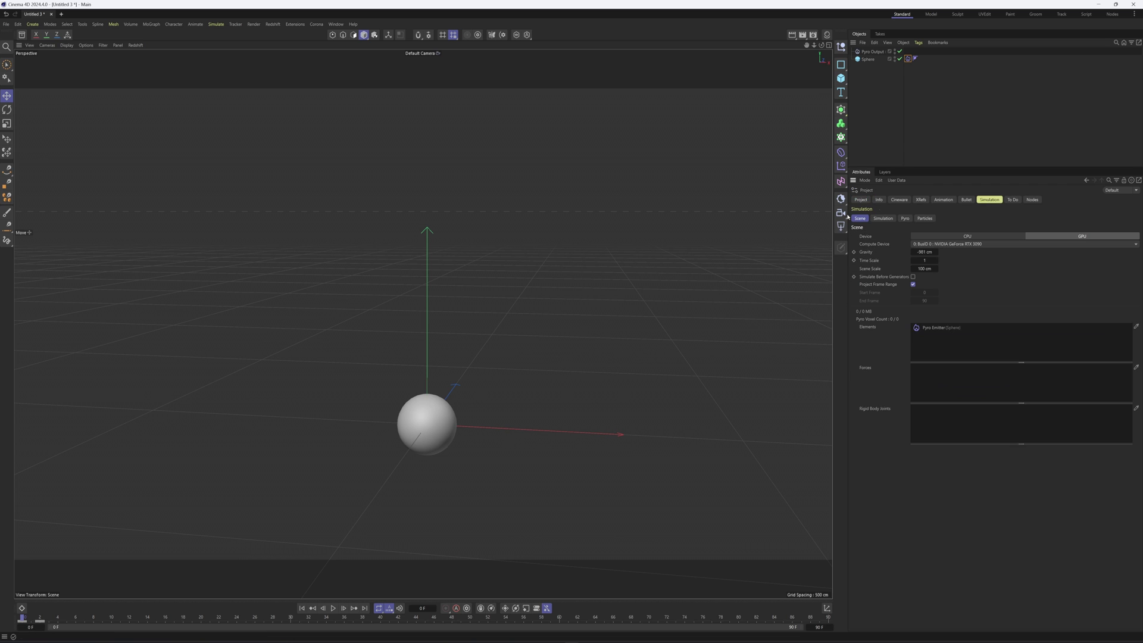
{"action": "left_click", "coordinate": [909, 219]}
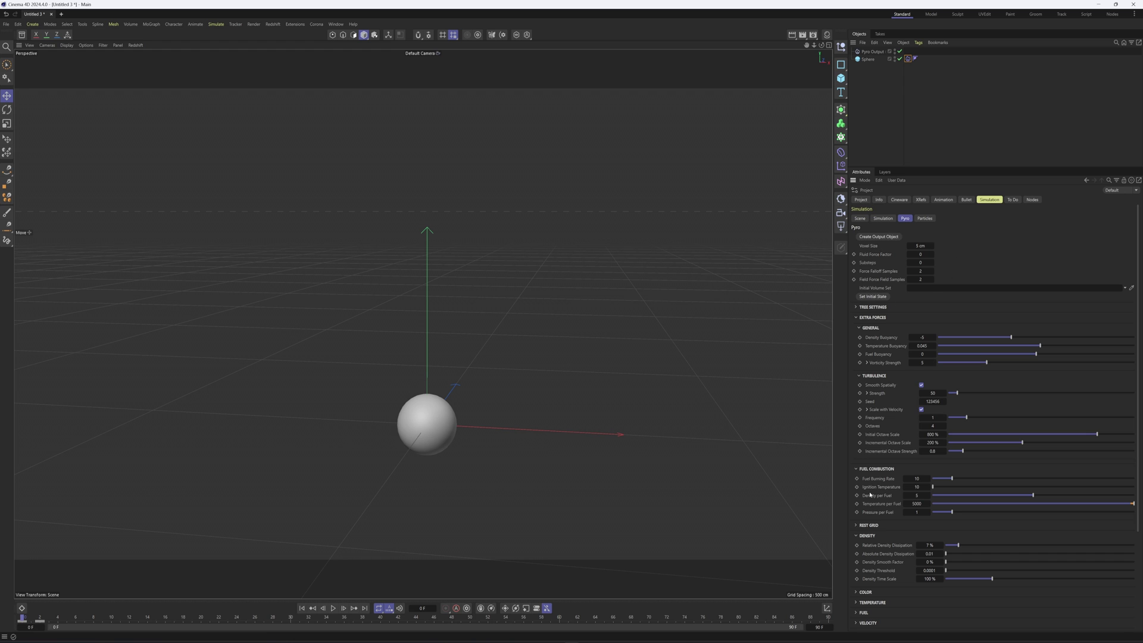
{"action": "scroll", "coordinate": [870, 494], "scroll_direction": "down", "scroll_amount": 3}
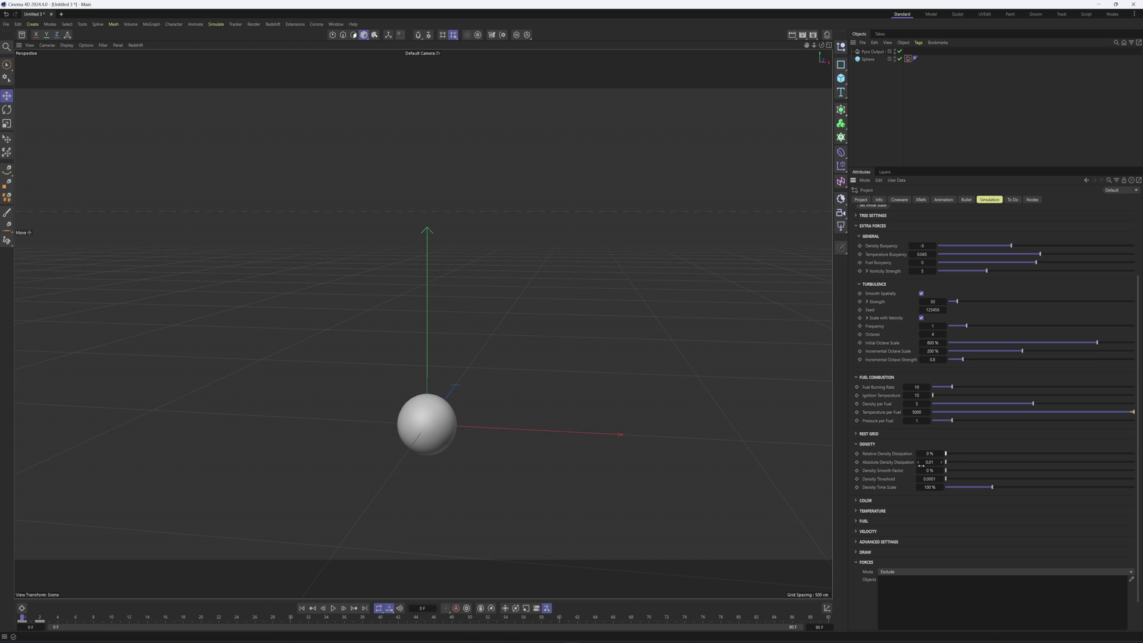
Replay the simulation from the start to examine the smoke without relative dissipation
{"action": "left_click", "coordinate": [302, 608]}
{"action": "left_click", "coordinate": [334, 608]}
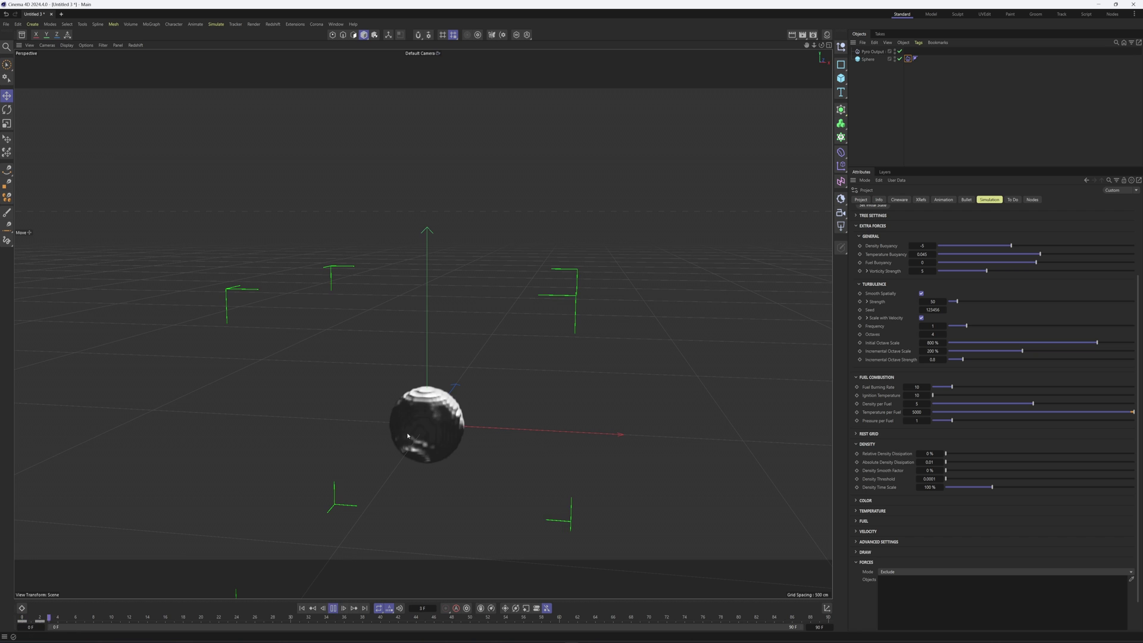
{"action": "middle_click_drag", "start_coordinate": [445, 442], "coordinate": [461, 417], "text": "alt"}
{"action": "mouse_move", "coordinate": [461, 417]}
{"action": "left_mouse_down", "text": "alt"}
{"action": "mouse_move", "coordinate": [516, 401]}
{"action": "mouse_move", "coordinate": [447, 431]}
{"action": "left_mouse_up", "text": "alt"}
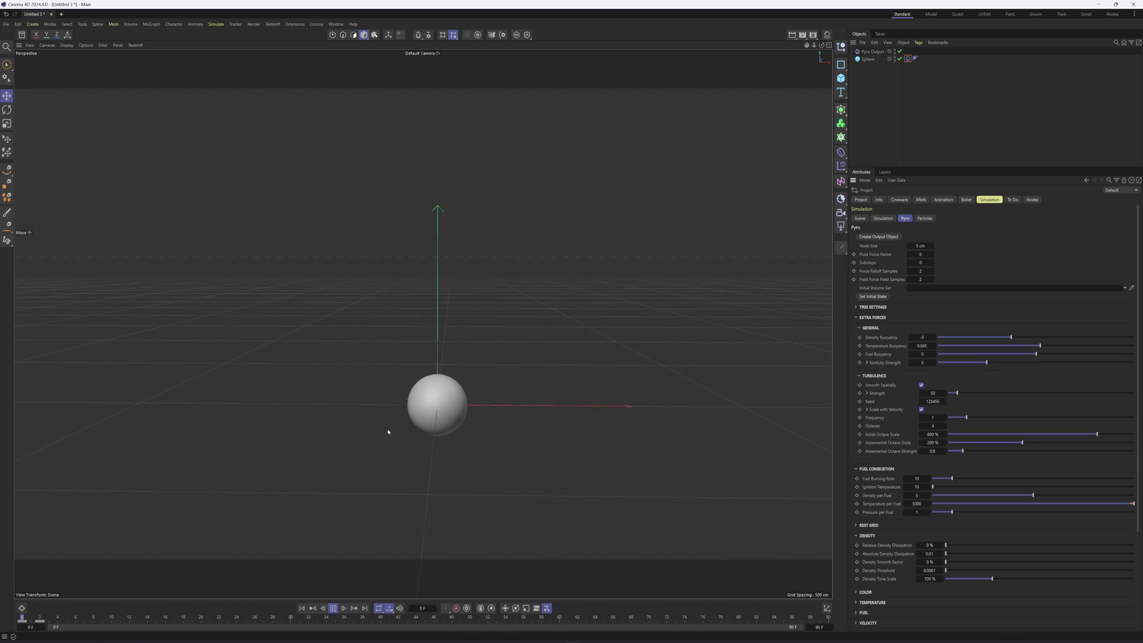
Set the Pyro voxel size to 3 cm and Density Buoyancy to -1, checking the smoke in playback
{"action": "left_click", "coordinate": [921, 246]}
{"action": "type", "text": "3"}
{"action": "key", "text": "Return"}
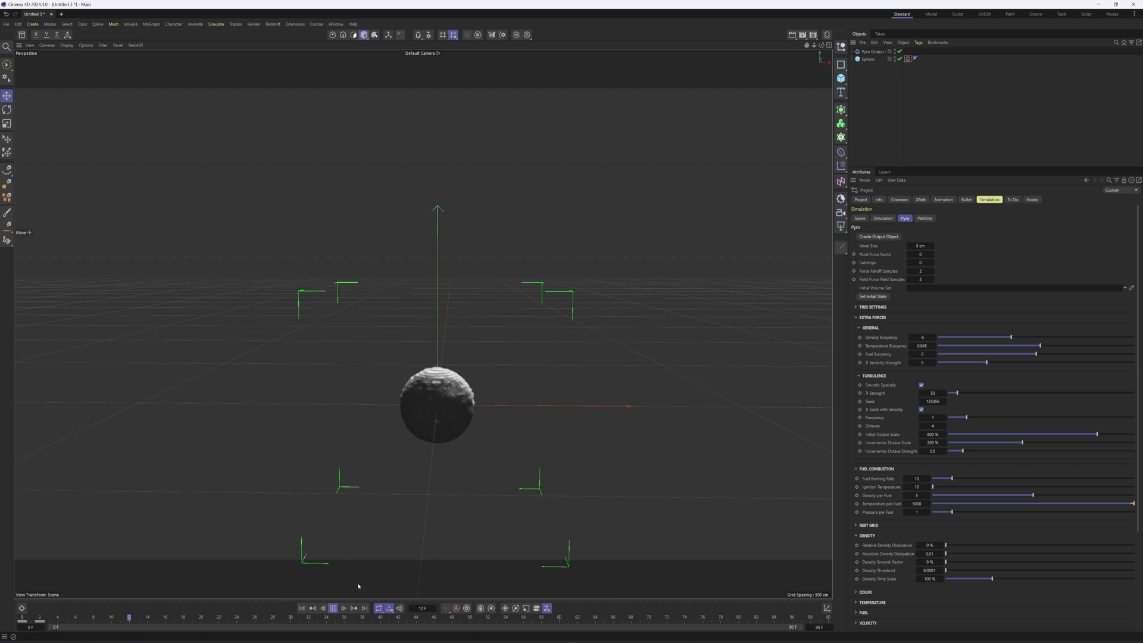
{"action": "middle_click_drag", "start_coordinate": [417, 400], "coordinate": [432, 391], "text": "alt"}
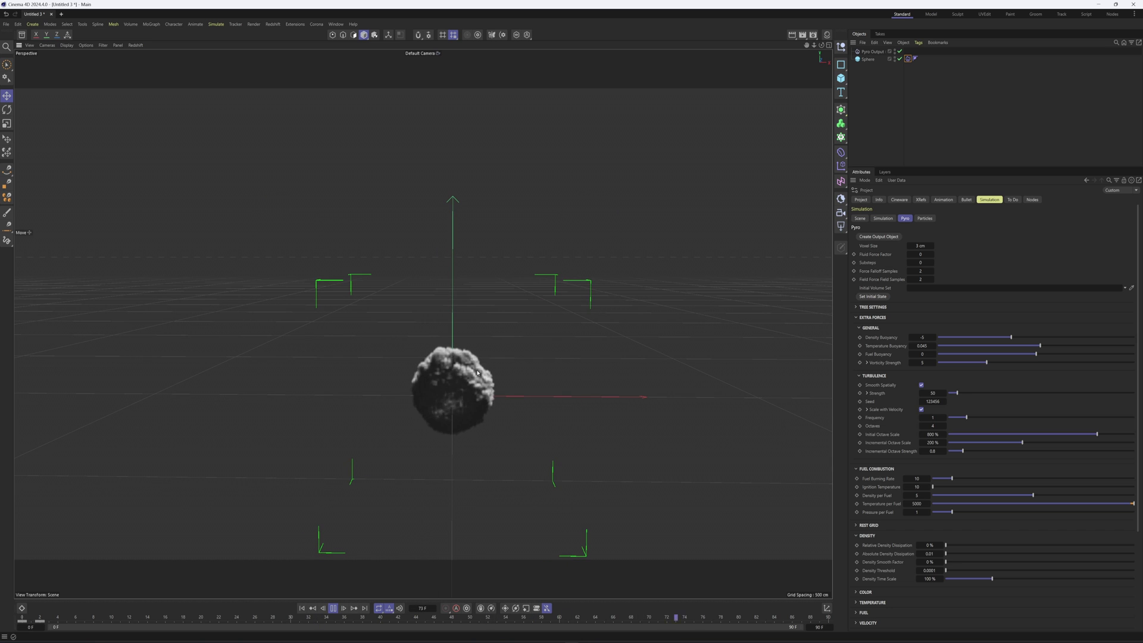
{"action": "left_click", "coordinate": [333, 608]}
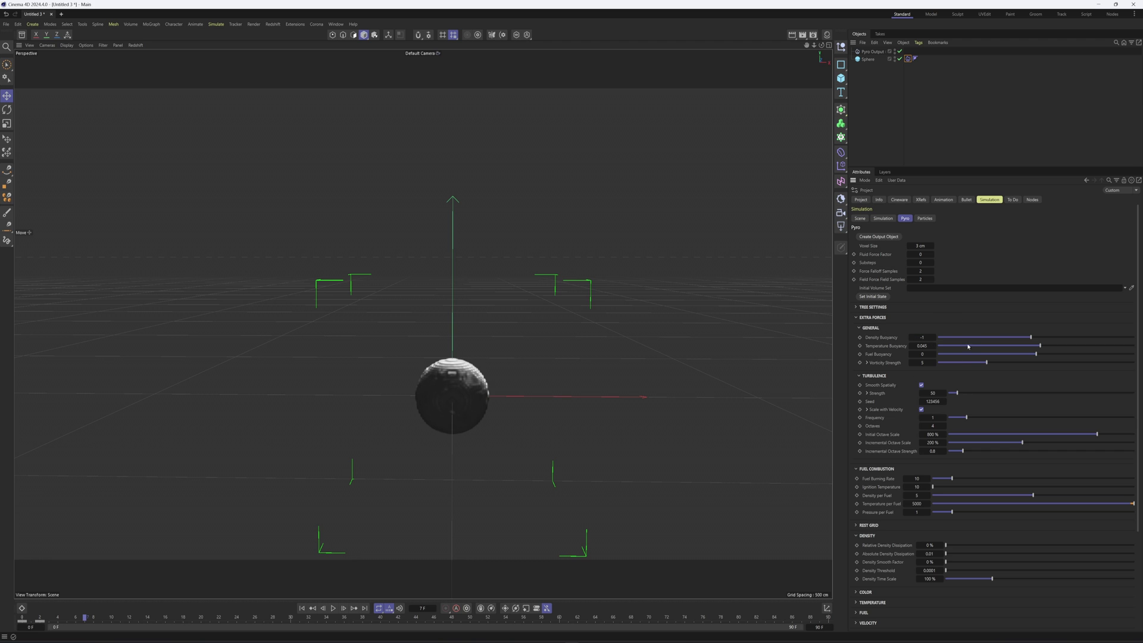
Collapse the unneeded Pyro setting groups and set the turbulence Strength to 1000
{"action": "left_click", "coordinate": [861, 471]}
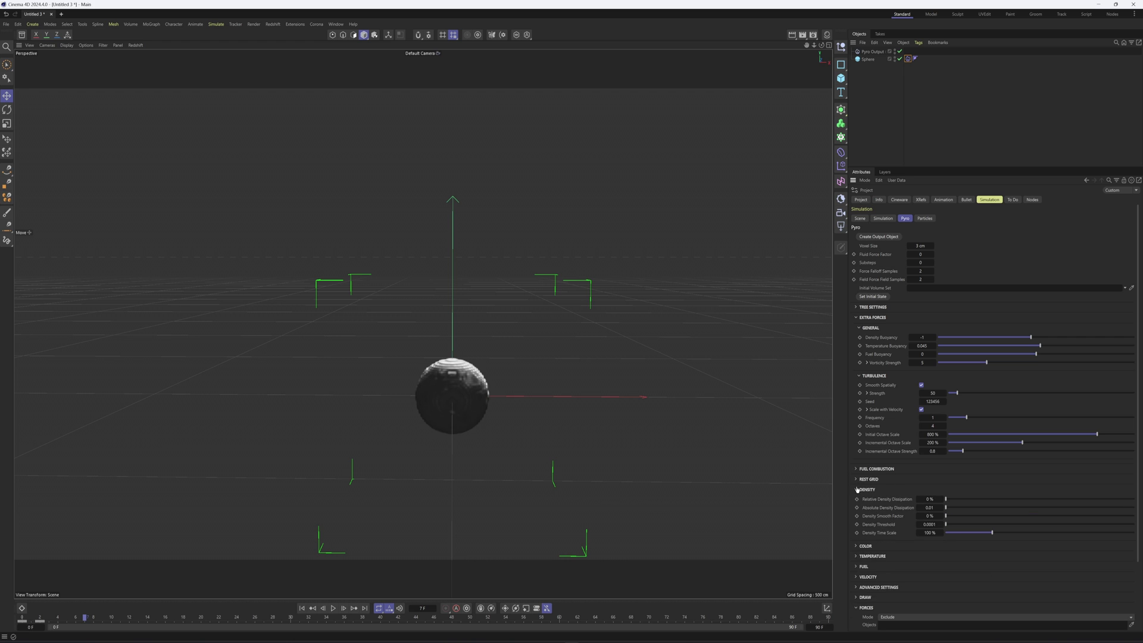
{"action": "left_click", "coordinate": [857, 489]}
{"action": "left_click", "coordinate": [860, 330]}
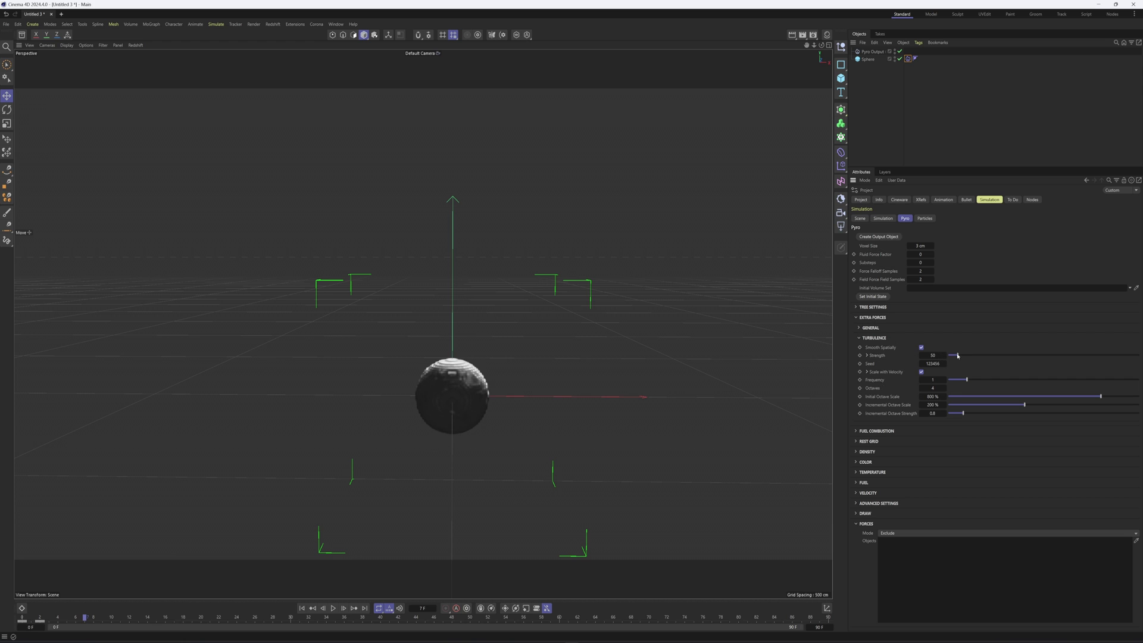
{"action": "left_click_drag", "start_coordinate": [958, 357], "coordinate": [1139, 355]}
Replay the simulation from the first frame and examine the turbulent smoke cloud from several angles
{"action": "left_click", "coordinate": [301, 608]}
{"action": "left_click", "coordinate": [333, 608]}
{"action": "left_click_drag", "start_coordinate": [518, 413], "coordinate": [577, 363], "text": "alt"}
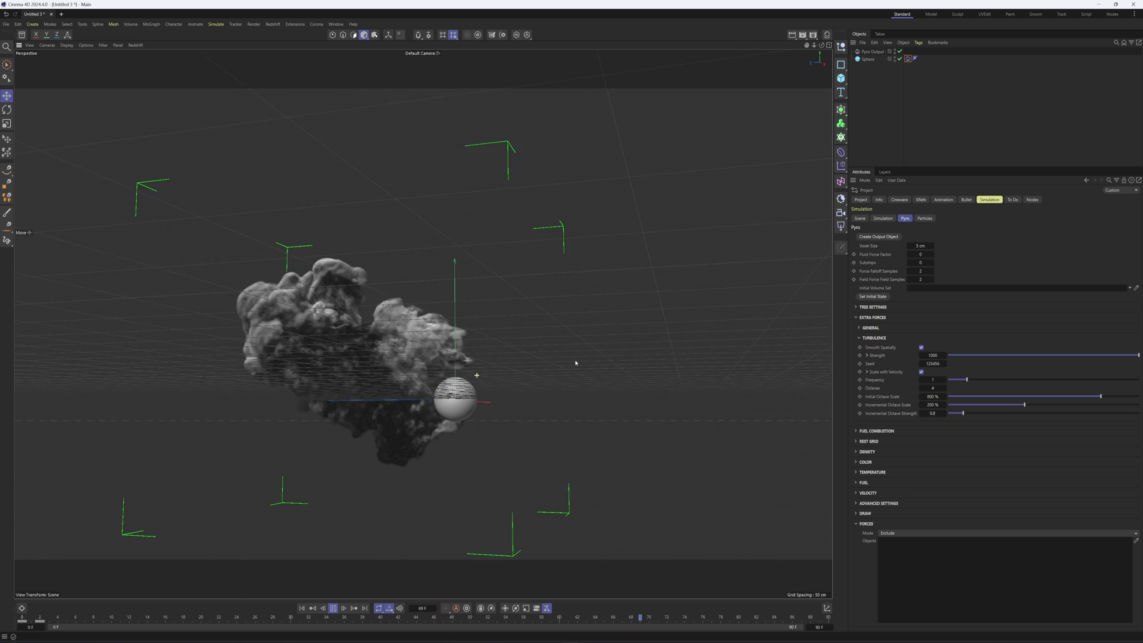
{"action": "middle_click_drag", "start_coordinate": [325, 346], "coordinate": [454, 323], "text": "alt"}
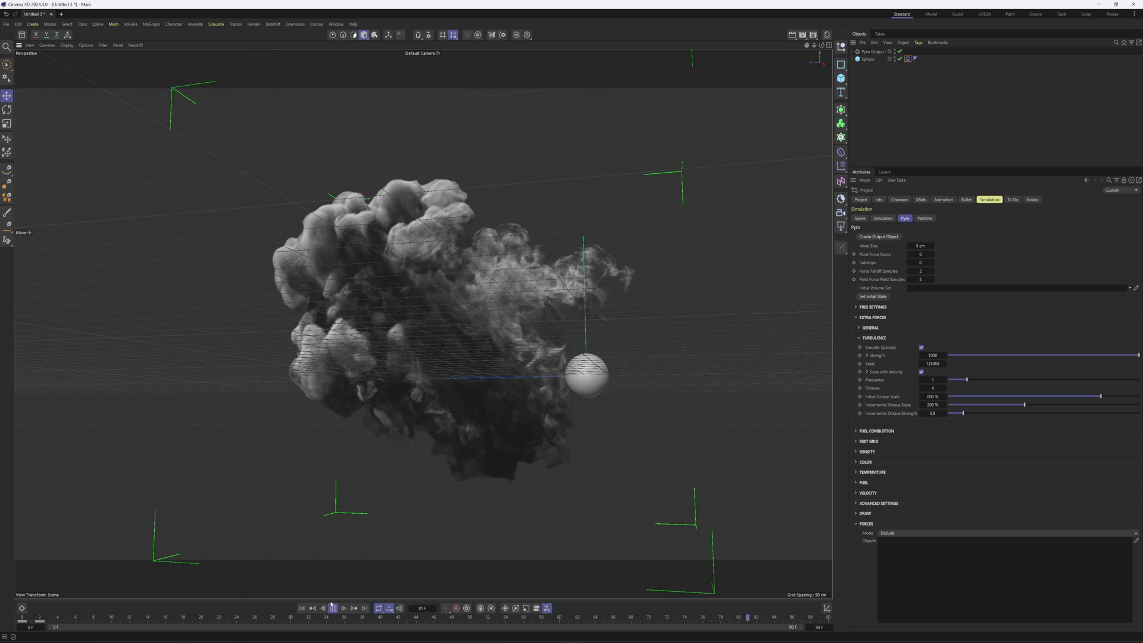
{"action": "left_click", "coordinate": [334, 610]}
{"action": "left_click_drag", "start_coordinate": [543, 331], "coordinate": [464, 374], "text": "alt"}
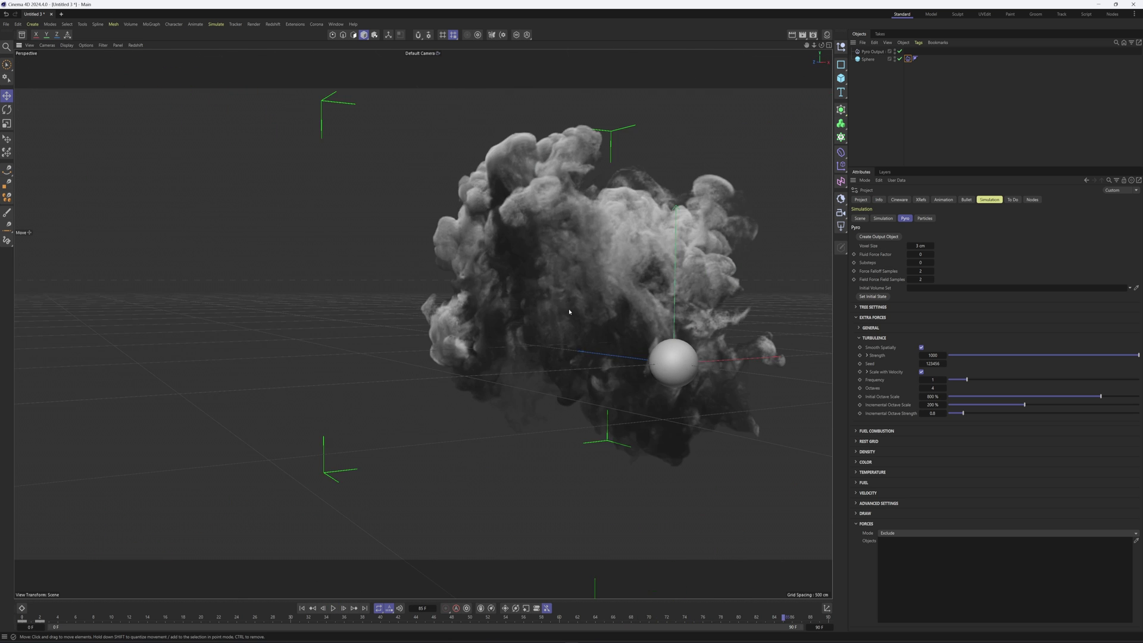
{"action": "middle_click_drag", "start_coordinate": [569, 314], "coordinate": [459, 359], "text": "alt"}
{"action": "left_click_drag", "start_coordinate": [460, 358], "coordinate": [495, 419], "text": "alt"}
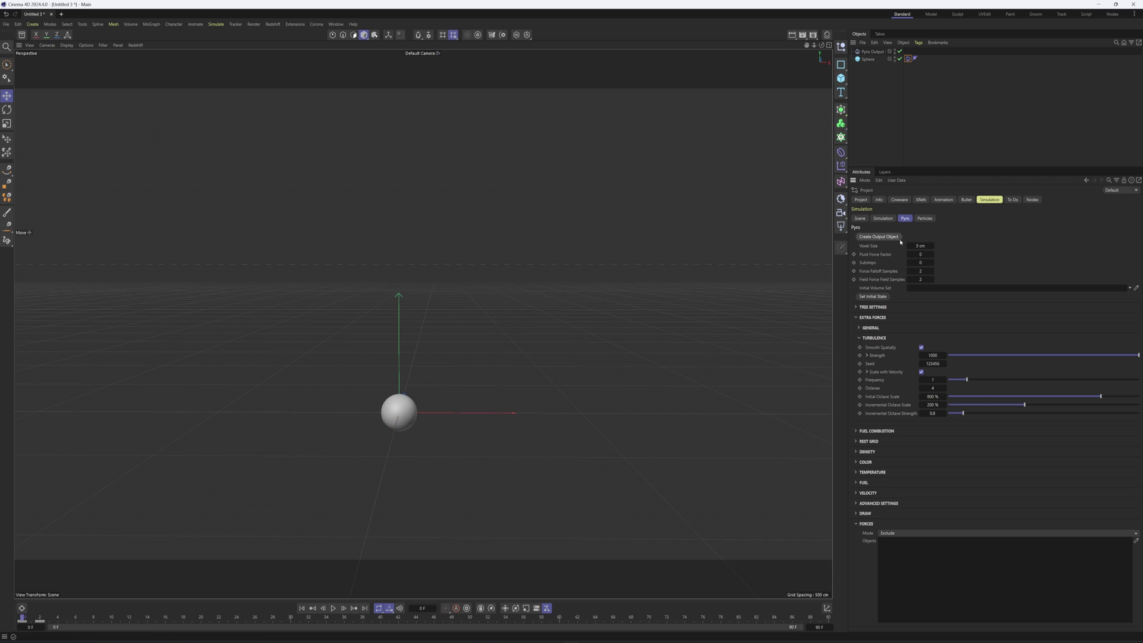
Keyframe the simulation's Time Scale from 1 at frame 0 to 0.2 at frame 30, and open the keys in the Dope Sheet
{"action": "left_click", "coordinate": [859, 219]}
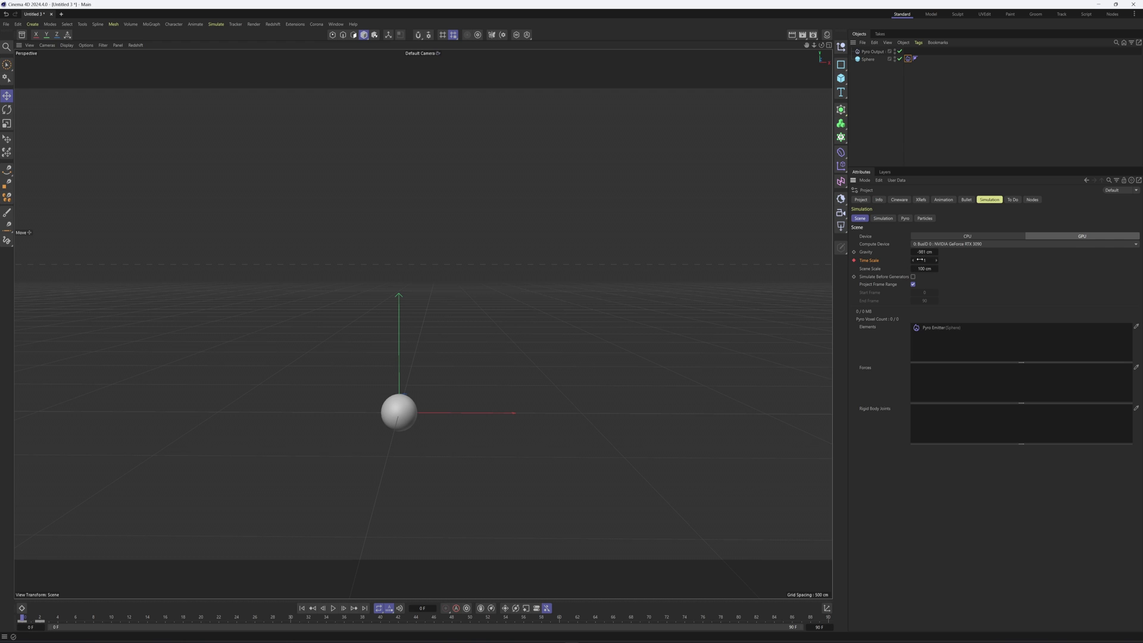
{"action": "left_click", "coordinate": [300, 618]}
{"action": "left_click", "coordinate": [22, 608]}
{"action": "left_click", "coordinate": [391, 496]}
Extend the project to 200 frames and move the two Time Scale keys to frames 40 and 70
{"action": "left_click", "coordinate": [819, 627]}
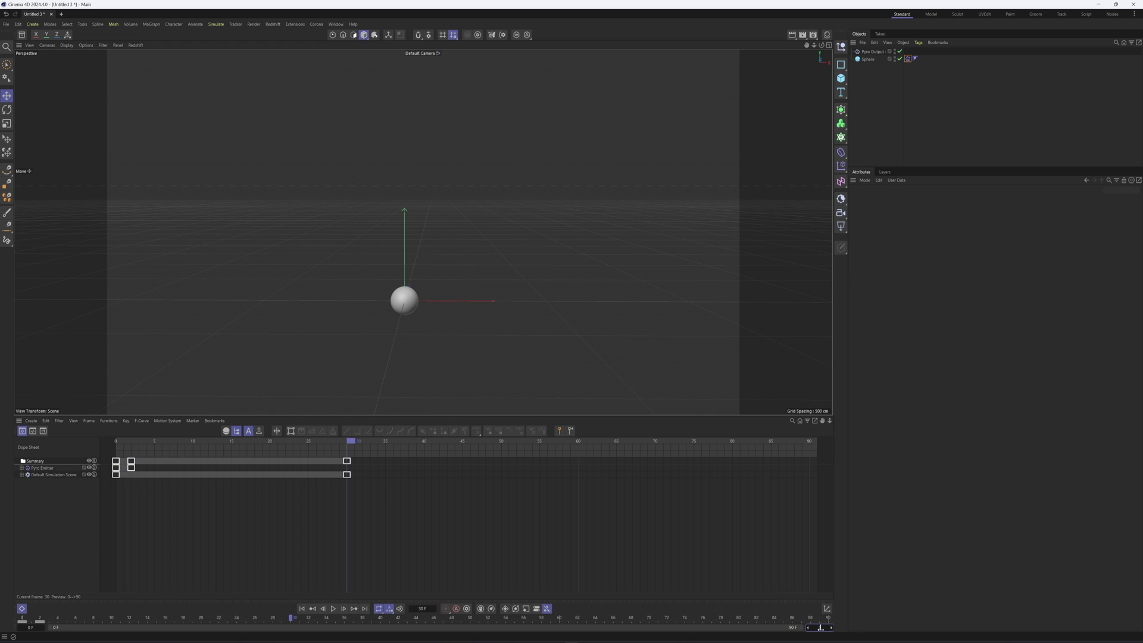
{"action": "key", "text": "Return"}
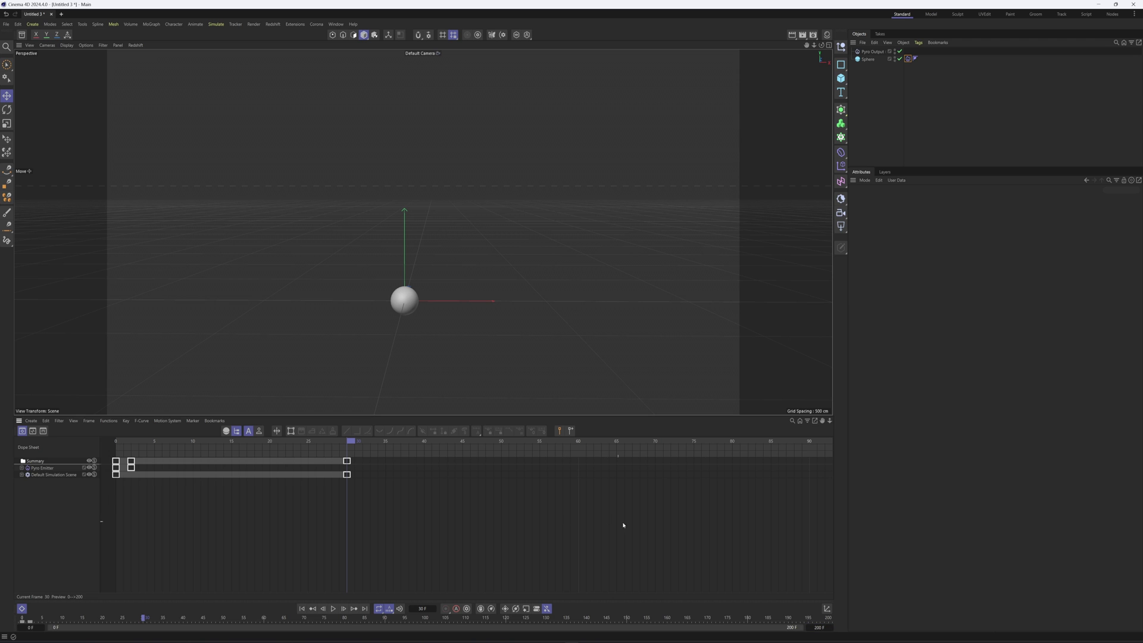
{"action": "scroll", "coordinate": [365, 442], "scroll_direction": "down", "scroll_amount": 4}
{"action": "left_click", "coordinate": [418, 442]}
{"action": "middle_click_drag", "start_coordinate": [802, 508], "coordinate": [597, 508], "text": "alt"}
{"action": "left_click_drag", "start_coordinate": [387, 553], "coordinate": [86, 465]}
{"action": "left_click_drag", "start_coordinate": [187, 456], "coordinate": [304, 465]}
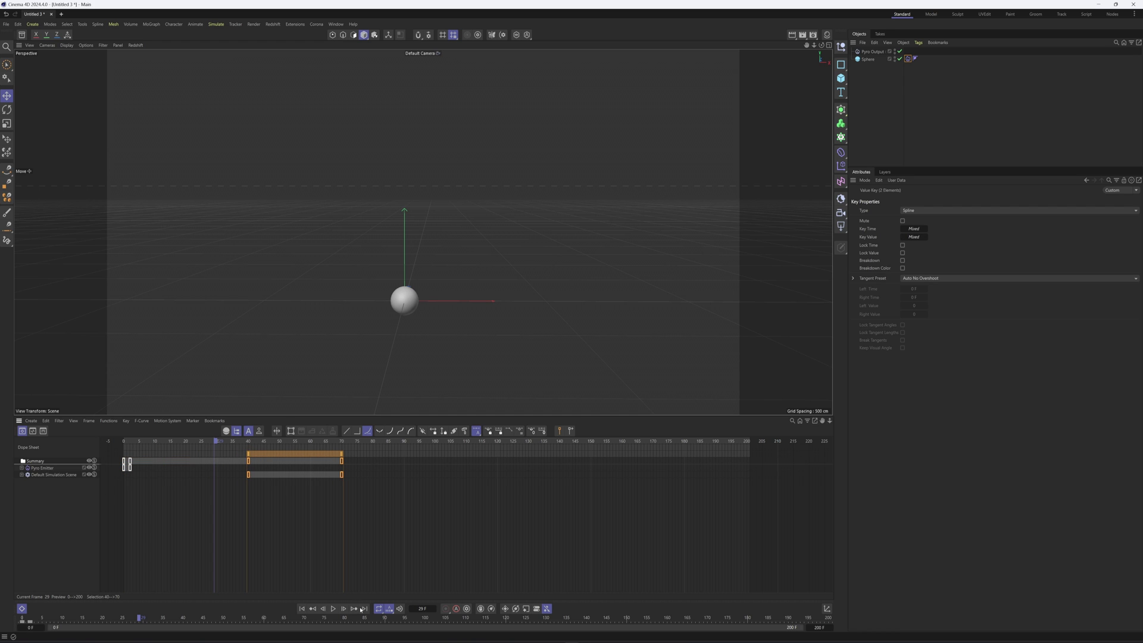
Play the simulation from the start twice and examine how the smoke slows down between the moved keys
{"action": "left_click", "coordinate": [302, 609]}
{"action": "left_click", "coordinate": [333, 608]}
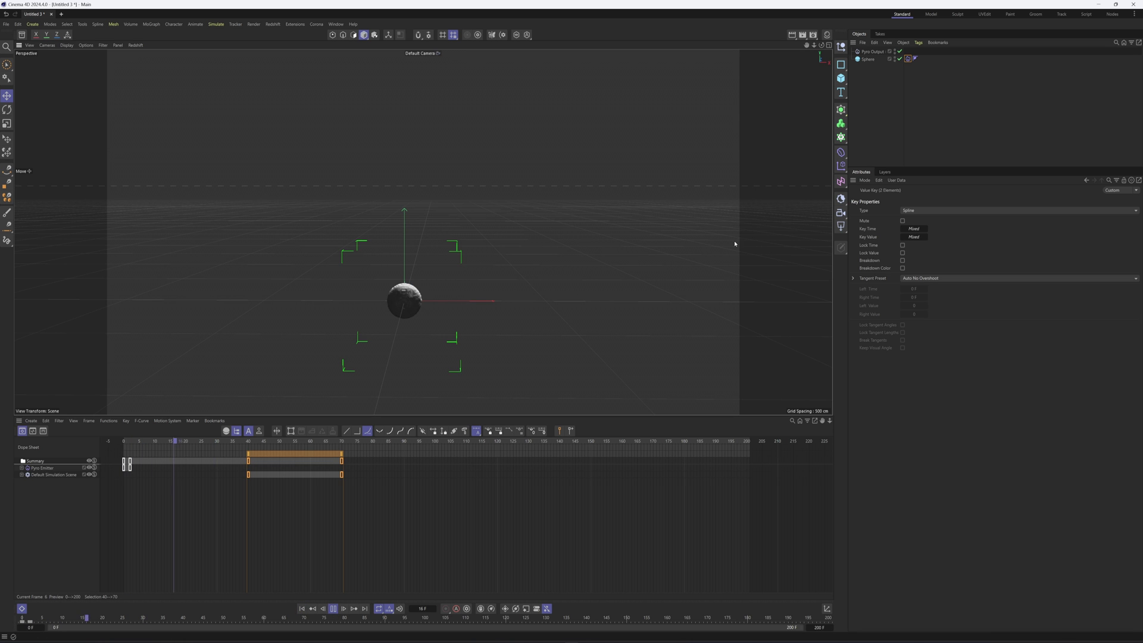
{"action": "left_click_drag", "start_coordinate": [490, 255], "coordinate": [322, 243], "text": "alt"}
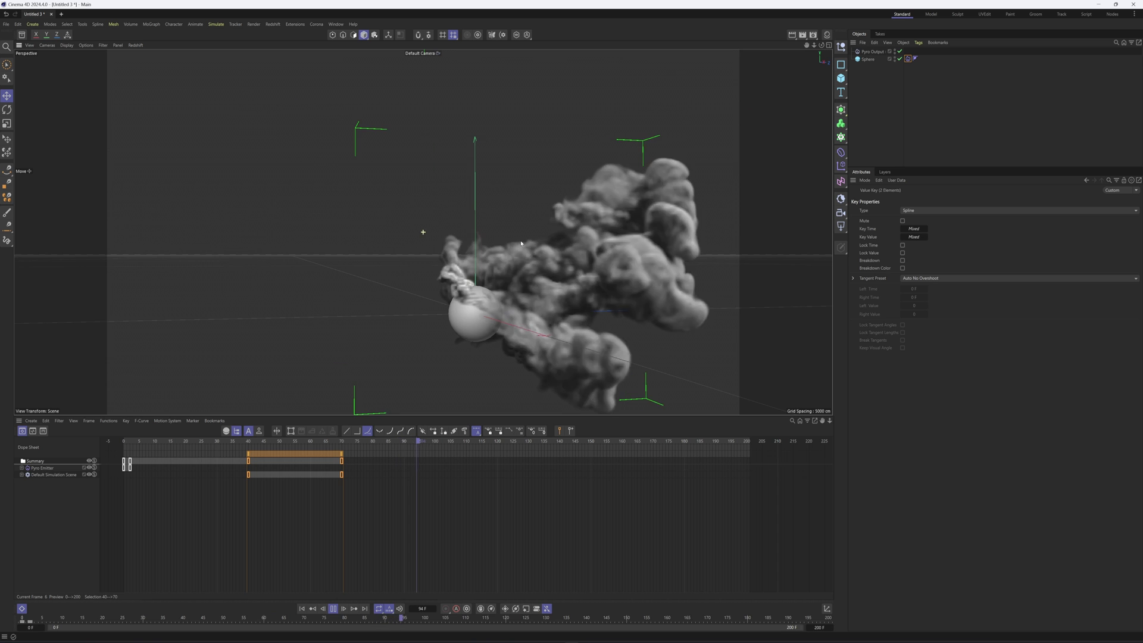
{"action": "middle_click_drag", "start_coordinate": [521, 243], "coordinate": [442, 233], "text": "alt"}
{"action": "left_click", "coordinate": [301, 609]}
{"action": "left_click", "coordinate": [332, 609]}
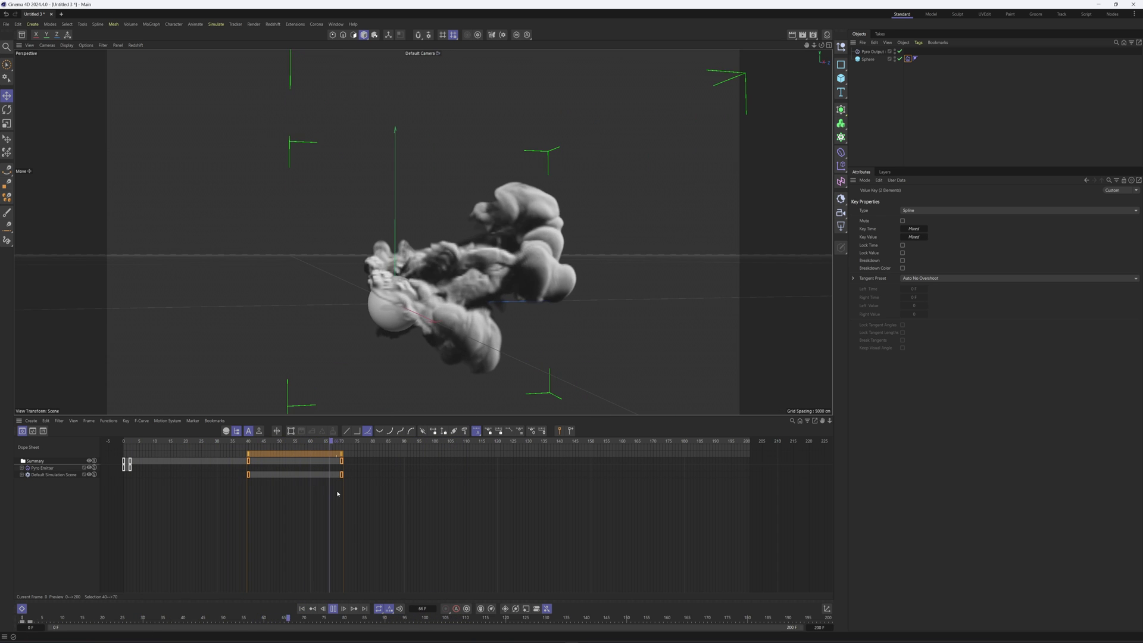
Set the last Time Scale key's value to 0.1 and move both keys to frames 50 and 80
{"action": "left_click", "coordinate": [342, 475]}
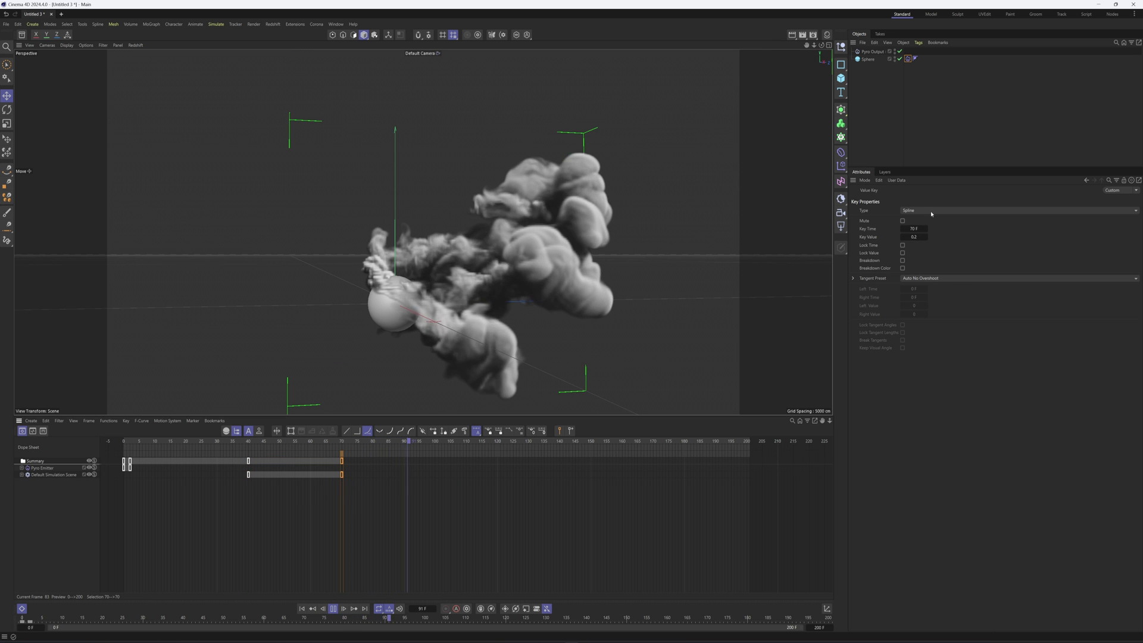
{"action": "left_click", "coordinate": [923, 237]}
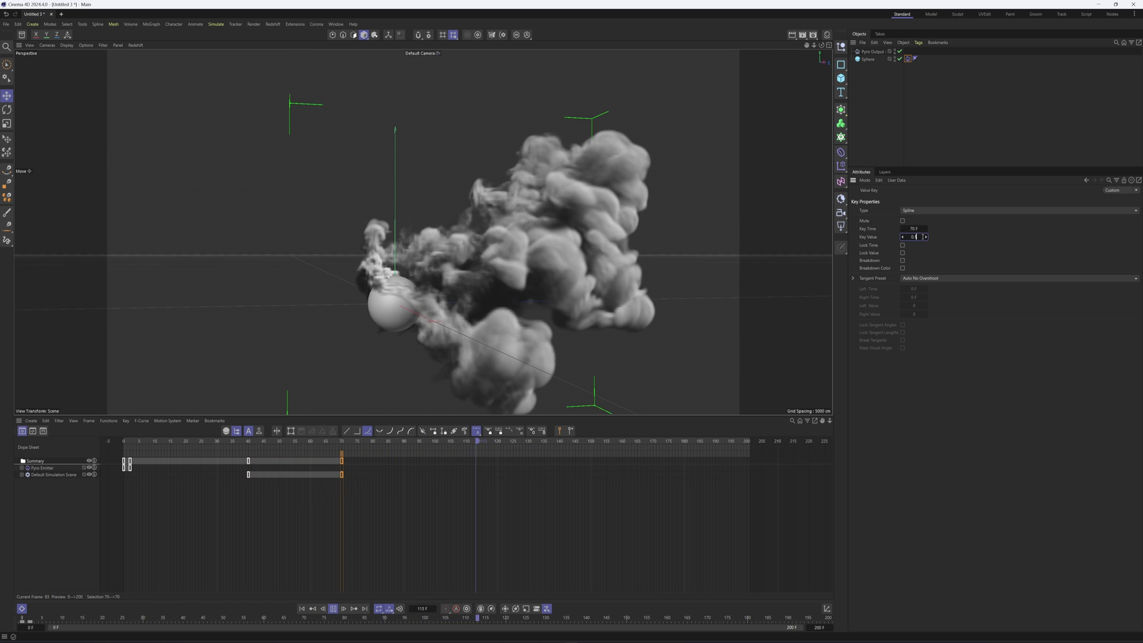
{"action": "key", "text": "Return"}
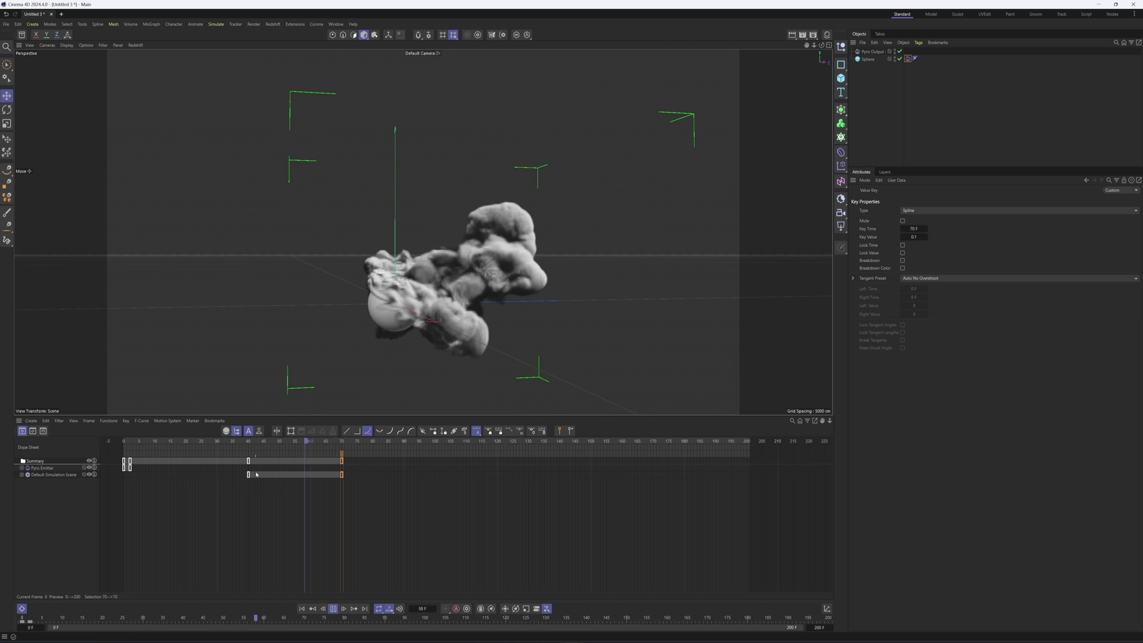
{"action": "left_click_drag", "start_coordinate": [387, 515], "coordinate": [212, 467]}
{"action": "left_click_drag", "start_coordinate": [295, 460], "coordinate": [327, 461]}
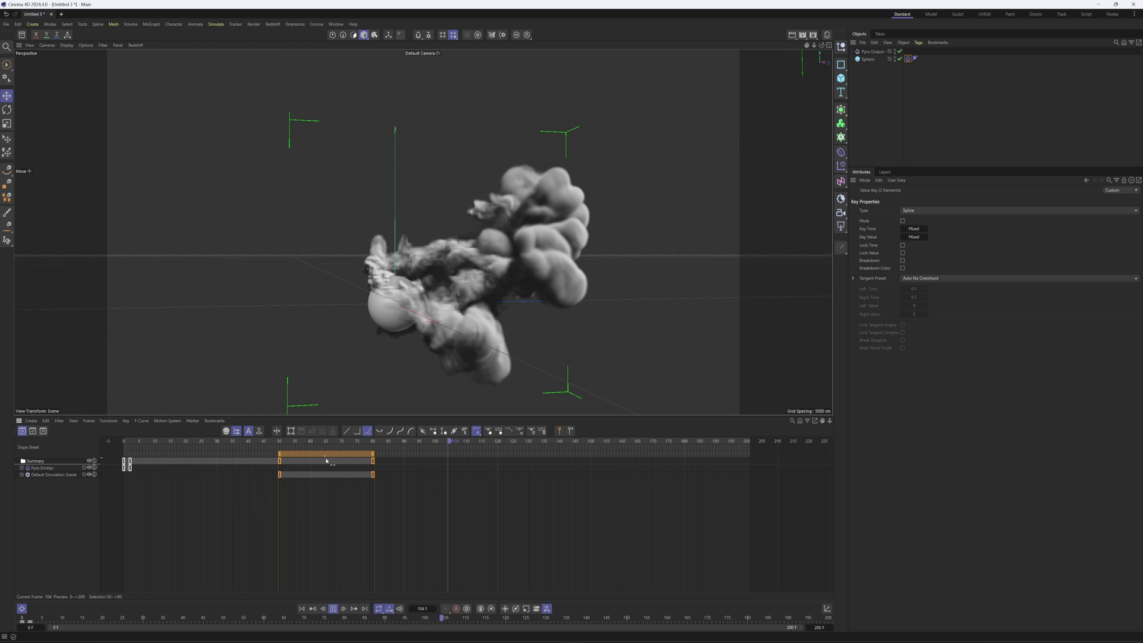
Replay the simulation from a wider angle and shift both Time Scale keys to frames 45 and 75
{"action": "left_click", "coordinate": [303, 609]}
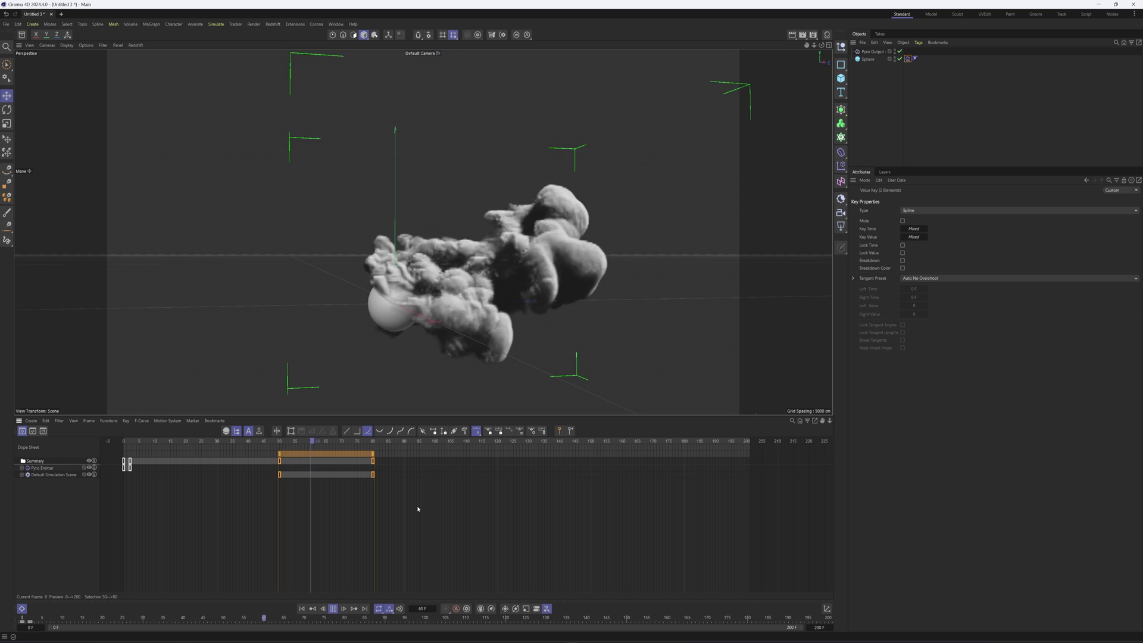
{"action": "left_click_drag", "start_coordinate": [519, 231], "coordinate": [579, 240], "text": "alt"}
{"action": "scroll", "coordinate": [577, 238], "scroll_direction": "down", "scroll_amount": 5}
{"action": "left_click_drag", "start_coordinate": [397, 243], "coordinate": [435, 245], "text": "alt"}
{"action": "middle_click_drag", "start_coordinate": [435, 244], "coordinate": [349, 250], "text": "alt"}
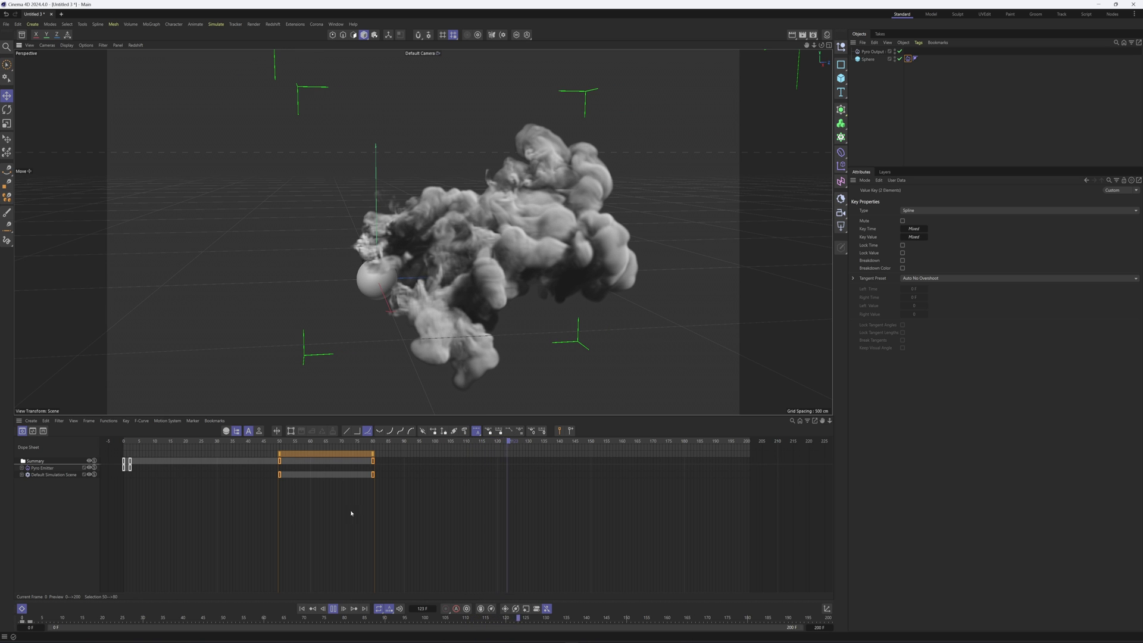
{"action": "left_click_drag", "start_coordinate": [291, 456], "coordinate": [276, 456]}
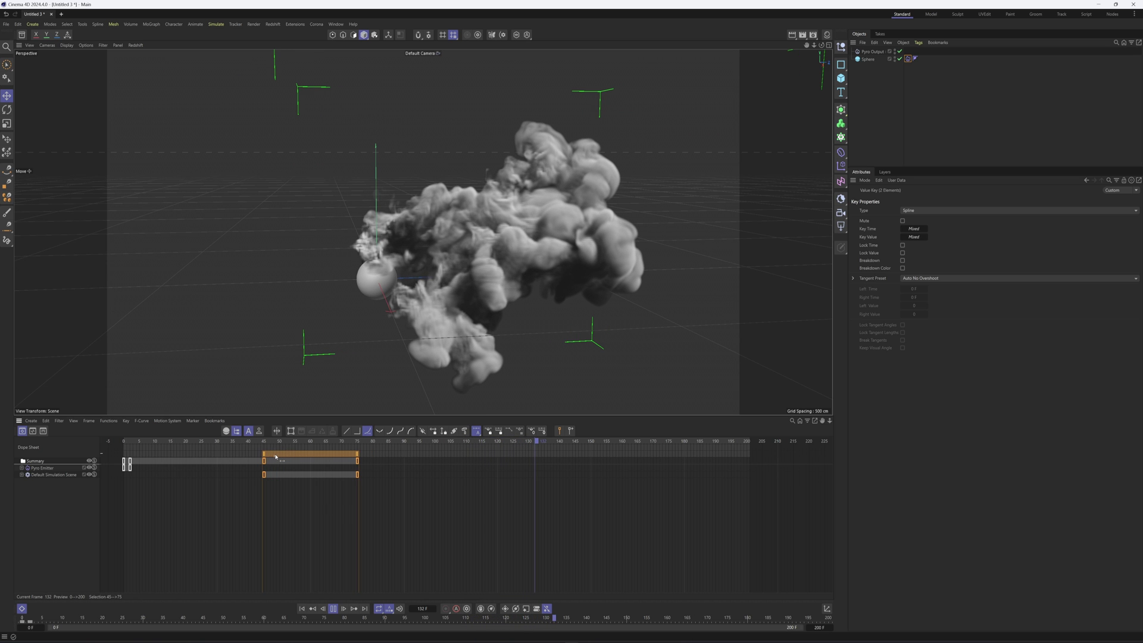
Replay the simulation from the start and examine the slowed smoke from several angles
{"action": "left_click", "coordinate": [302, 608]}
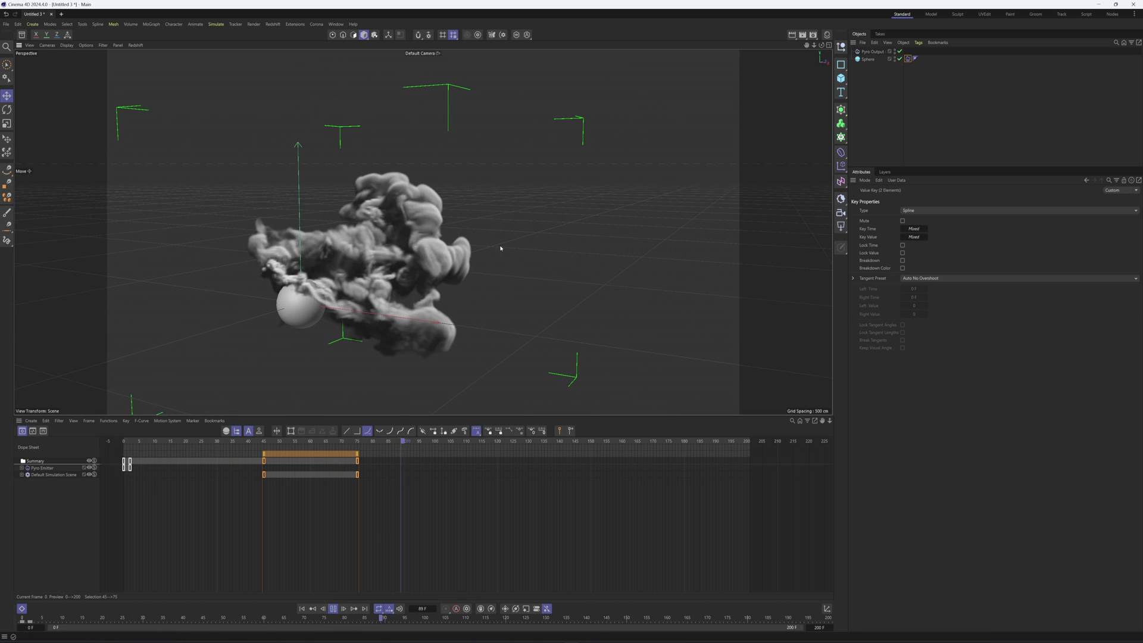
{"action": "middle_click_drag", "start_coordinate": [500, 249], "coordinate": [620, 272], "text": "alt"}
{"action": "left_click_drag", "start_coordinate": [516, 270], "coordinate": [593, 302], "text": "alt"}
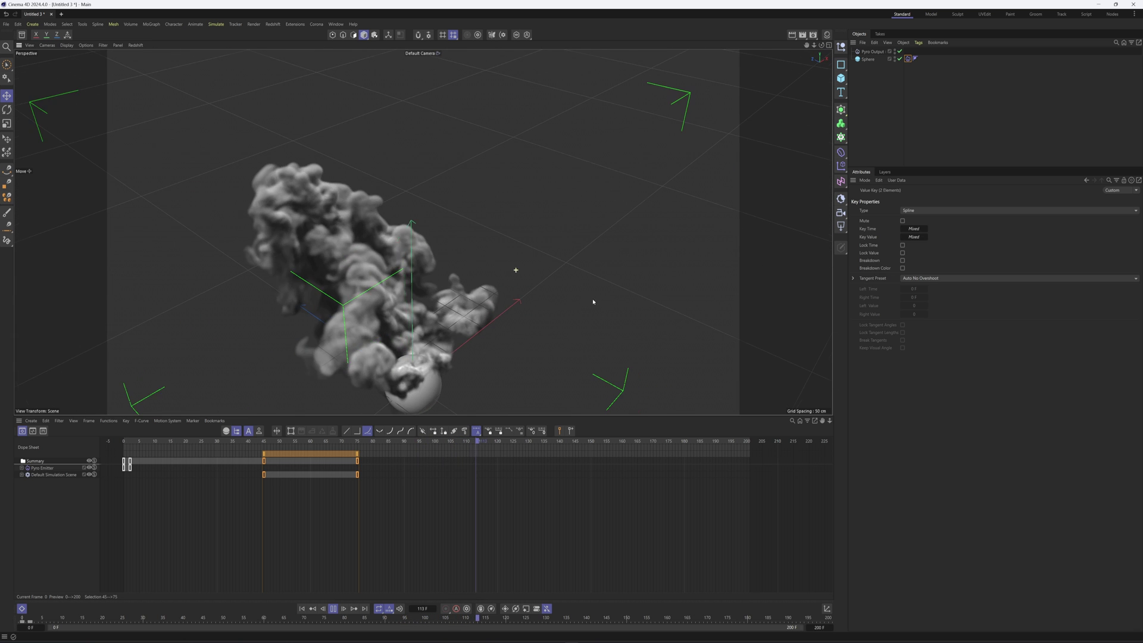
{"action": "left_click_drag", "start_coordinate": [401, 260], "coordinate": [288, 255], "text": "alt"}
{"action": "middle_click_drag", "start_coordinate": [480, 271], "coordinate": [403, 189], "text": "alt"}
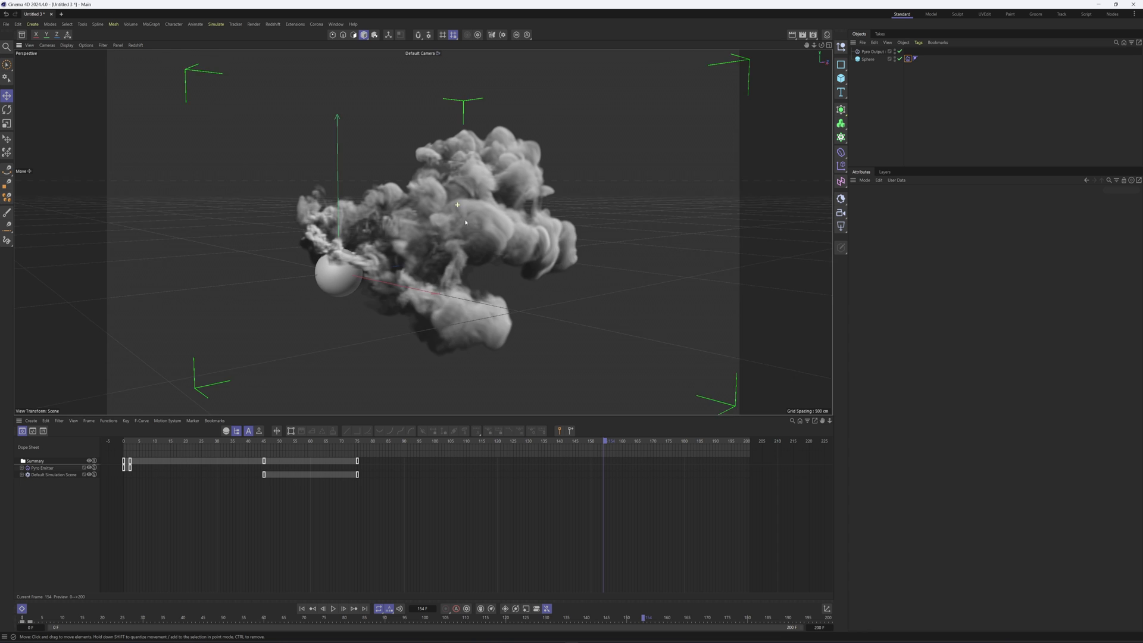
{"action": "left_click_drag", "start_coordinate": [466, 222], "coordinate": [451, 233], "text": "alt"}
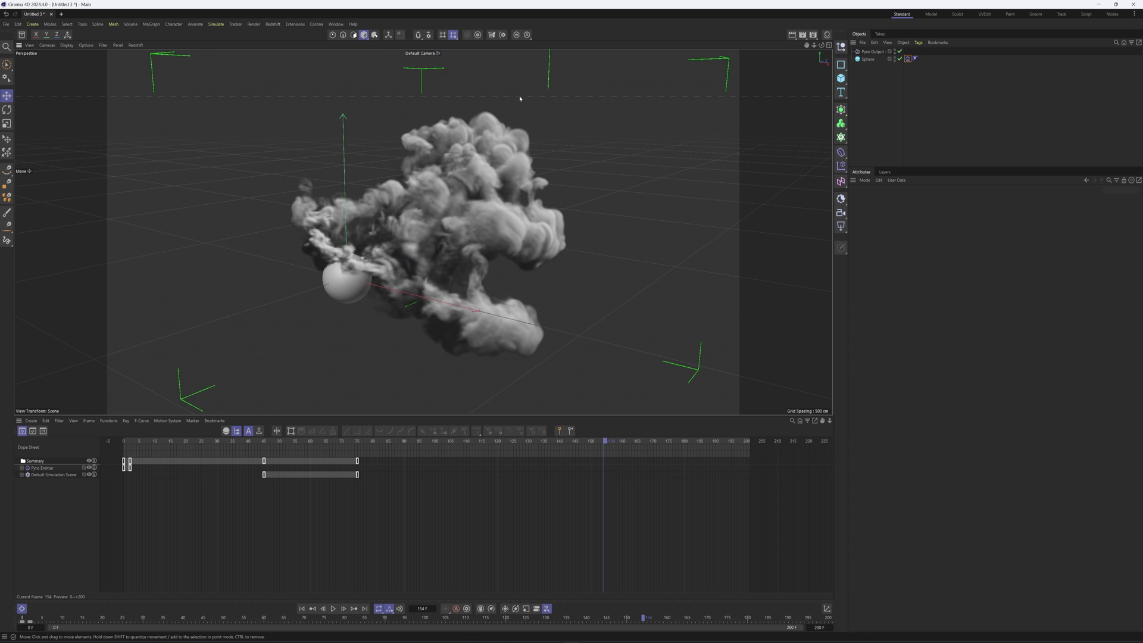
{"action": "middle_click_drag", "start_coordinate": [423, 201], "coordinate": [445, 217], "text": "alt"}
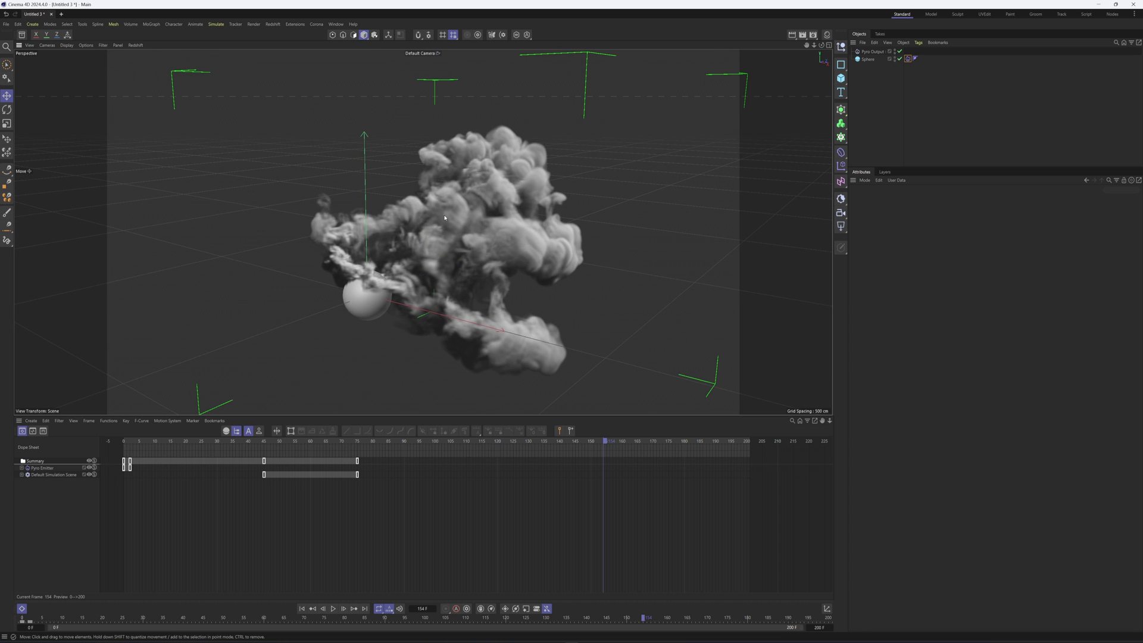
Close the Dope Sheet at frame 0 and add a Mesh Emitter with the Sphere as geometry and a Rate of 10000
{"action": "left_click", "coordinate": [301, 608]}
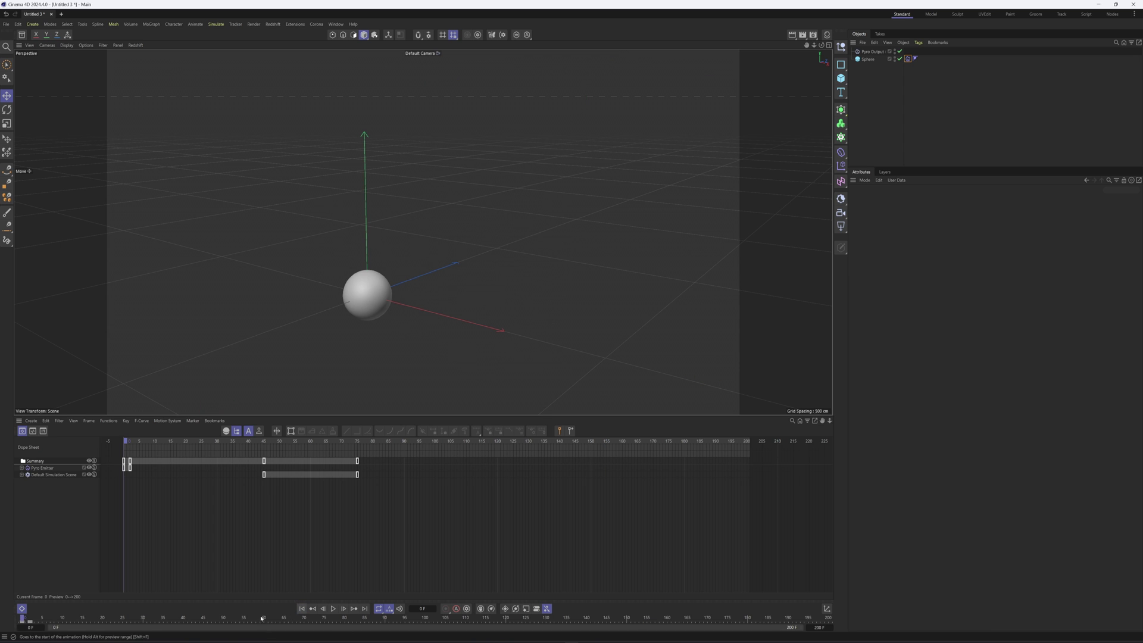
{"action": "left_click", "coordinate": [22, 608]}
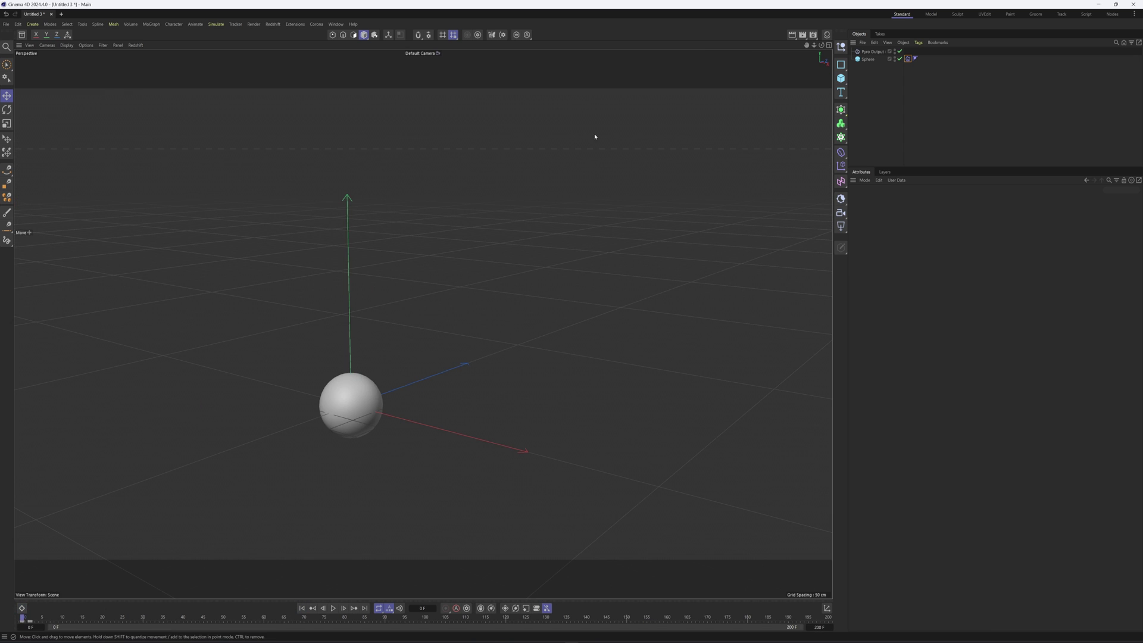
{"action": "left_click", "coordinate": [216, 24]}
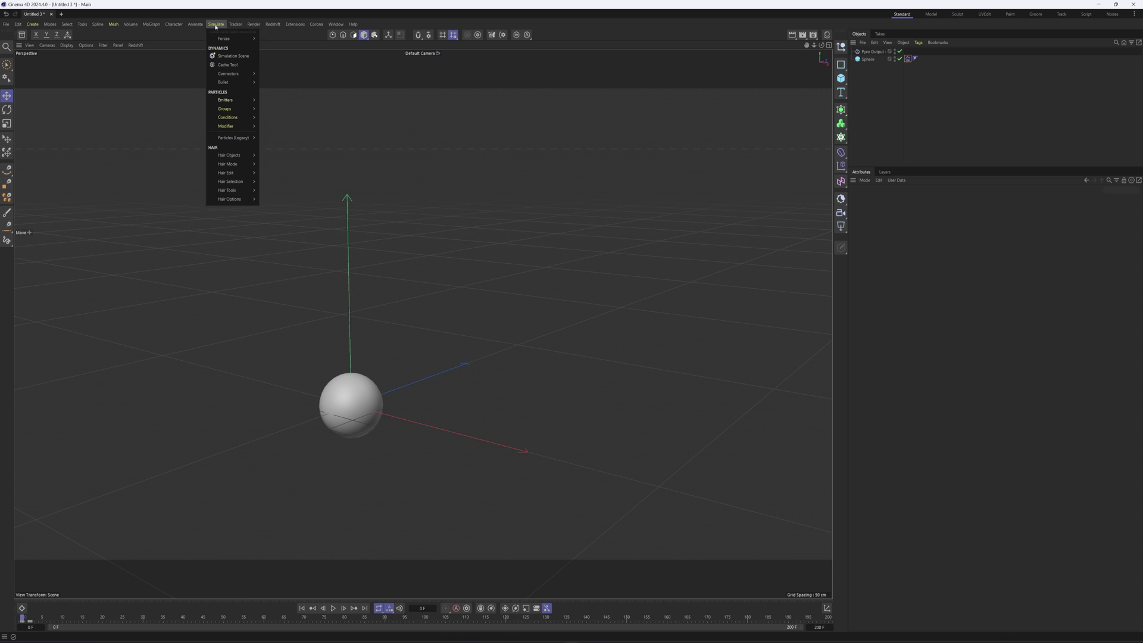
{"action": "mouse_move", "coordinate": [232, 100]}
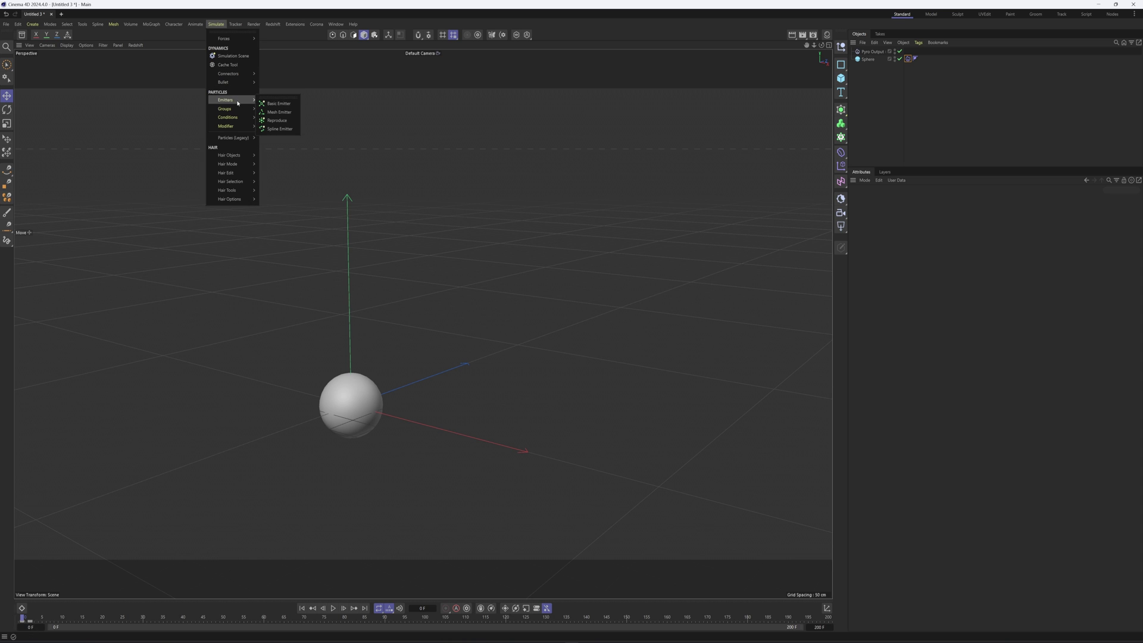
{"action": "left_click", "coordinate": [278, 113]}
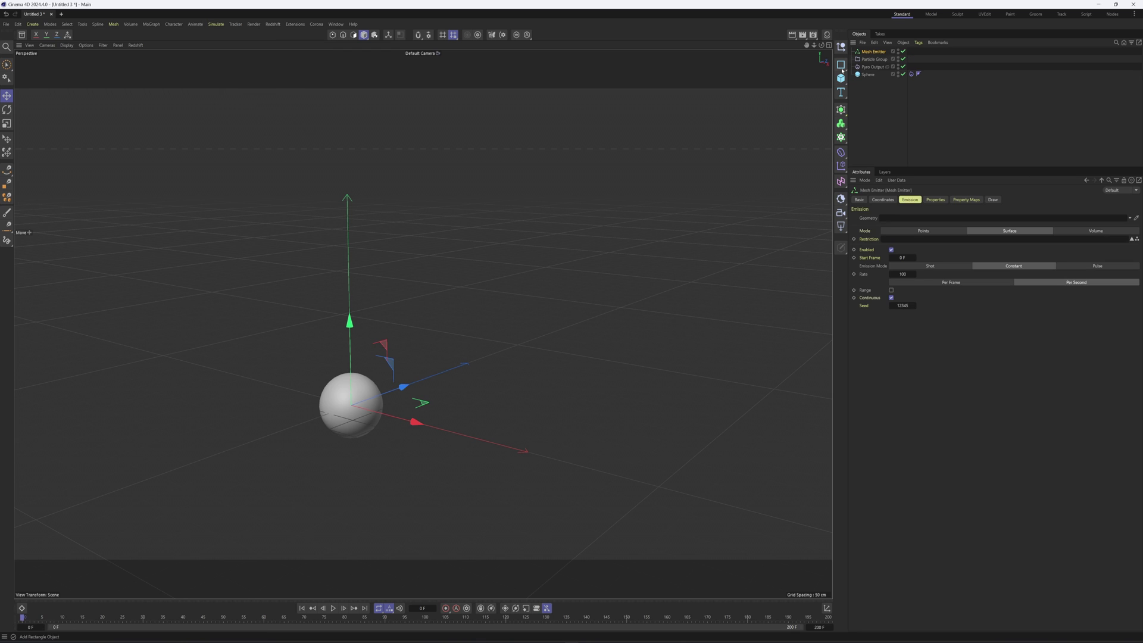
{"action": "left_click_drag", "start_coordinate": [865, 78], "coordinate": [885, 219]}
{"action": "left_click", "coordinate": [905, 273]}
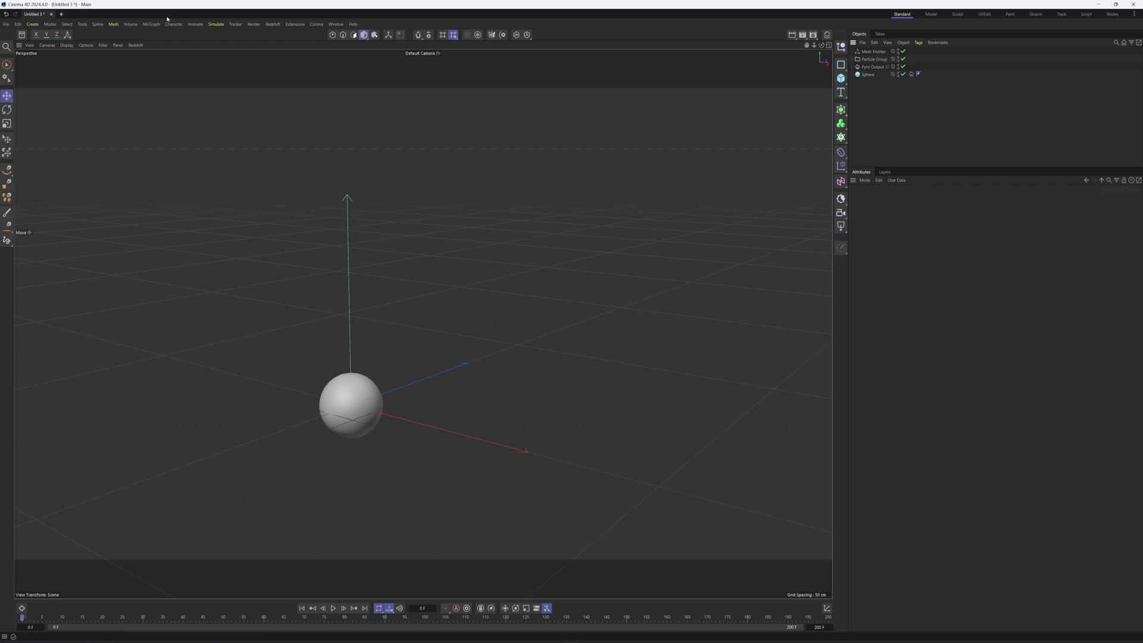
Add a Pyro Advect modifier and make it a child of the Particle Group
{"action": "left_click", "coordinate": [215, 26]}
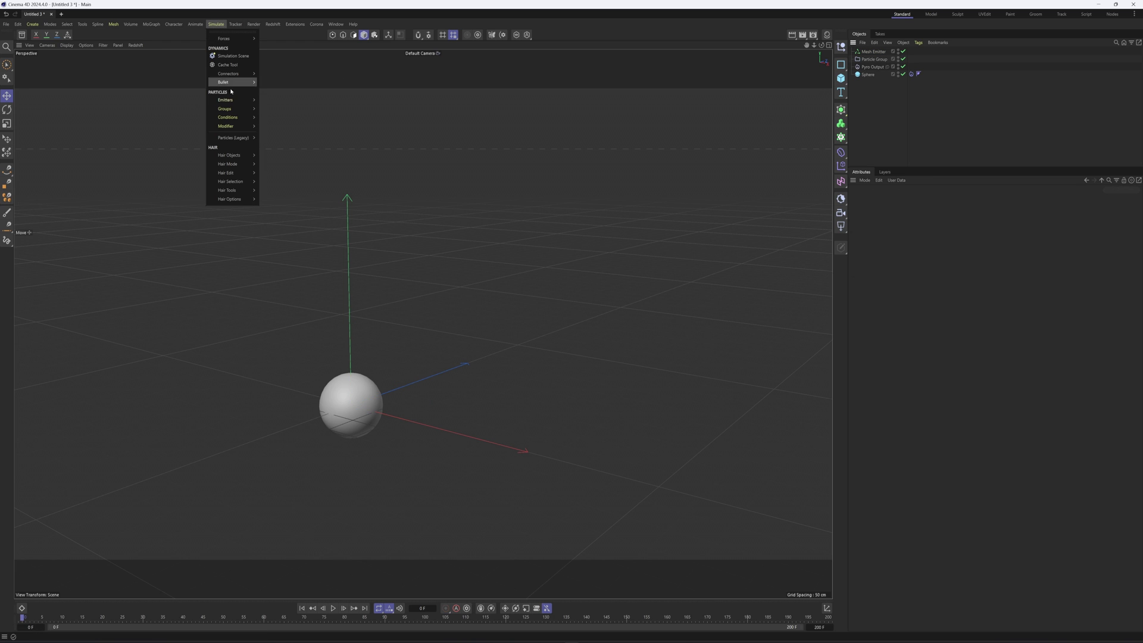
{"action": "mouse_move", "coordinate": [251, 127]}
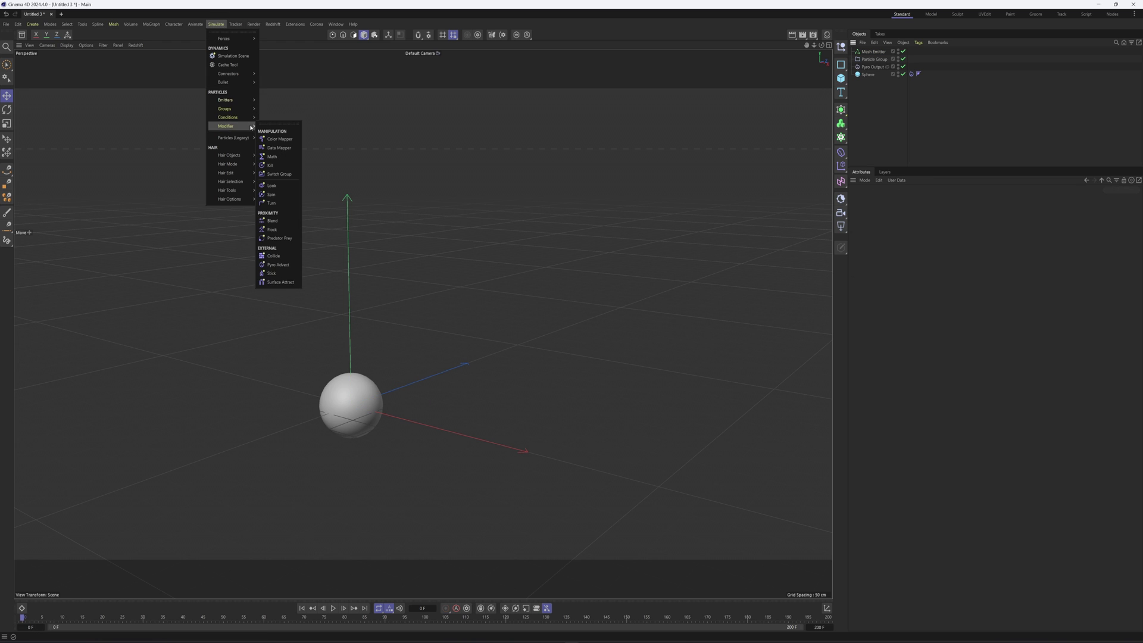
{"action": "left_click", "coordinate": [282, 266]}
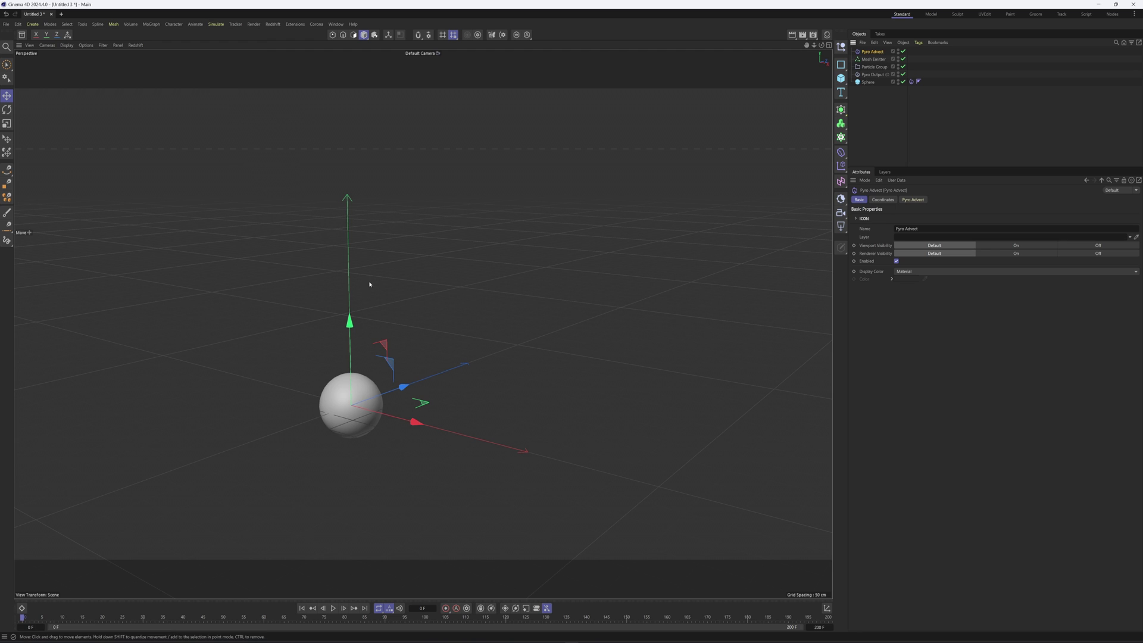
{"action": "left_click_drag", "start_coordinate": [864, 52], "coordinate": [870, 70]}
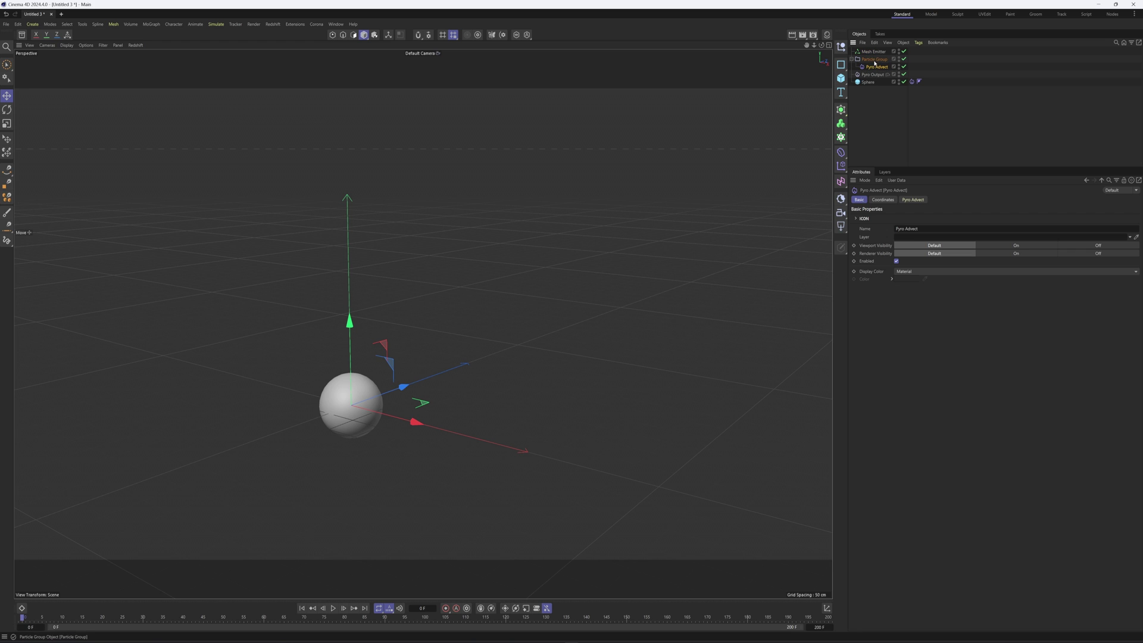
{"action": "left_click", "coordinate": [872, 111]}
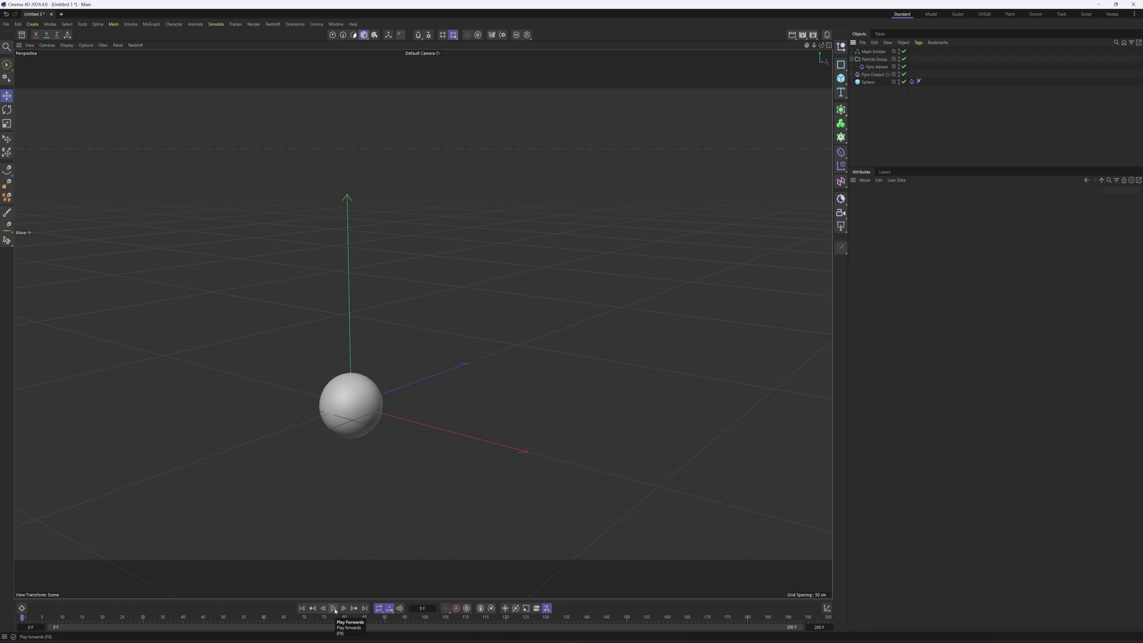
Play the simulation and examine from several angles how the particles travel with the smoke
{"action": "left_click", "coordinate": [333, 608]}
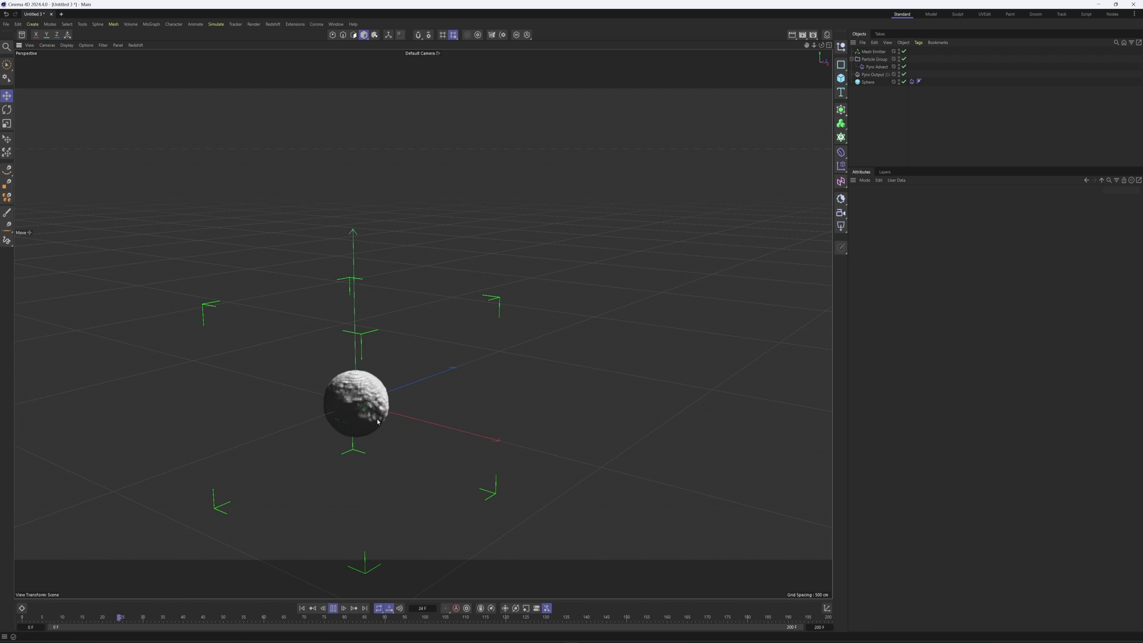
{"action": "left_click_drag", "start_coordinate": [484, 397], "coordinate": [430, 424], "text": "alt"}
{"action": "scroll", "coordinate": [477, 370], "scroll_direction": "up", "scroll_amount": 4}
{"action": "left_click", "coordinate": [303, 608]}
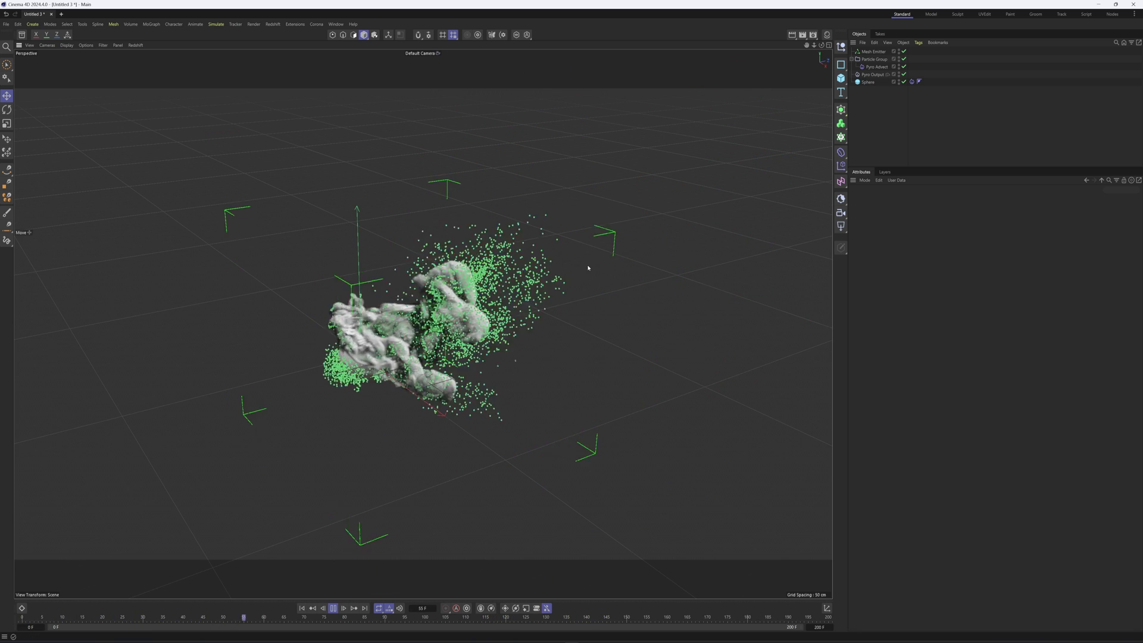
{"action": "left_click_drag", "start_coordinate": [587, 268], "coordinate": [584, 221], "text": "alt"}
{"action": "key", "text": "F8"}
{"action": "middle_click_drag", "start_coordinate": [580, 337], "coordinate": [509, 293], "text": "alt"}
{"action": "left_click_drag", "start_coordinate": [509, 294], "coordinate": [431, 332], "text": "alt"}
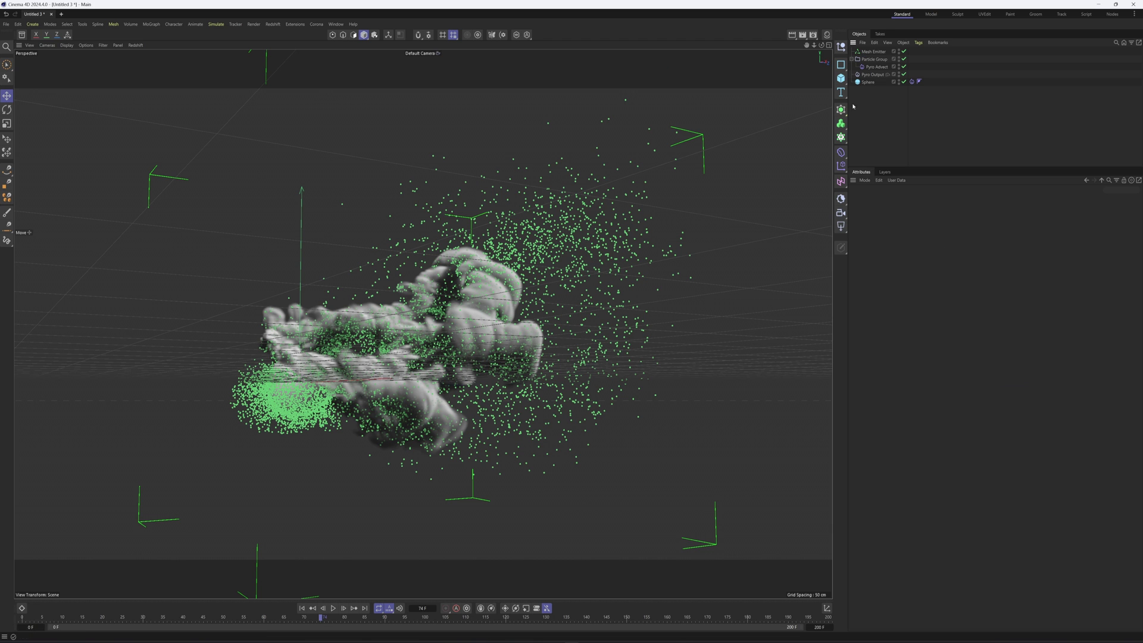
Enable Range on the Mesh Emitter to limit its emission and replay the opening frames twice to check it
{"action": "left_click", "coordinate": [871, 52]}
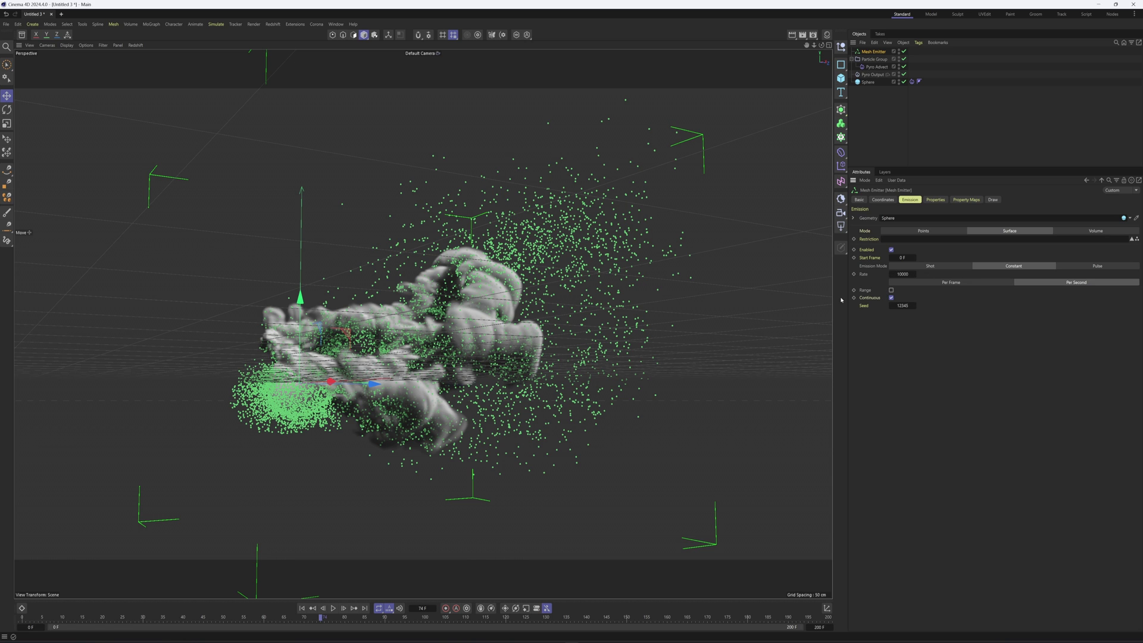
{"action": "left_click", "coordinate": [892, 290]}
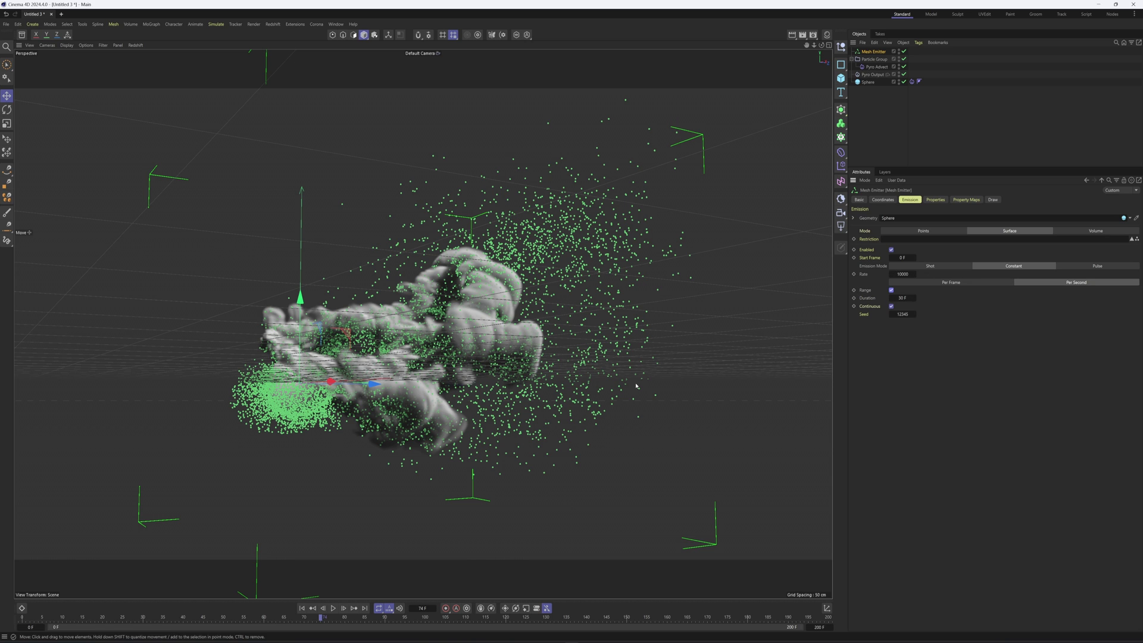
{"action": "left_click", "coordinate": [23, 619]}
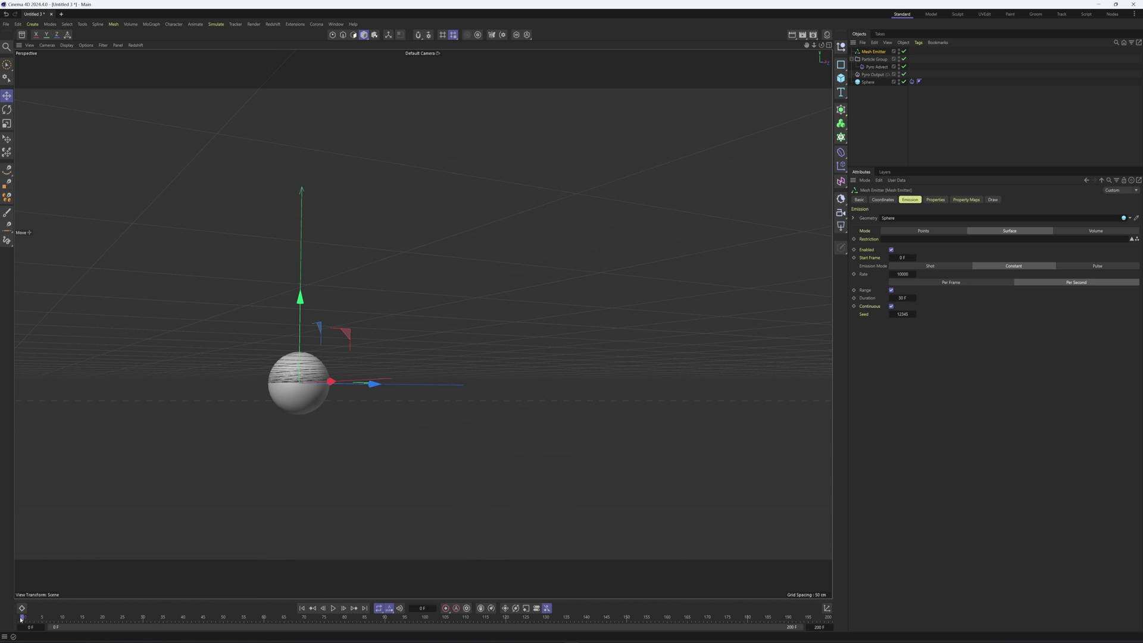
{"action": "left_click", "coordinate": [333, 609]}
{"action": "left_click", "coordinate": [334, 608]}
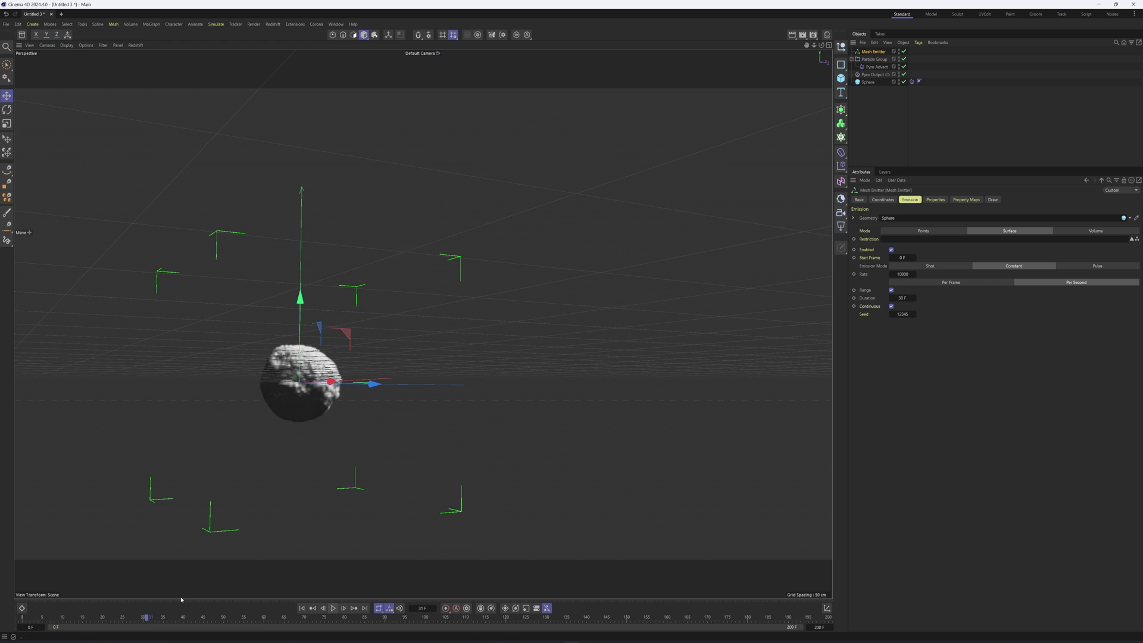
{"action": "left_click", "coordinate": [146, 618]}
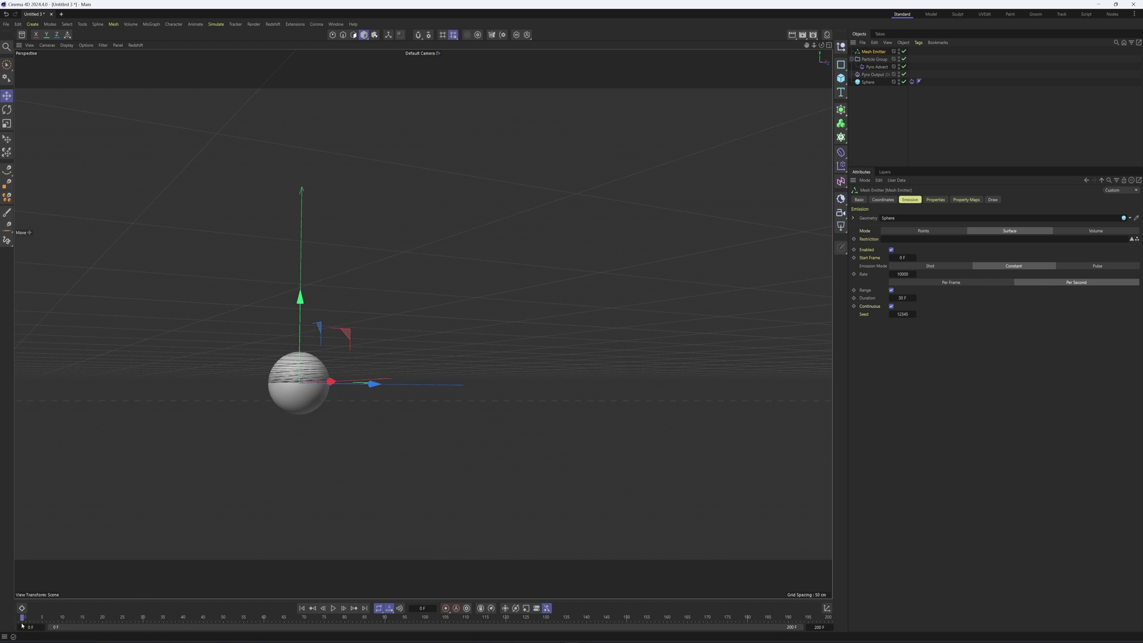
{"action": "left_click_drag", "start_coordinate": [146, 618], "coordinate": [22, 620]}
{"action": "left_click", "coordinate": [333, 608]}
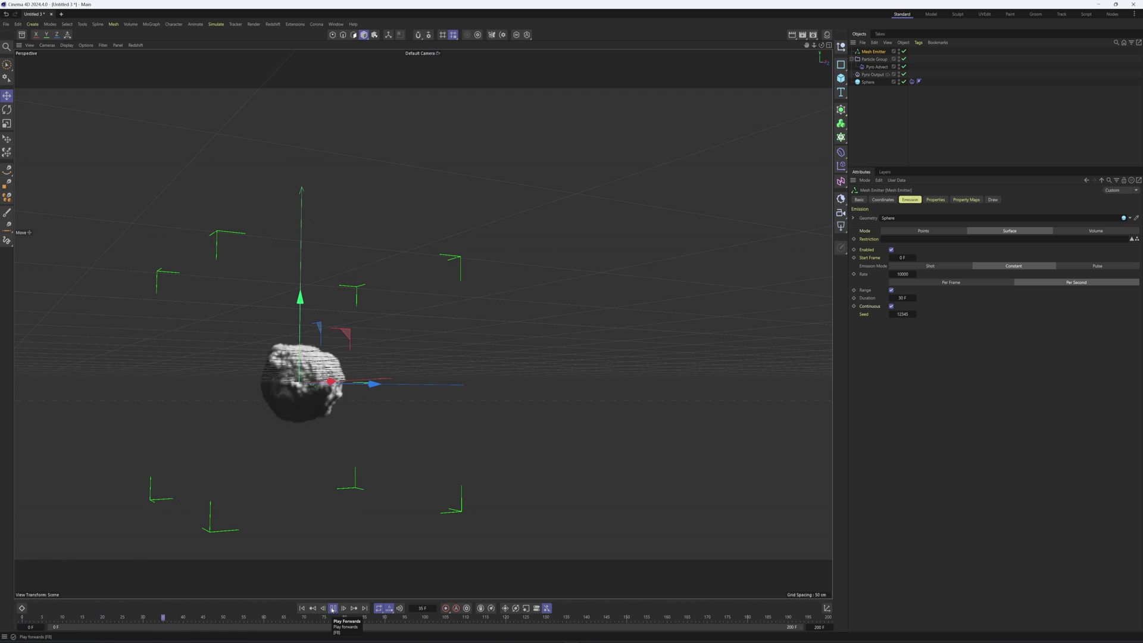
{"action": "left_click", "coordinate": [332, 610]}
{"action": "left_click_drag", "start_coordinate": [209, 618], "coordinate": [22, 620]}
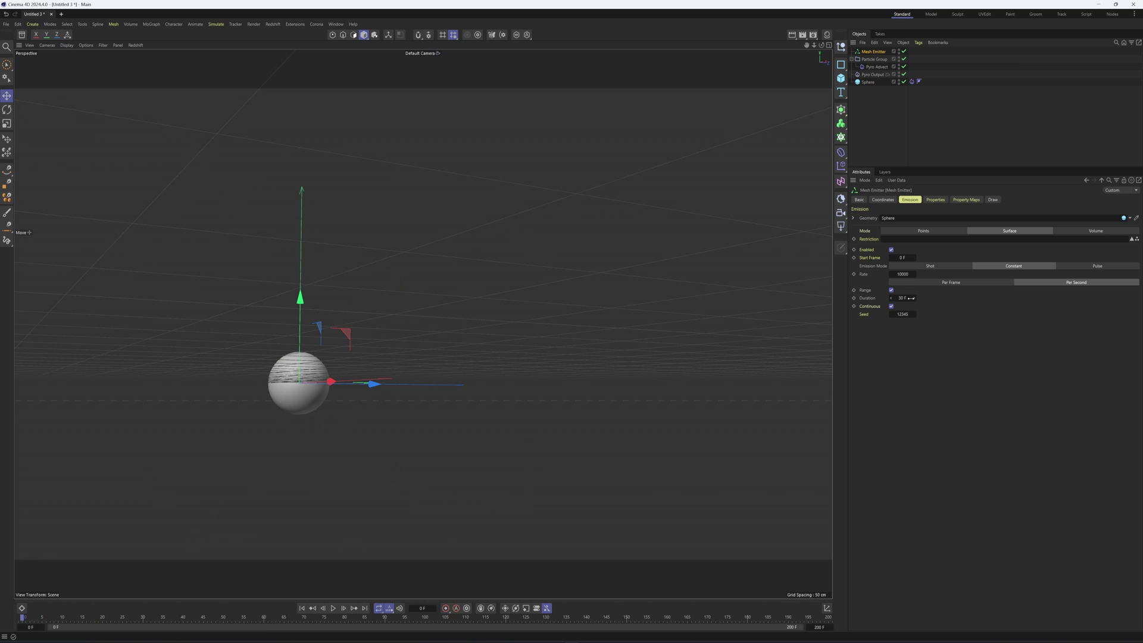
Set the Mesh Emitter's Rate to 100000 and play the simulation until the particles have spread through the smoke
{"action": "left_click_drag", "start_coordinate": [287, 375], "coordinate": [289, 420], "text": "alt"}
{"action": "left_click", "coordinate": [906, 274]}
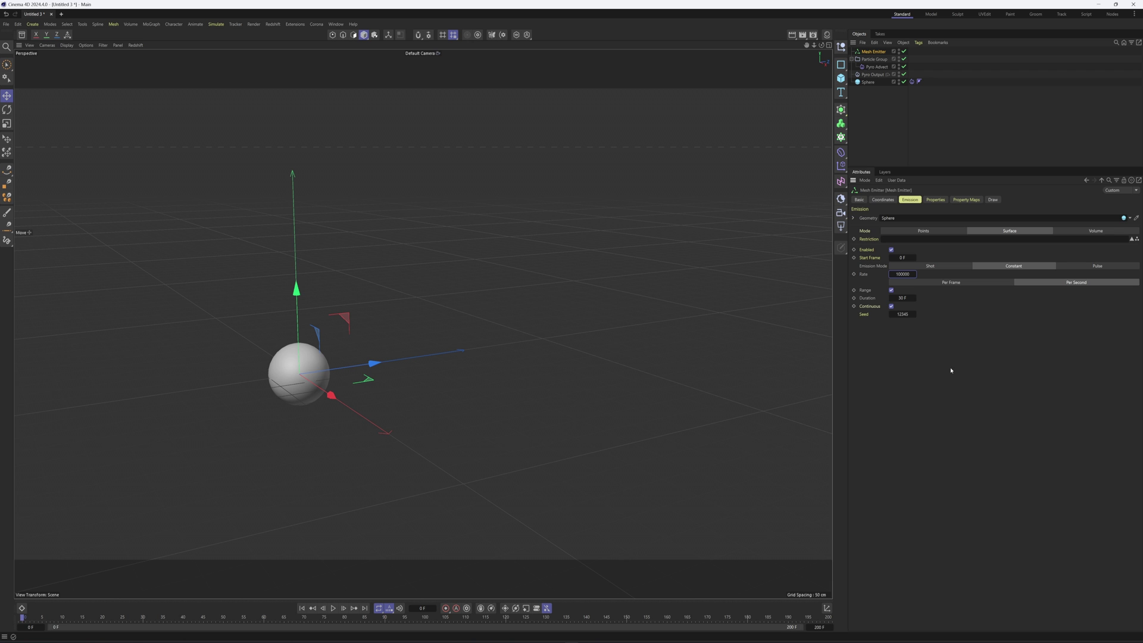
{"action": "left_click", "coordinate": [334, 609]}
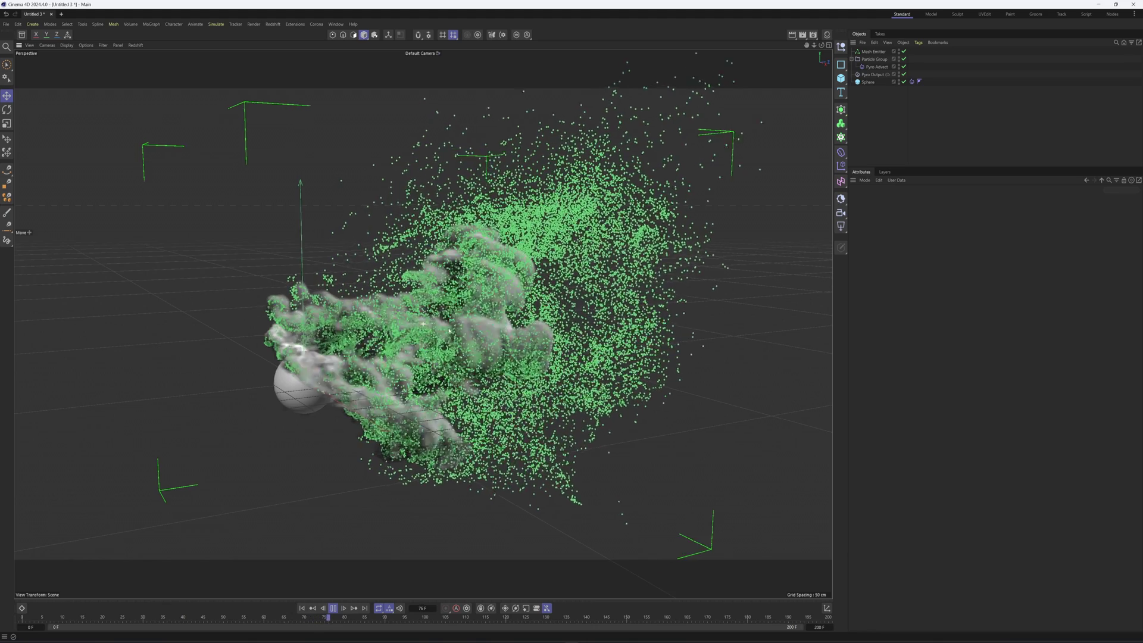
{"action": "middle_click_drag", "start_coordinate": [449, 331], "coordinate": [488, 319], "text": "alt"}
{"action": "left_click", "coordinate": [333, 608]}
Examine the particle distribution around the paused smoke from close up and from farther away
{"action": "left_click_drag", "start_coordinate": [521, 371], "coordinate": [391, 337], "text": "alt"}
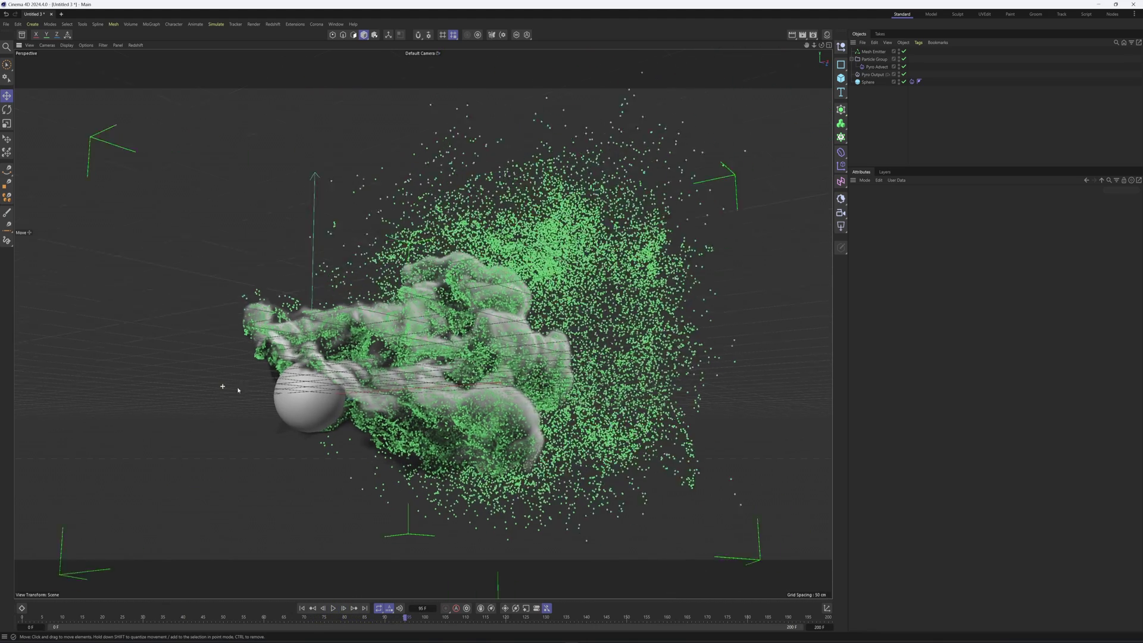
{"action": "scroll", "coordinate": [224, 388], "scroll_direction": "up", "scroll_amount": 3}
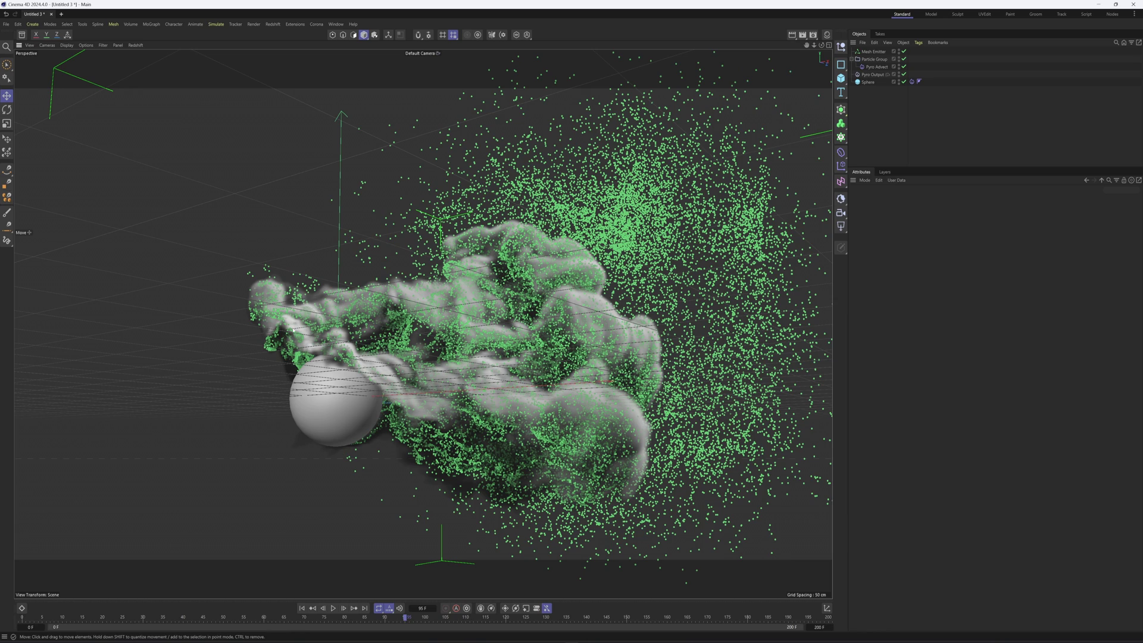
{"action": "left_click_drag", "start_coordinate": [461, 341], "coordinate": [445, 361], "text": "alt"}
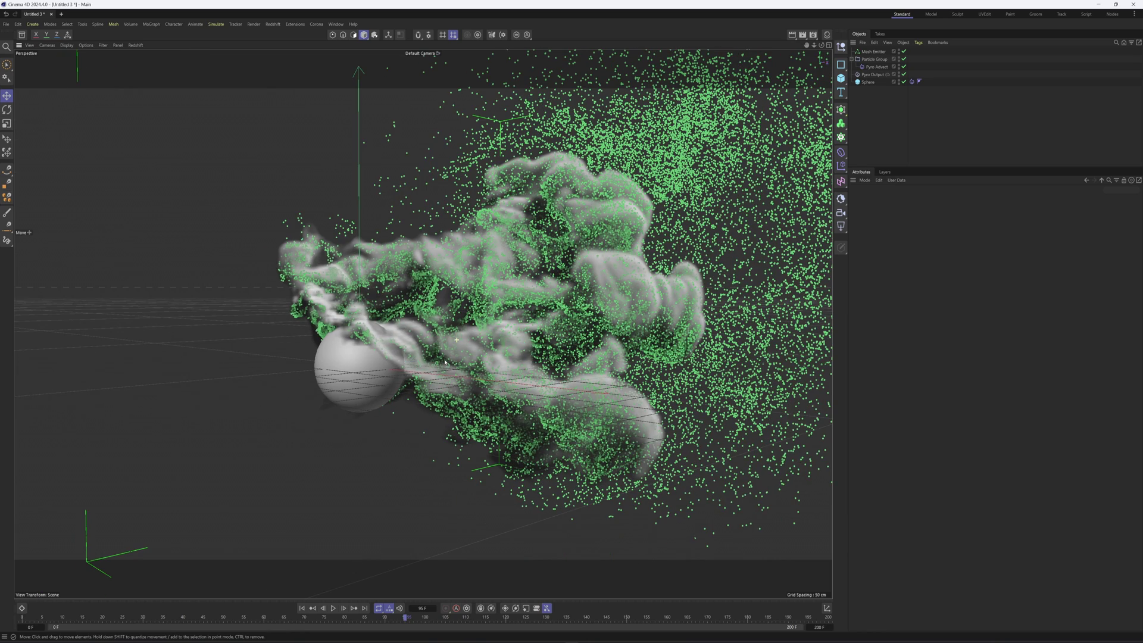
{"action": "scroll", "coordinate": [464, 356], "scroll_direction": "down", "scroll_amount": 3}
{"action": "middle_click_drag", "start_coordinate": [464, 355], "coordinate": [437, 388], "text": "alt"}
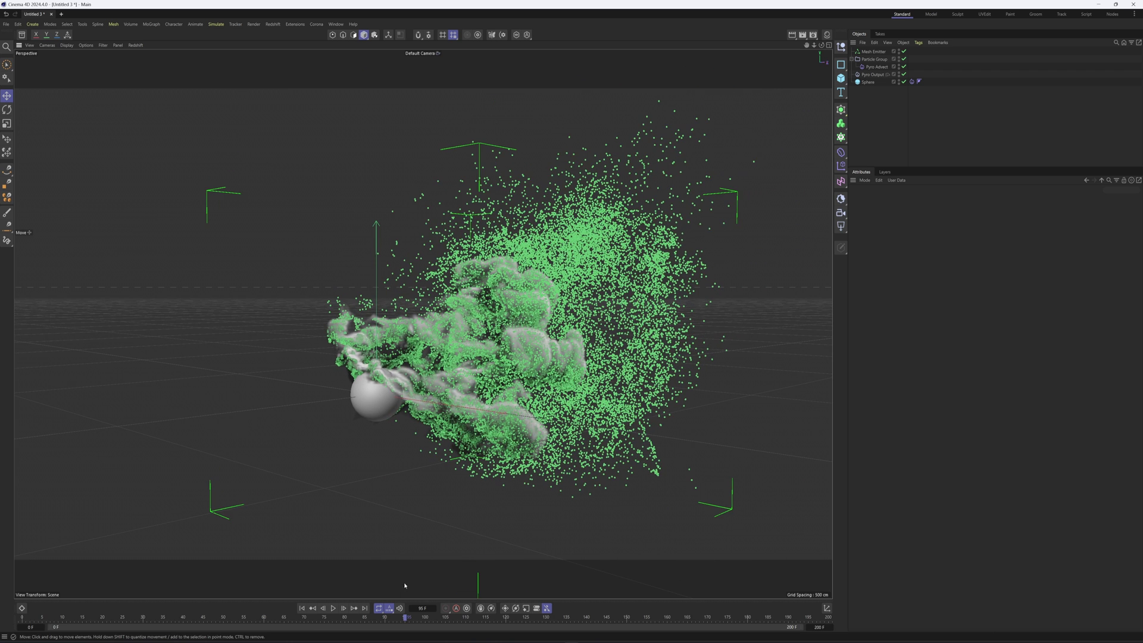
Rewind the animation and add a Friction force with its Strength set to 50
{"action": "left_click", "coordinate": [302, 608]}
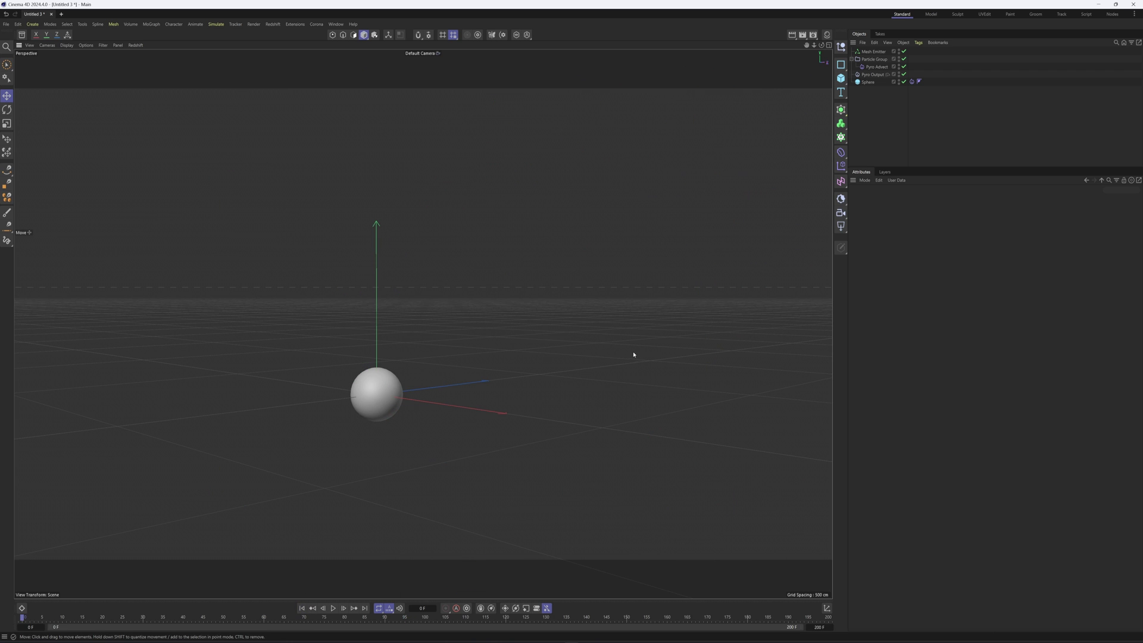
{"action": "left_click", "coordinate": [215, 24]}
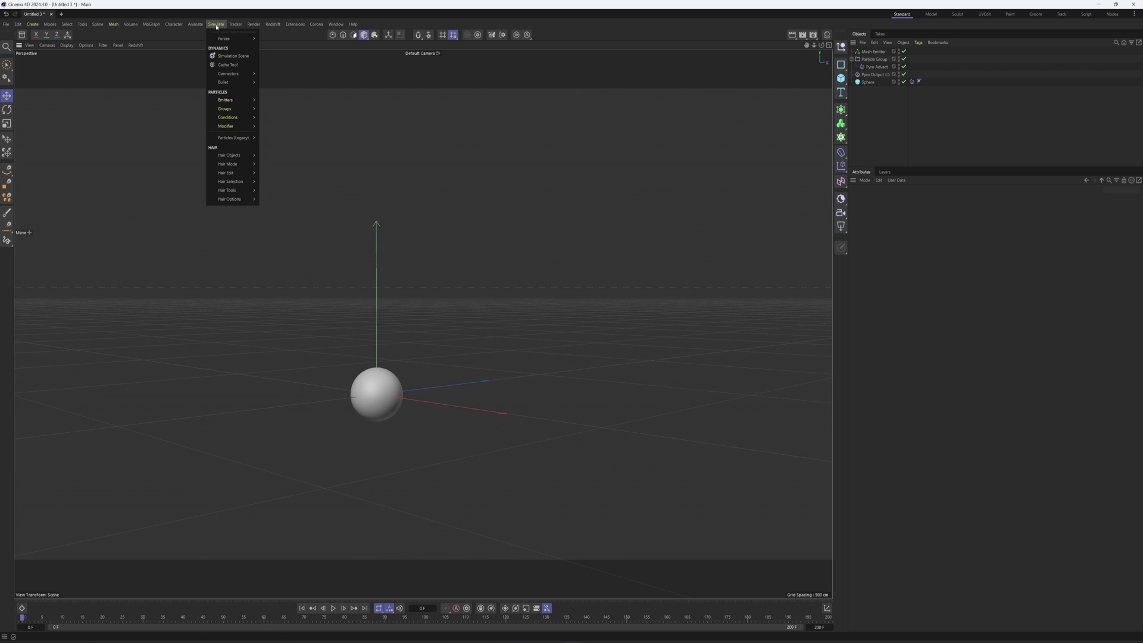
{"action": "mouse_move", "coordinate": [238, 39]}
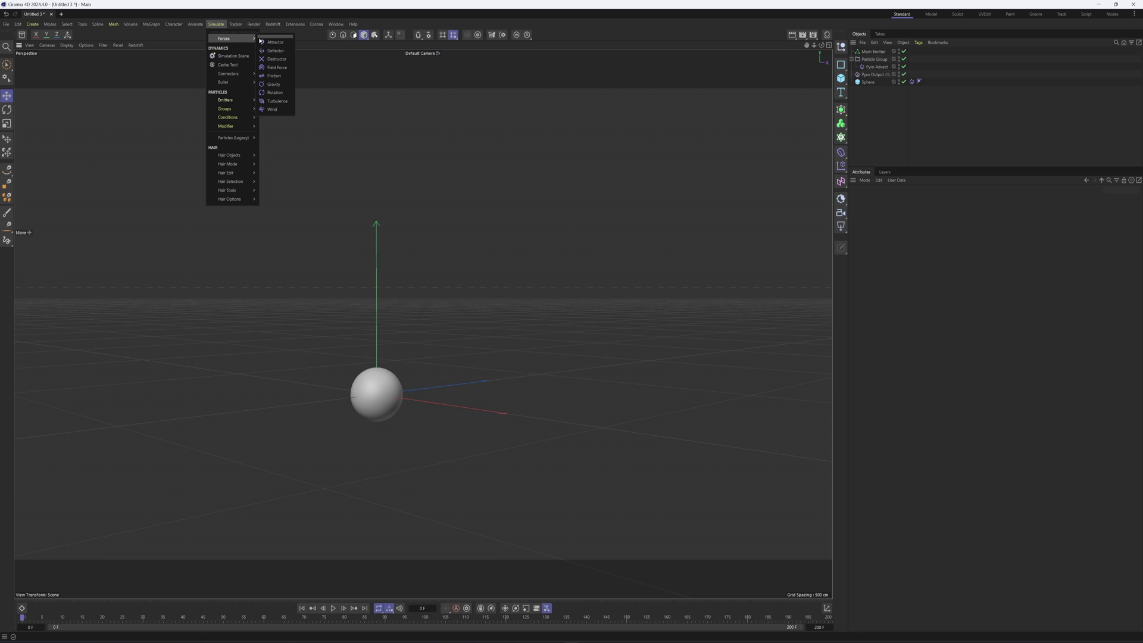
{"action": "left_click", "coordinate": [274, 84]}
{"action": "left_click", "coordinate": [906, 219]}
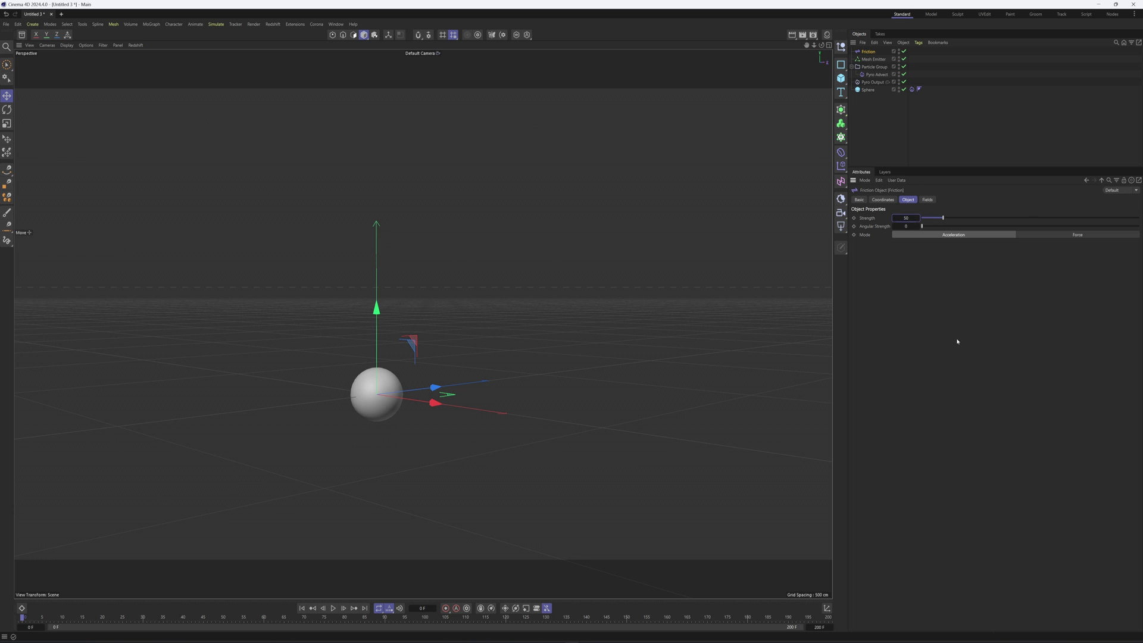
{"action": "key", "text": "Return"}
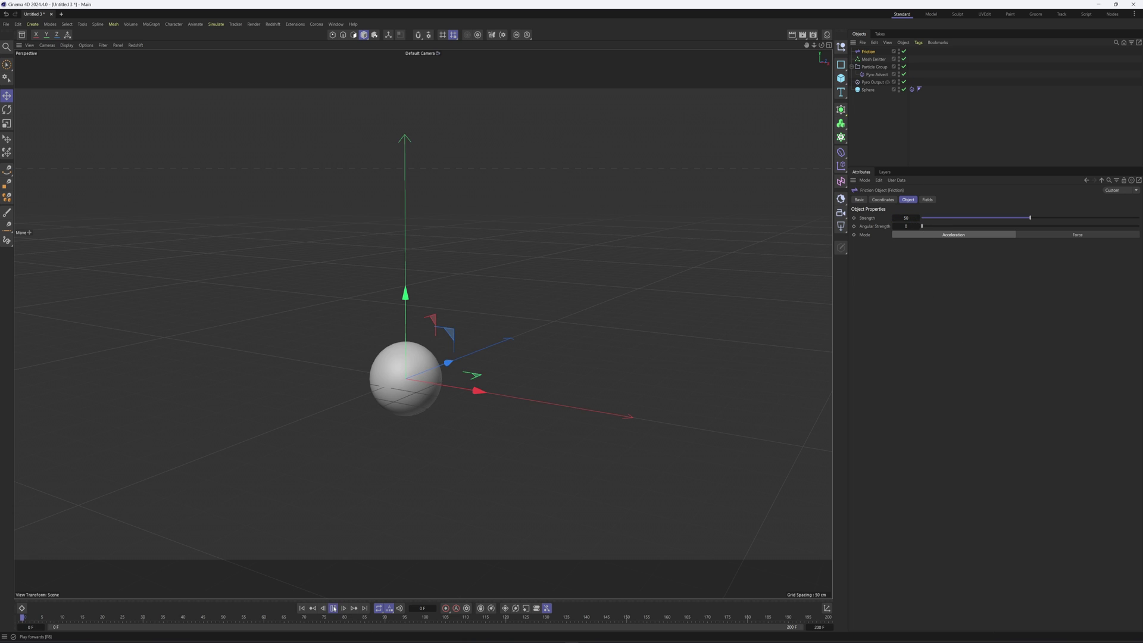
Play the simulation with the friction active, pause it, and examine from several angles how closely the particles follow the smoke
{"action": "left_click", "coordinate": [334, 608]}
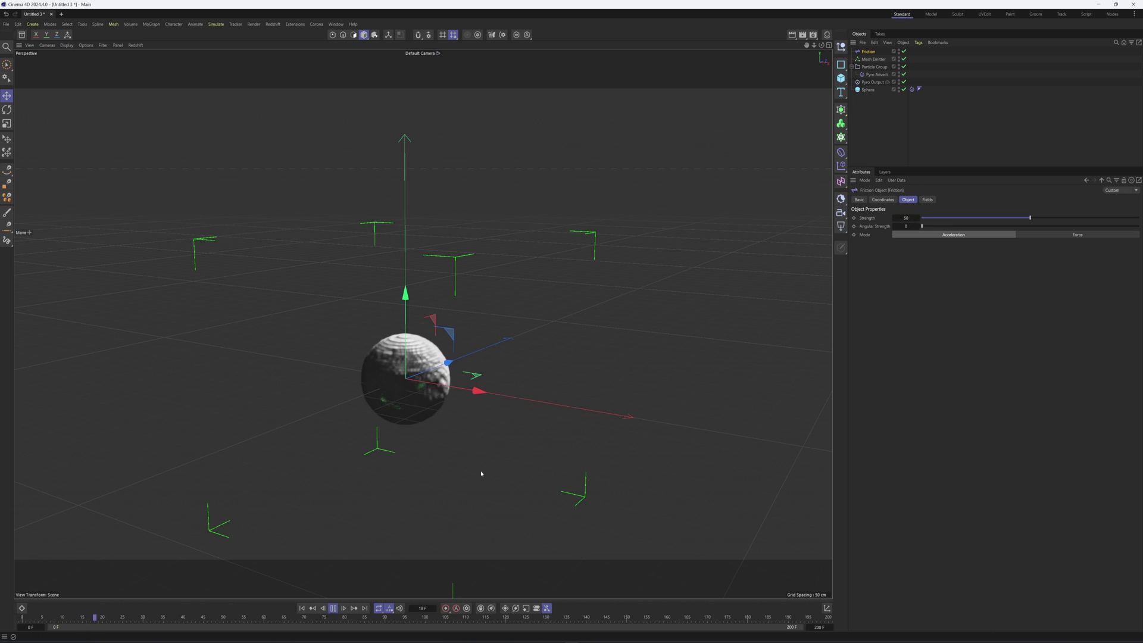
{"action": "left_click_drag", "start_coordinate": [607, 316], "coordinate": [502, 267], "text": "alt"}
{"action": "right_click_drag", "start_coordinate": [471, 280], "coordinate": [549, 365], "text": "alt"}
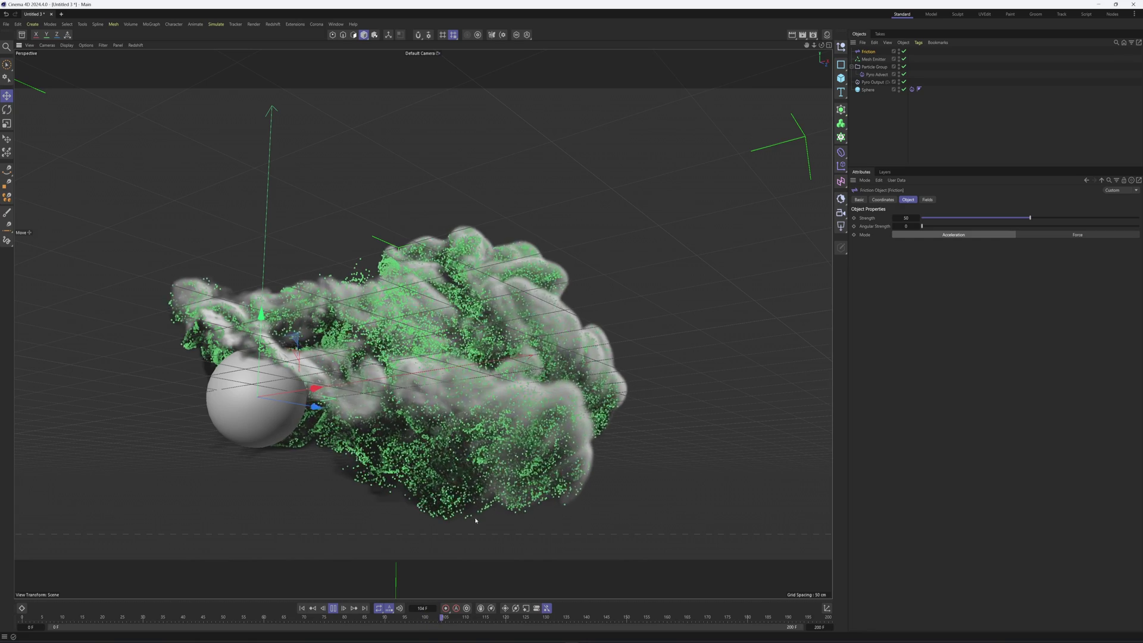
{"action": "left_click_drag", "start_coordinate": [498, 321], "coordinate": [537, 342], "text": "alt"}
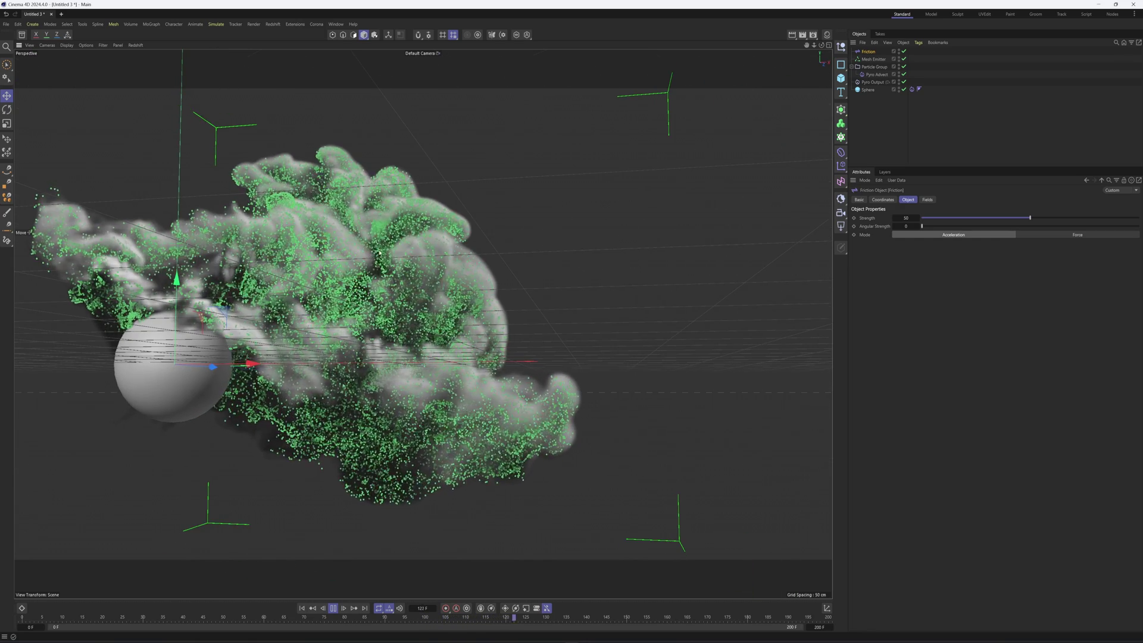
{"action": "left_click", "coordinate": [334, 610]}
{"action": "right_click_drag", "start_coordinate": [375, 304], "coordinate": [335, 258], "text": "alt"}
{"action": "left_click_drag", "start_coordinate": [336, 259], "coordinate": [689, 285], "text": "alt"}
Set the Friction Strength to 25 and replay the simulation from the start
{"action": "left_click", "coordinate": [903, 218]}
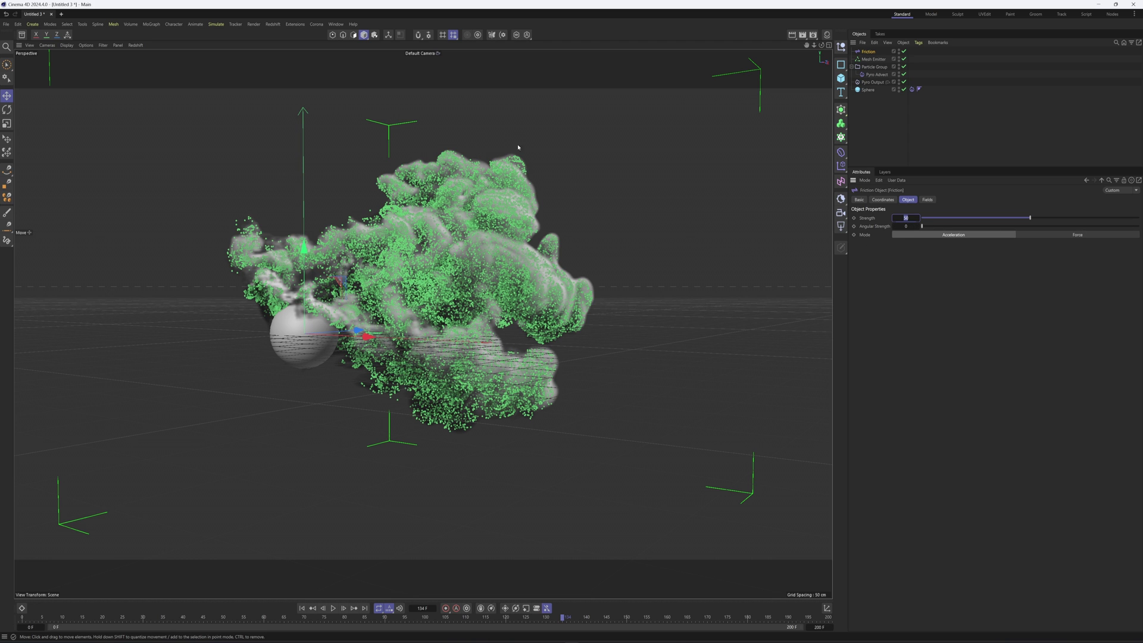
{"action": "type", "text": "25"}
{"action": "key", "text": "Return"}
{"action": "left_click", "coordinate": [301, 608]}
{"action": "left_click", "coordinate": [332, 608]}
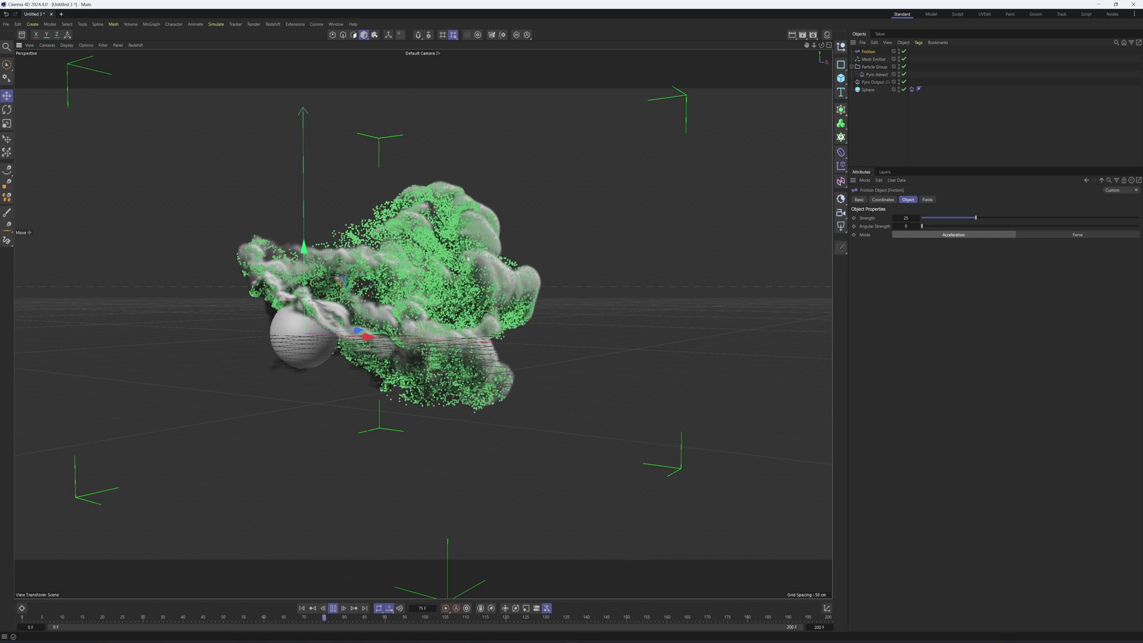
Examine how the particles spread through the smoke with the weaker friction from several angles
{"action": "left_click_drag", "start_coordinate": [467, 259], "coordinate": [424, 238], "text": "alt"}
{"action": "left_click_drag", "start_coordinate": [644, 310], "coordinate": [673, 343], "text": "alt"}
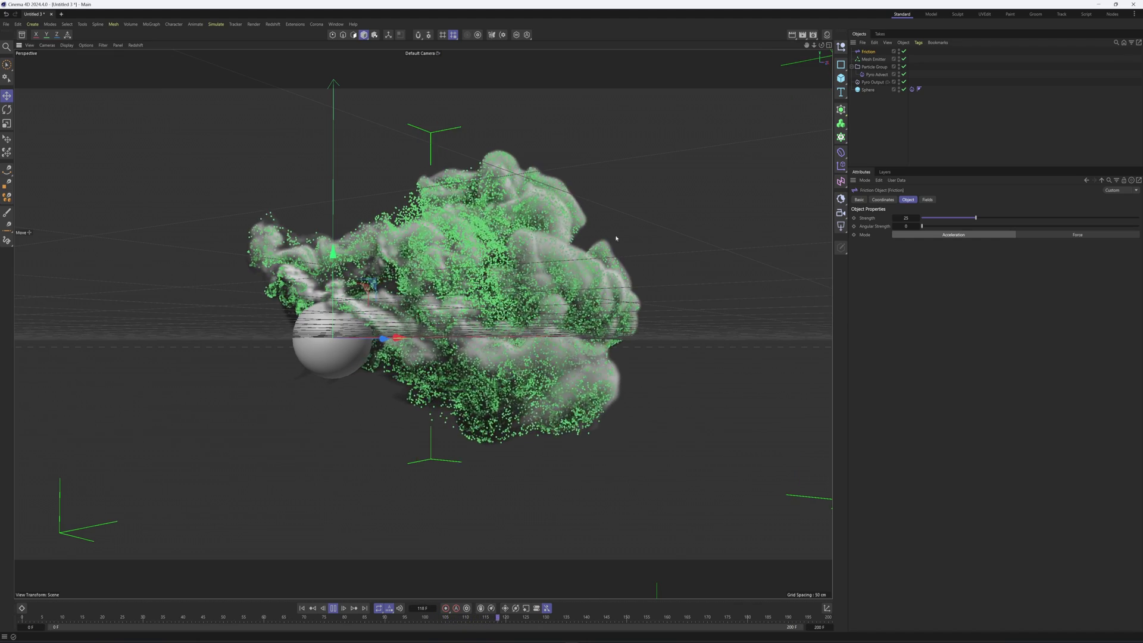
{"action": "left_click_drag", "start_coordinate": [531, 280], "coordinate": [569, 300], "text": "alt"}
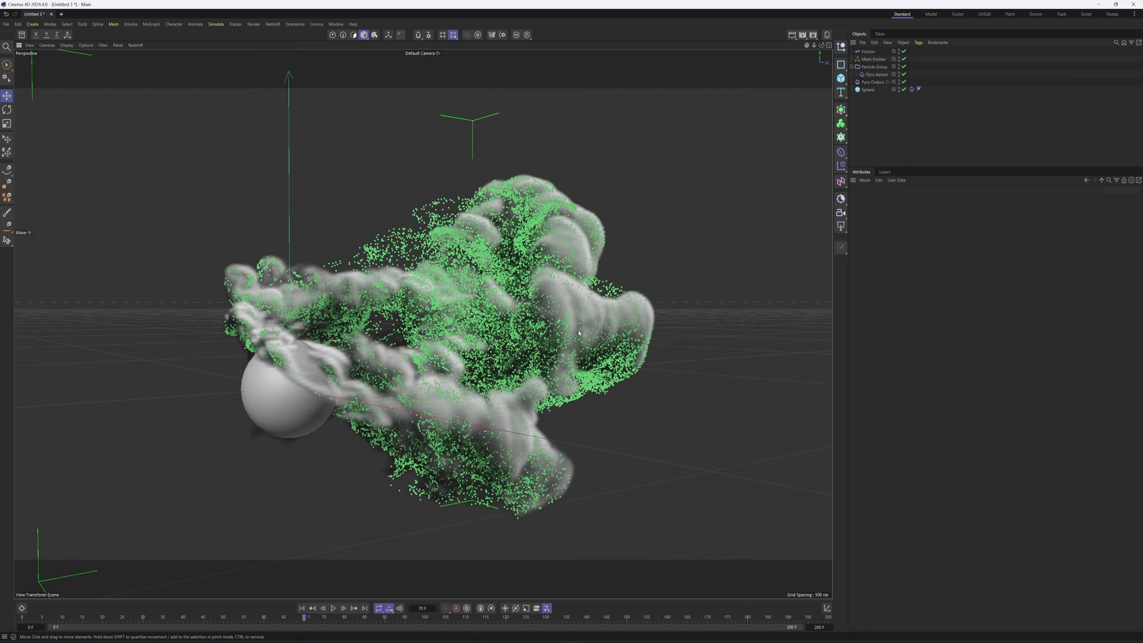
{"action": "left_click_drag", "start_coordinate": [553, 389], "coordinate": [496, 215], "text": "alt"}
{"action": "mouse_move", "coordinate": [548, 317]}
{"action": "left_mouse_down", "text": "alt"}
{"action": "mouse_move", "coordinate": [529, 304]}
{"action": "mouse_move", "coordinate": [551, 322]}
{"action": "left_mouse_up", "text": "alt"}
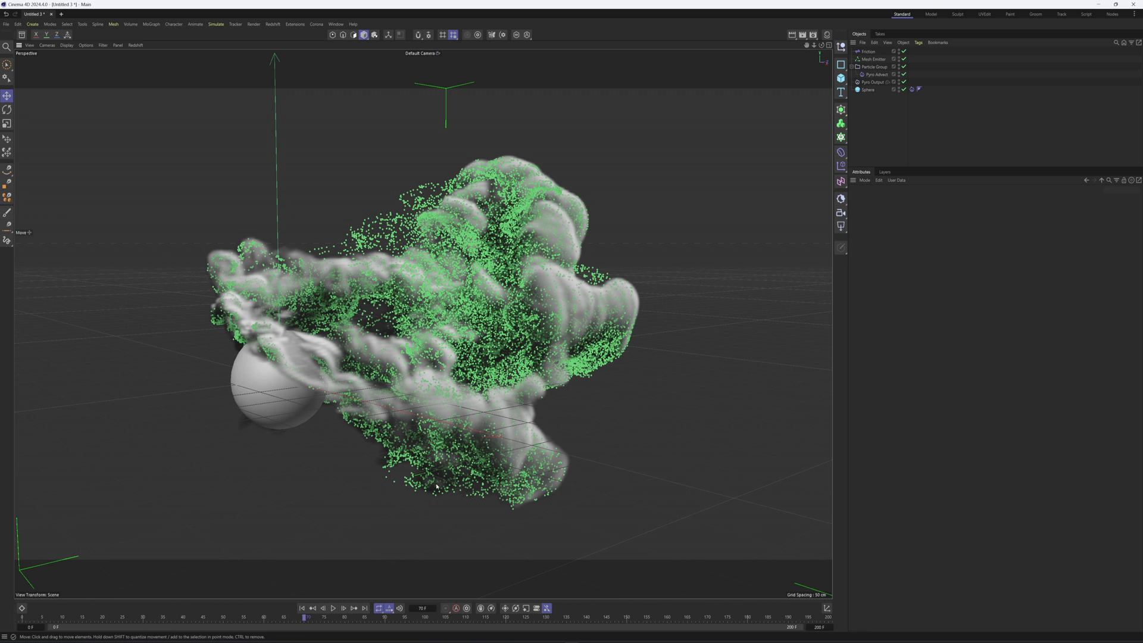
Rewind, hide the sphere, and add a Circle spline with a 20 cm radius and 16 intermediate points
{"action": "left_click", "coordinate": [301, 608]}
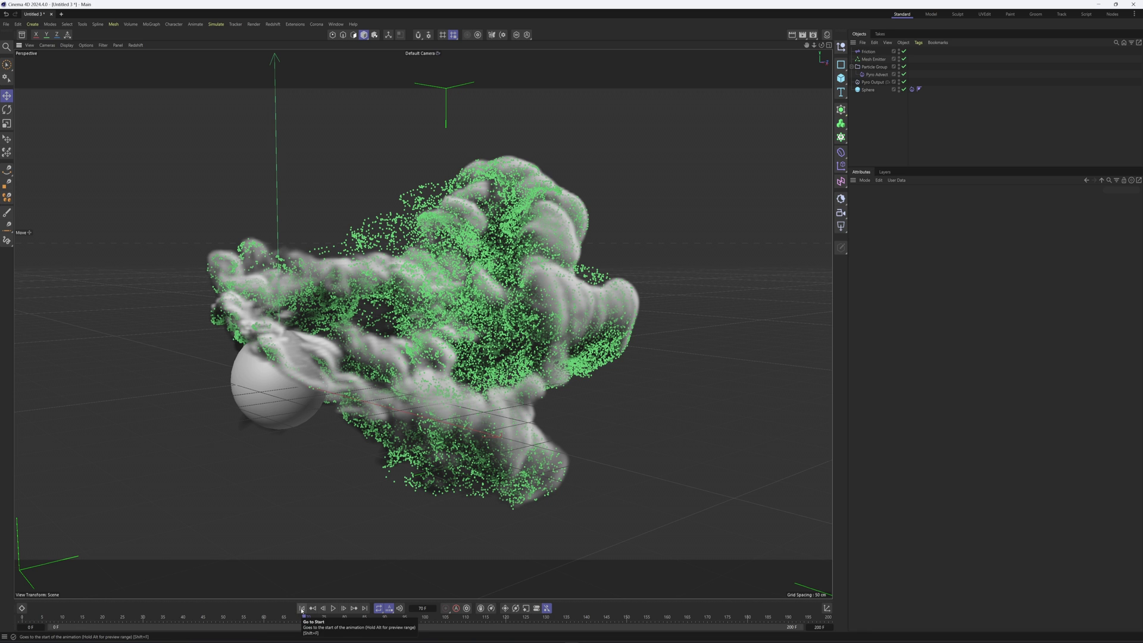
{"action": "left_click", "coordinate": [900, 89]}
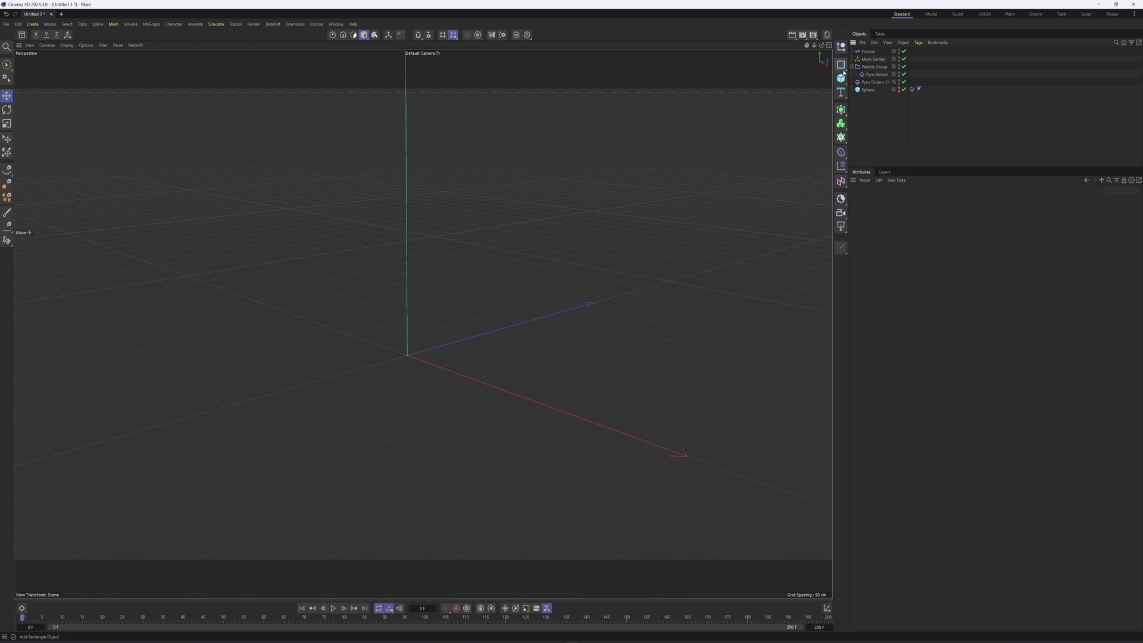
{"action": "left_click", "coordinate": [841, 64]}
{"action": "left_click", "coordinate": [910, 78]}
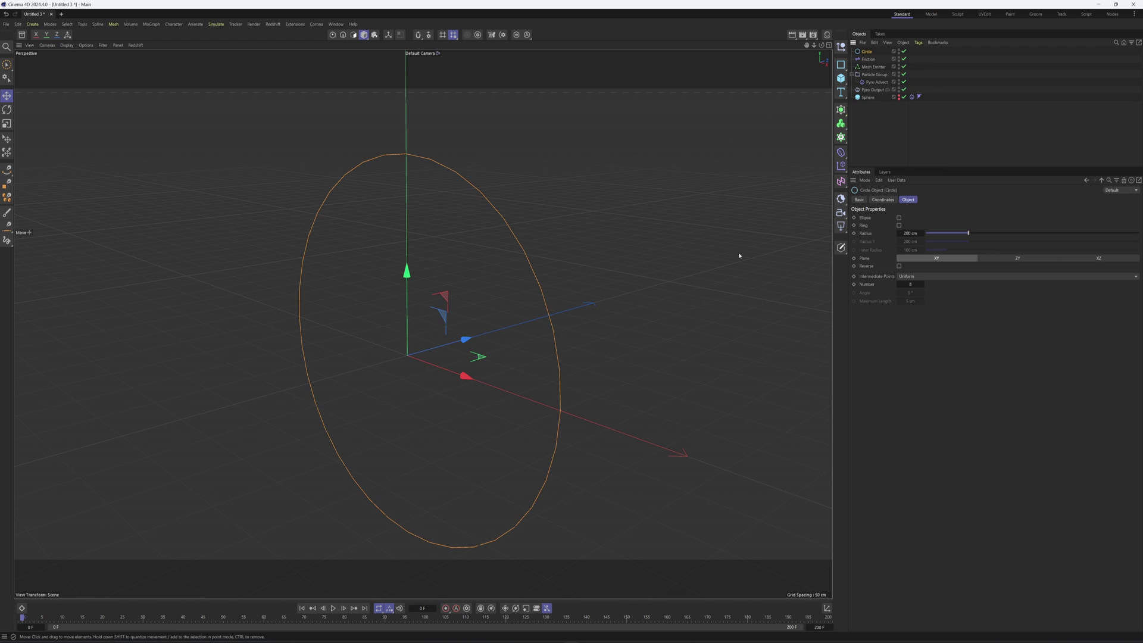
{"action": "left_click", "coordinate": [905, 232]}
{"action": "type", "text": "20"}
{"action": "key", "text": "Return"}
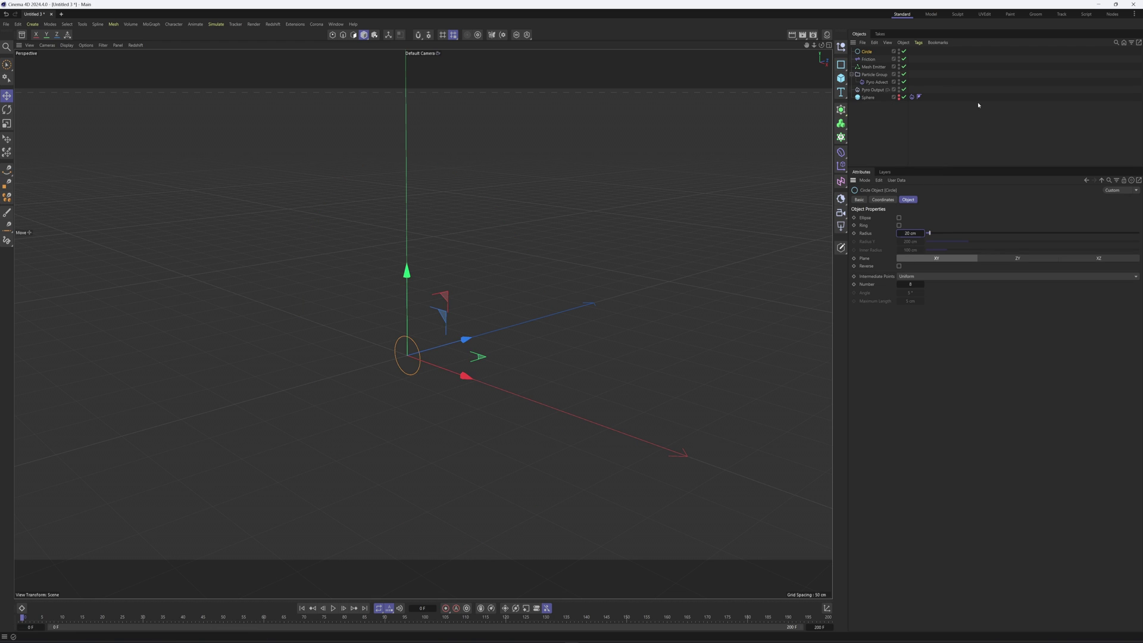
{"action": "right_click_drag", "start_coordinate": [425, 355], "coordinate": [544, 352], "text": "alt"}
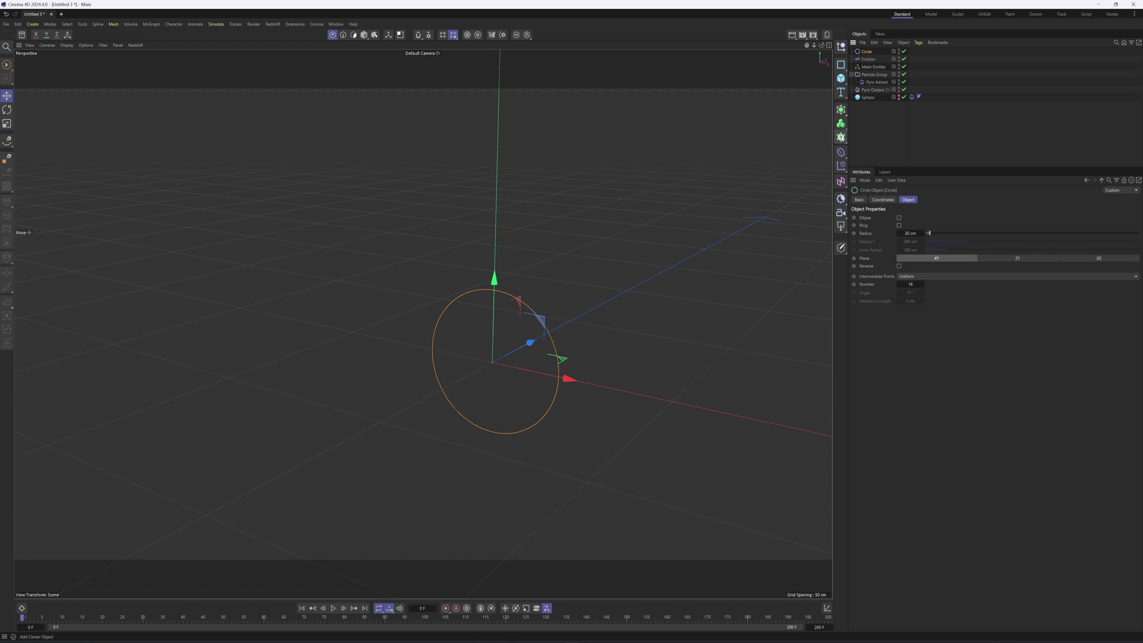
Place the circle in a Cloner in Radial mode with Count 30 and Radius 0 cm
{"action": "left_click", "coordinate": [841, 182], "text": "alt"}
{"action": "left_click", "coordinate": [932, 218]}
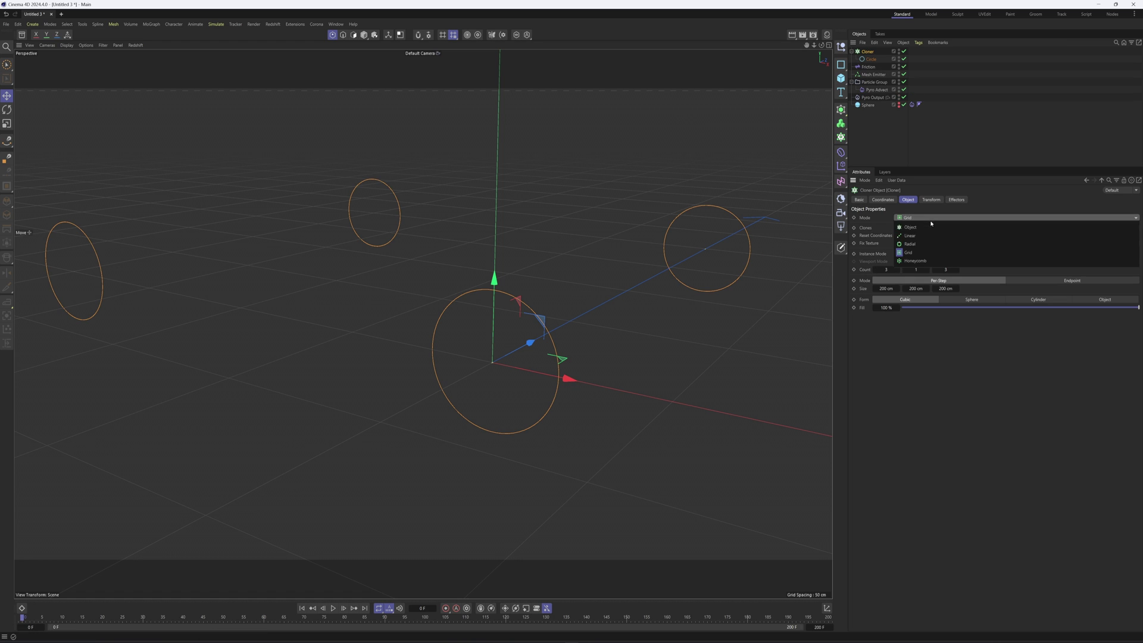
{"action": "left_click", "coordinate": [916, 245]}
{"action": "left_click_drag", "start_coordinate": [929, 278], "coordinate": [869, 279]}
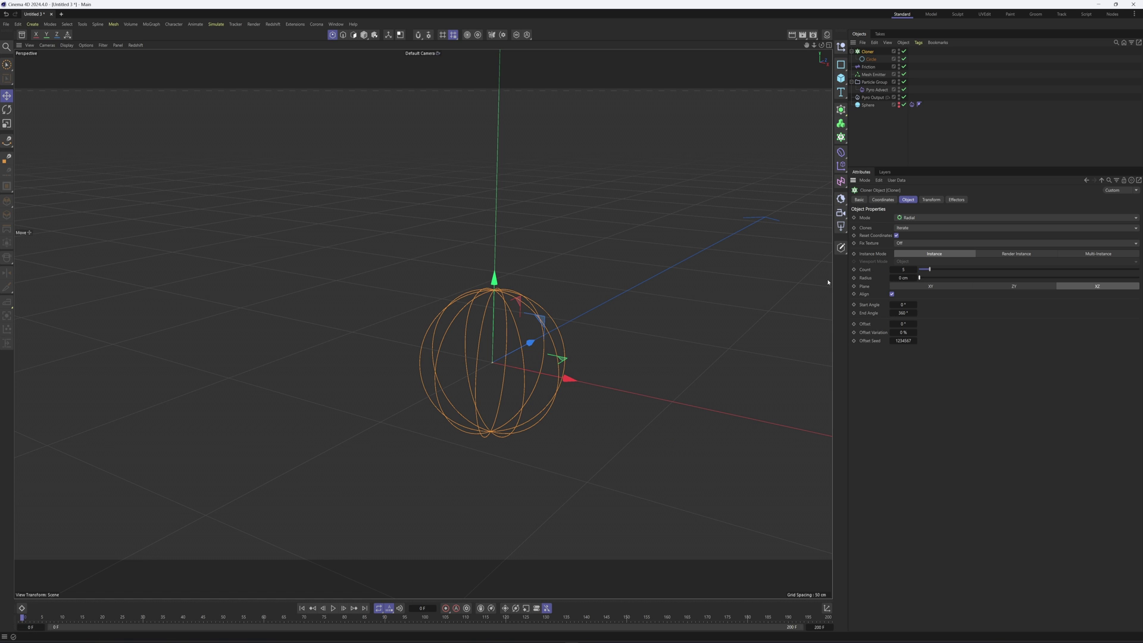
{"action": "left_click_drag", "start_coordinate": [929, 273], "coordinate": [983, 273]}
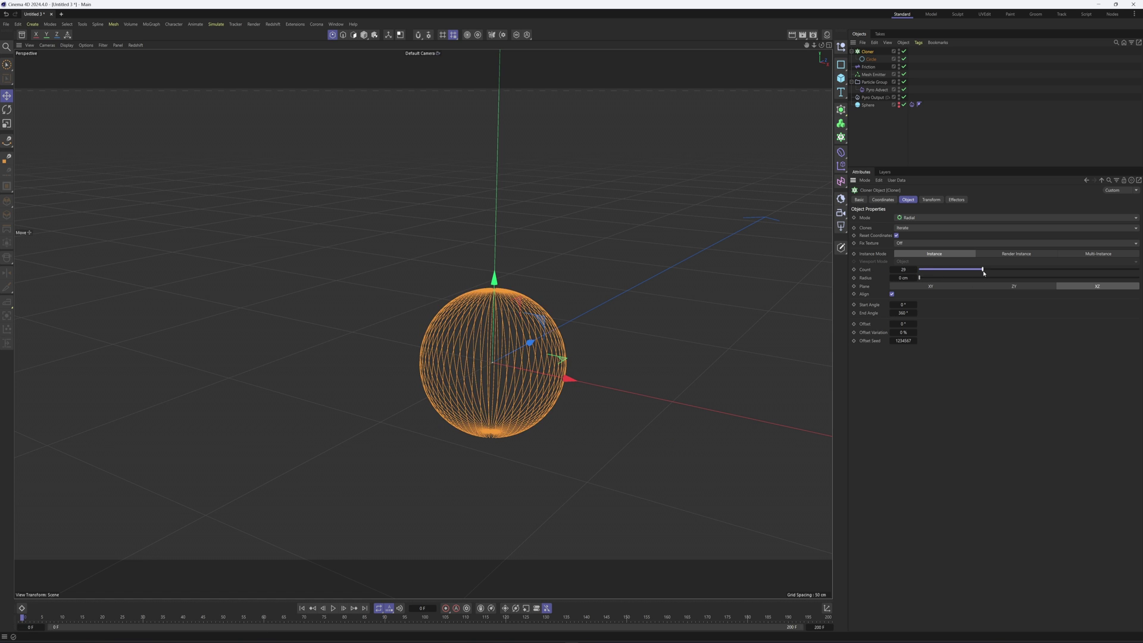
{"action": "left_click", "coordinate": [916, 270]}
Add a Random effector to the Cloner and disable its Position effect
{"action": "mouse_move", "coordinate": [510, 349]}
{"action": "left_mouse_down", "text": "alt"}
{"action": "mouse_move", "coordinate": [457, 327]}
{"action": "mouse_move", "coordinate": [491, 341]}
{"action": "left_mouse_up", "text": "alt"}
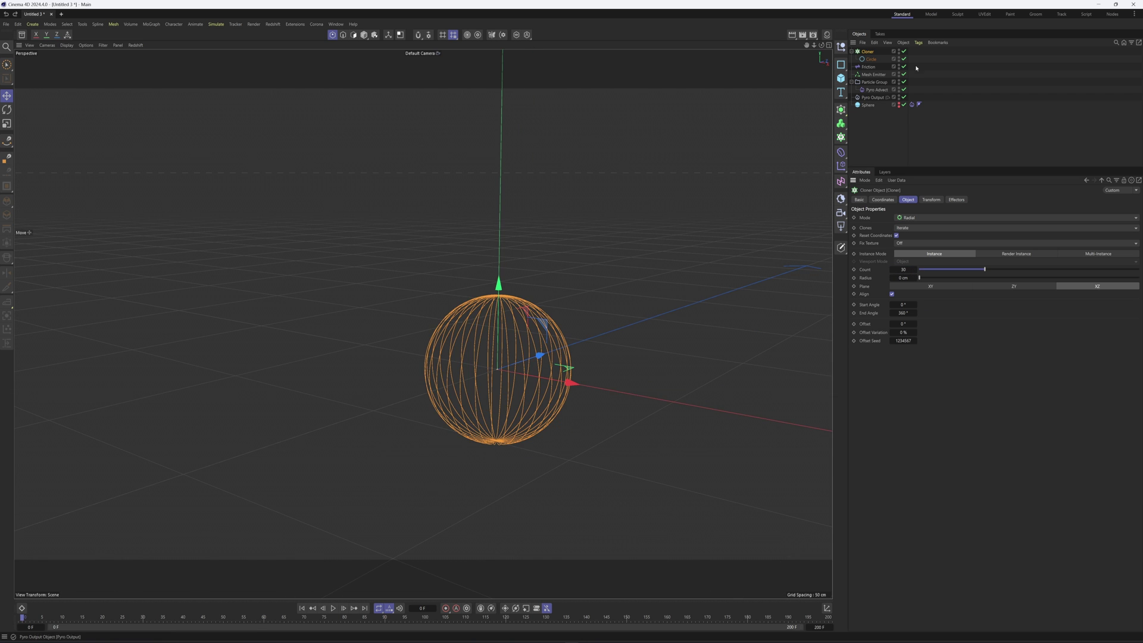
{"action": "left_click", "coordinate": [842, 168]}
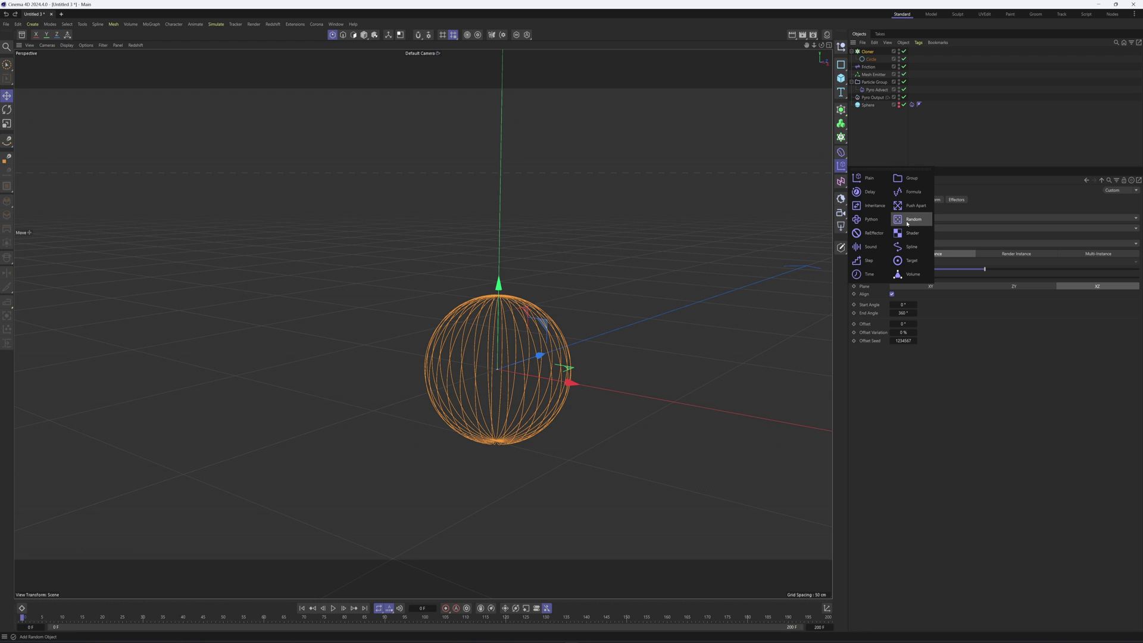
{"action": "left_click", "coordinate": [907, 221]}
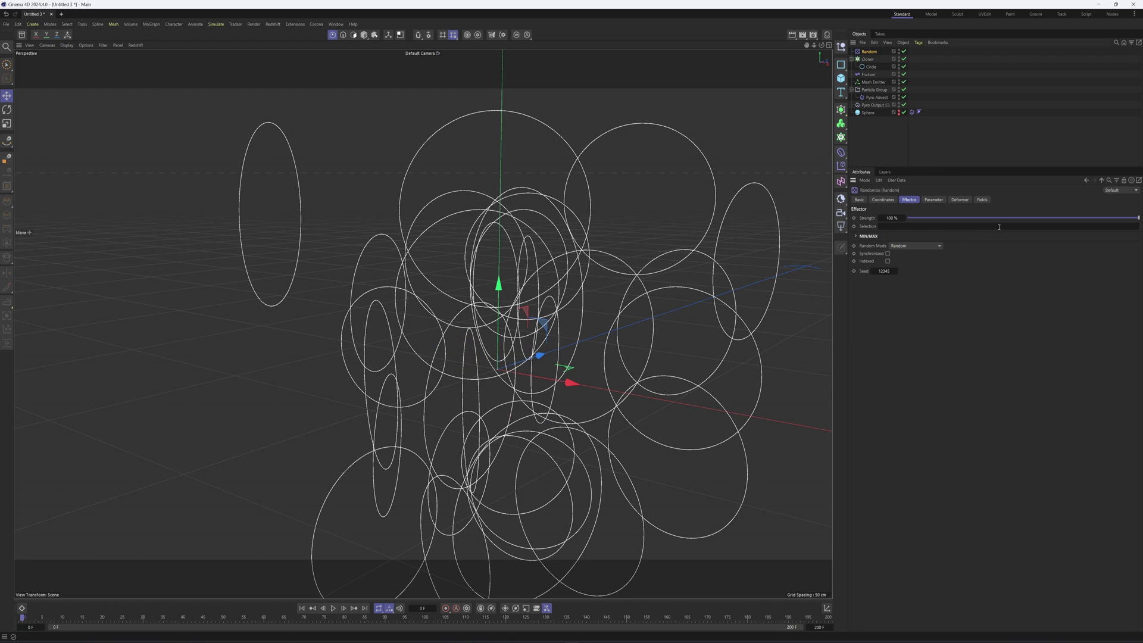
{"action": "left_click", "coordinate": [939, 200]}
{"action": "left_click", "coordinate": [896, 244]}
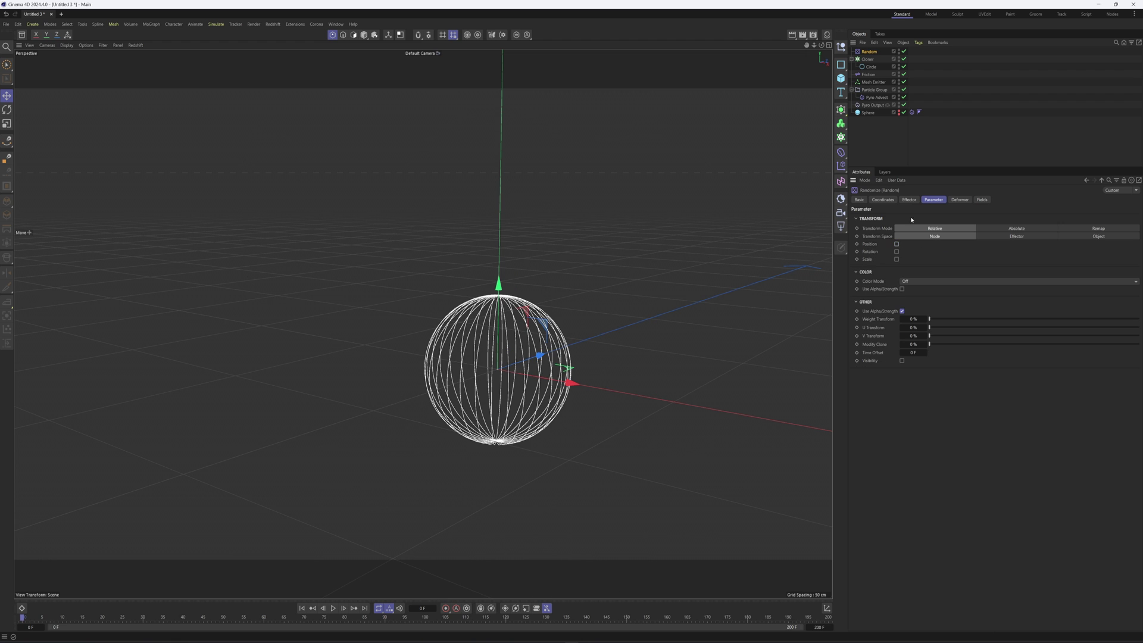
Enable Rotation on the Random effector with heading 85° and pitch 72°, and check the tangled circles from several angles
{"action": "left_click", "coordinate": [897, 252]}
{"action": "left_click_drag", "start_coordinate": [909, 268], "coordinate": [961, 260]}
{"action": "left_click_drag", "start_coordinate": [524, 381], "coordinate": [446, 309], "text": "alt"}
{"action": "right_click_drag", "start_coordinate": [542, 348], "coordinate": [619, 342], "text": "alt"}
{"action": "left_click_drag", "start_coordinate": [619, 343], "coordinate": [526, 314], "text": "alt"}
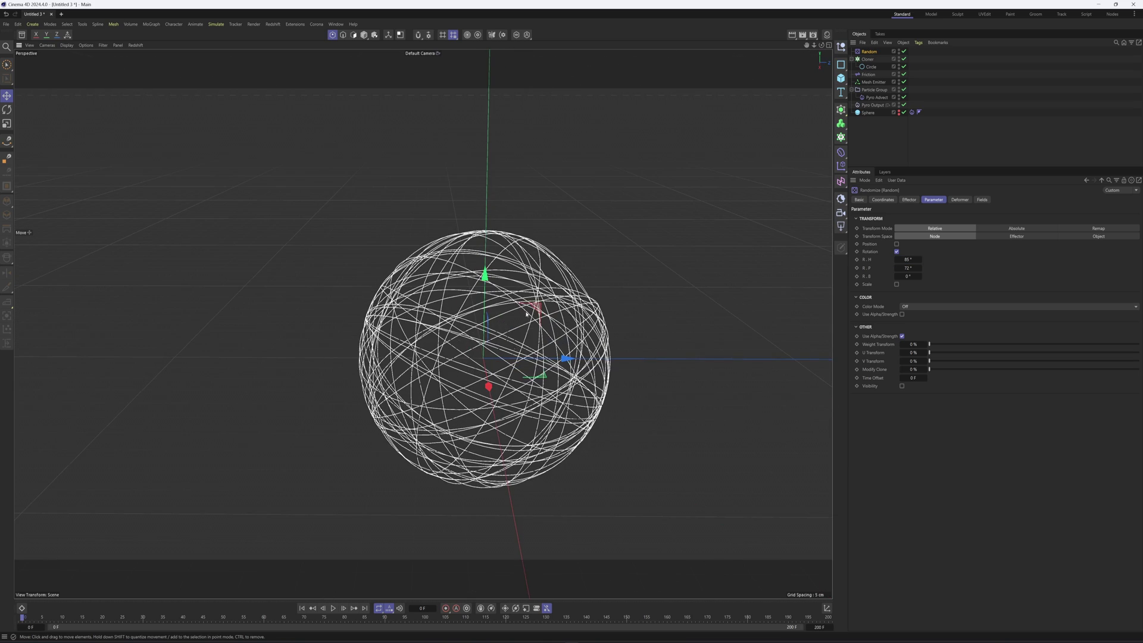
{"action": "left_click_drag", "start_coordinate": [509, 361], "coordinate": [542, 349], "text": "alt"}
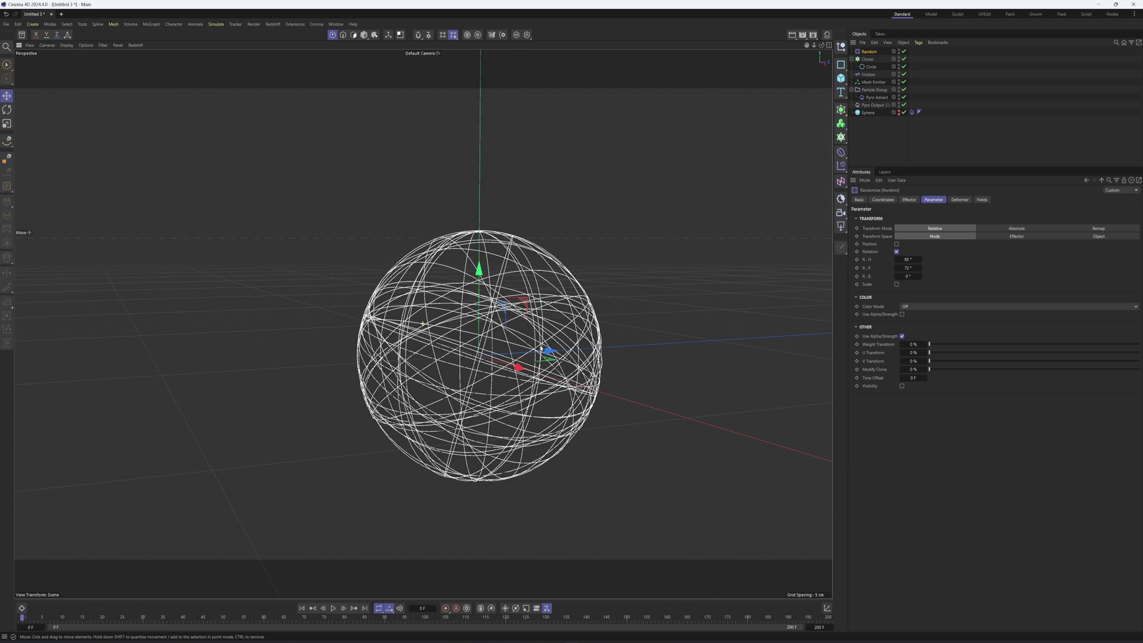
Merge the Cloner and its Random effector into one spline object with Connect Objects + Delete
{"action": "left_click", "coordinate": [867, 59]}
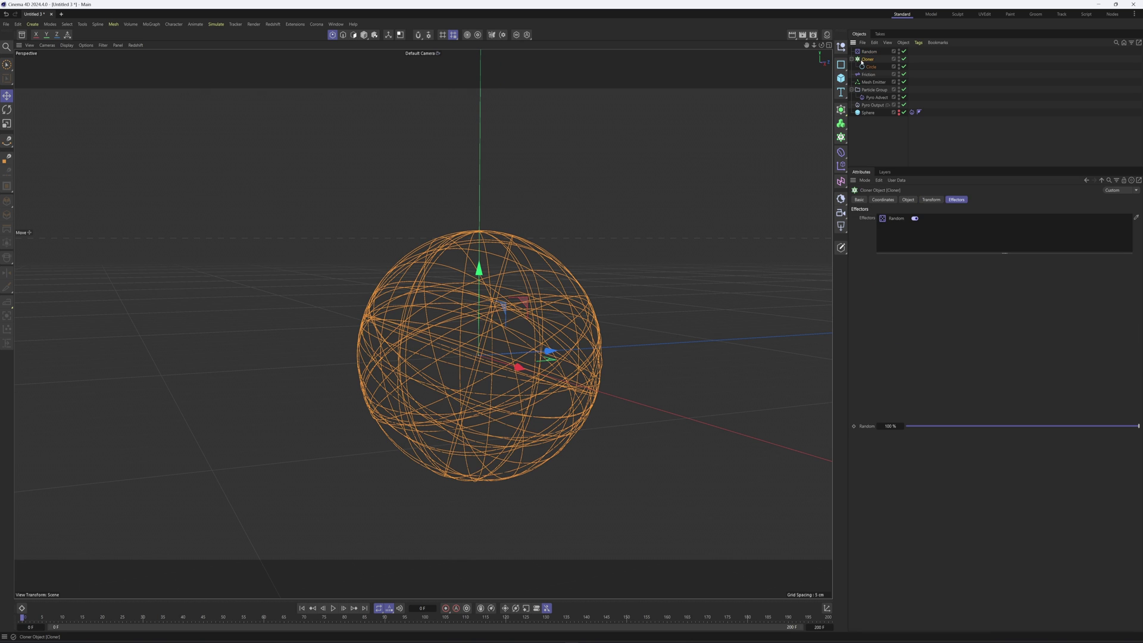
{"action": "right_click", "coordinate": [862, 60]}
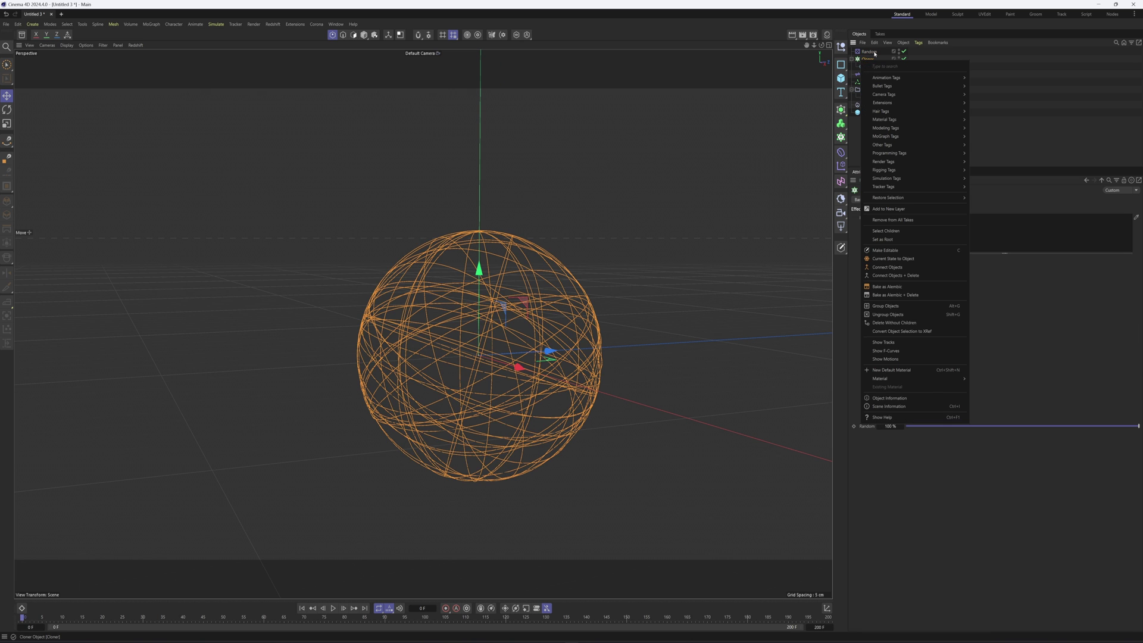
{"action": "left_click", "coordinate": [909, 277]}
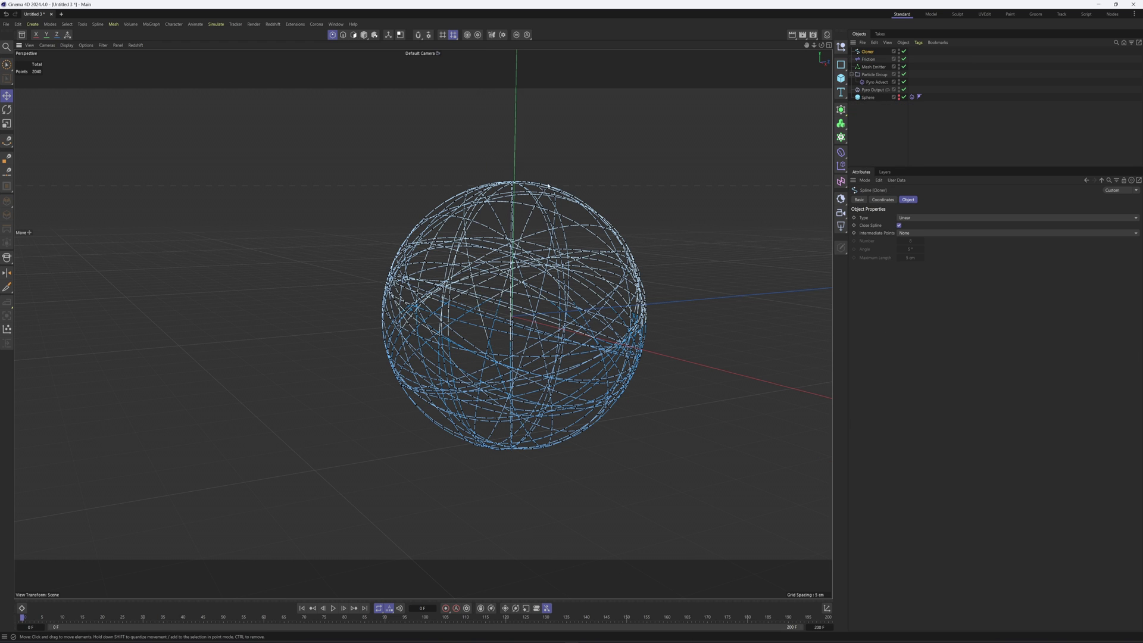
{"action": "left_click_drag", "start_coordinate": [547, 259], "coordinate": [504, 260], "text": "alt"}
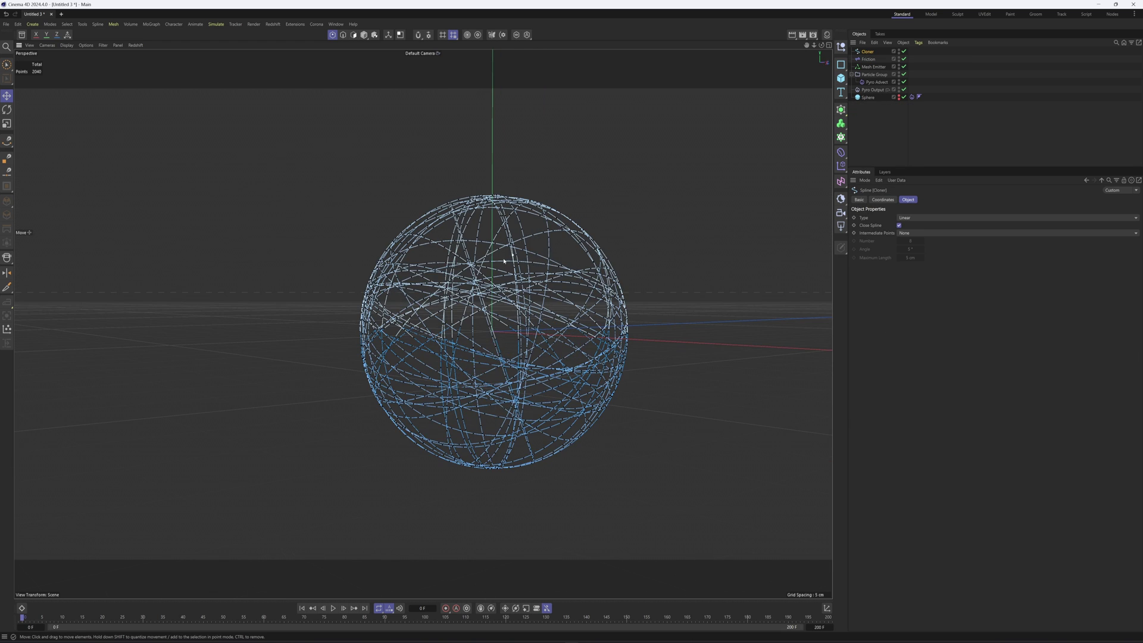
Add a Displacer deformer as a child of the merged spline and assign it a Noise shader
{"action": "left_click", "coordinate": [840, 154]}
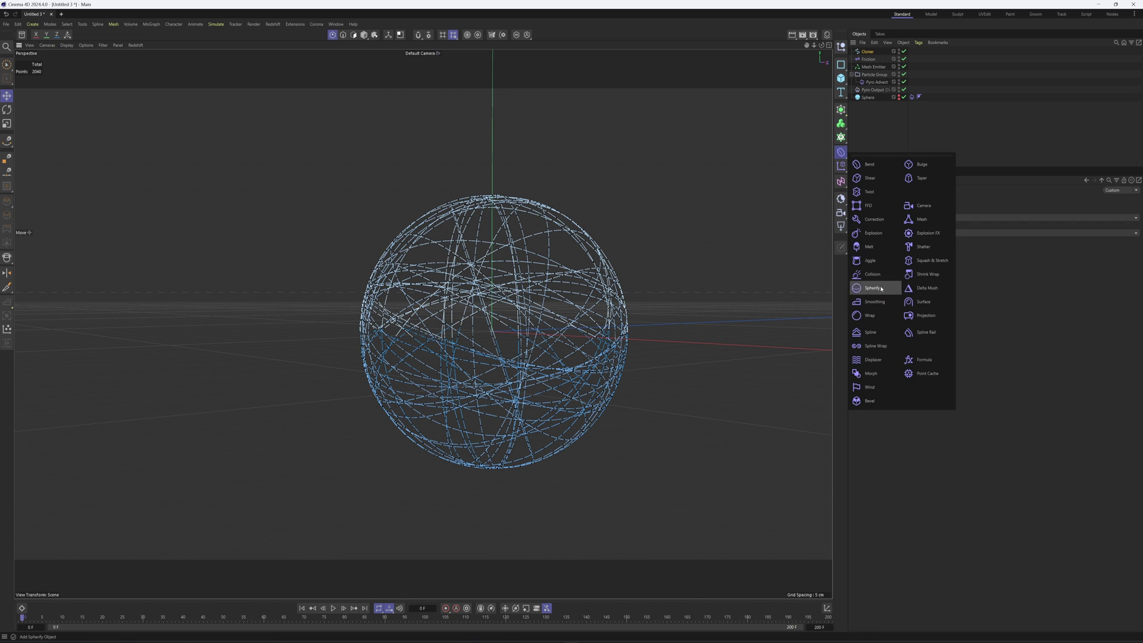
{"action": "left_click", "coordinate": [868, 361]}
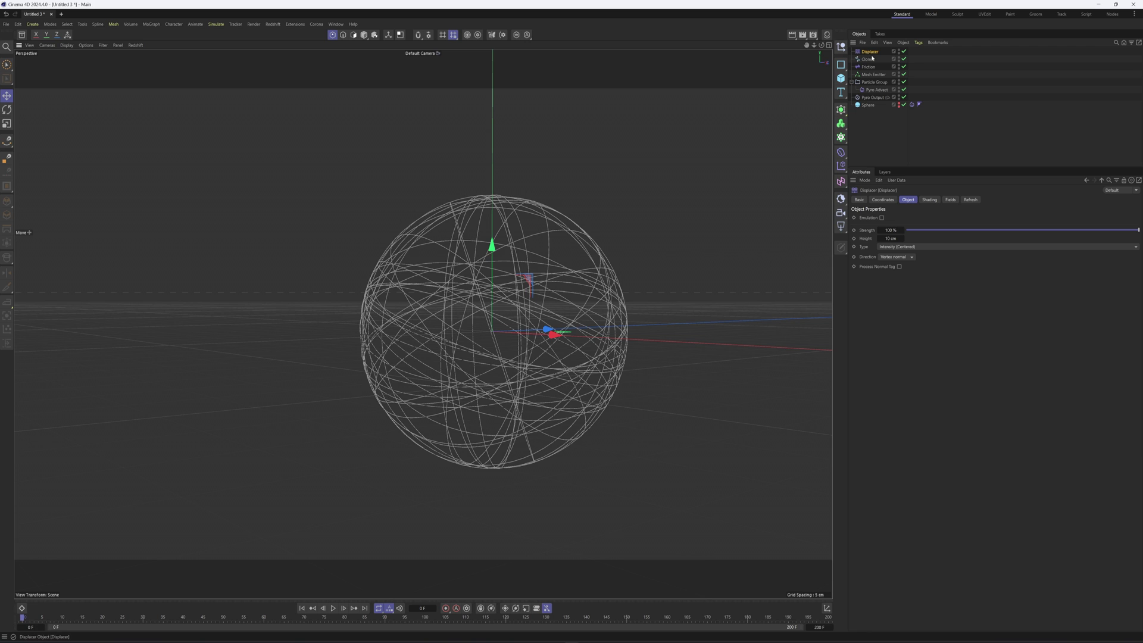
{"action": "left_click_drag", "start_coordinate": [871, 61], "coordinate": [871, 60]}
{"action": "left_click", "coordinate": [929, 200]}
{"action": "left_click", "coordinate": [882, 227]}
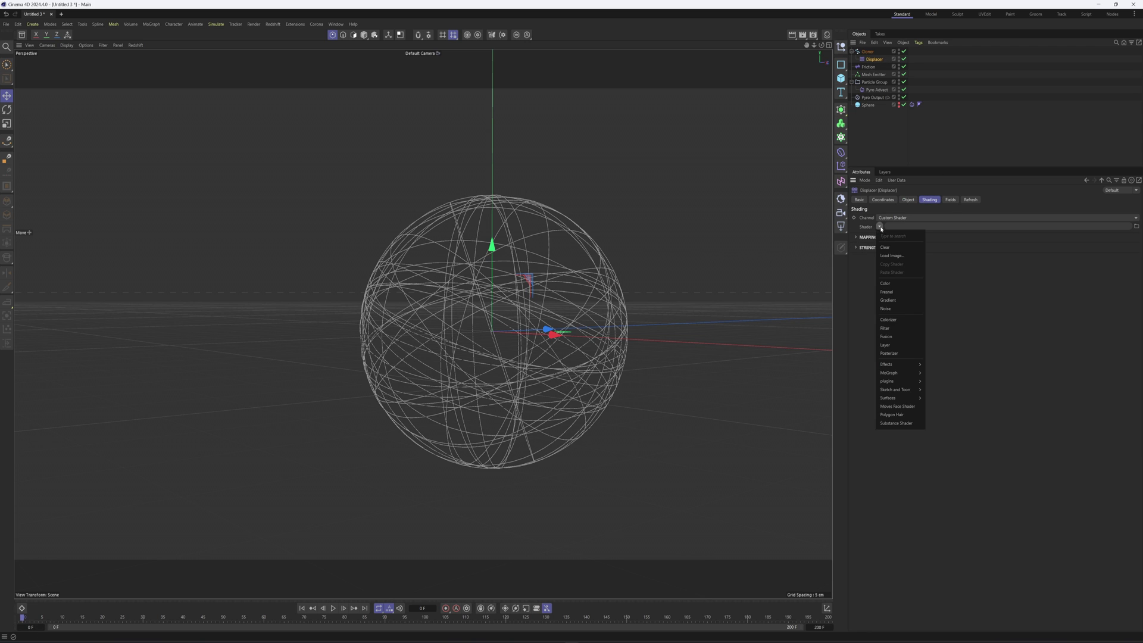
{"action": "left_click", "coordinate": [887, 308]}
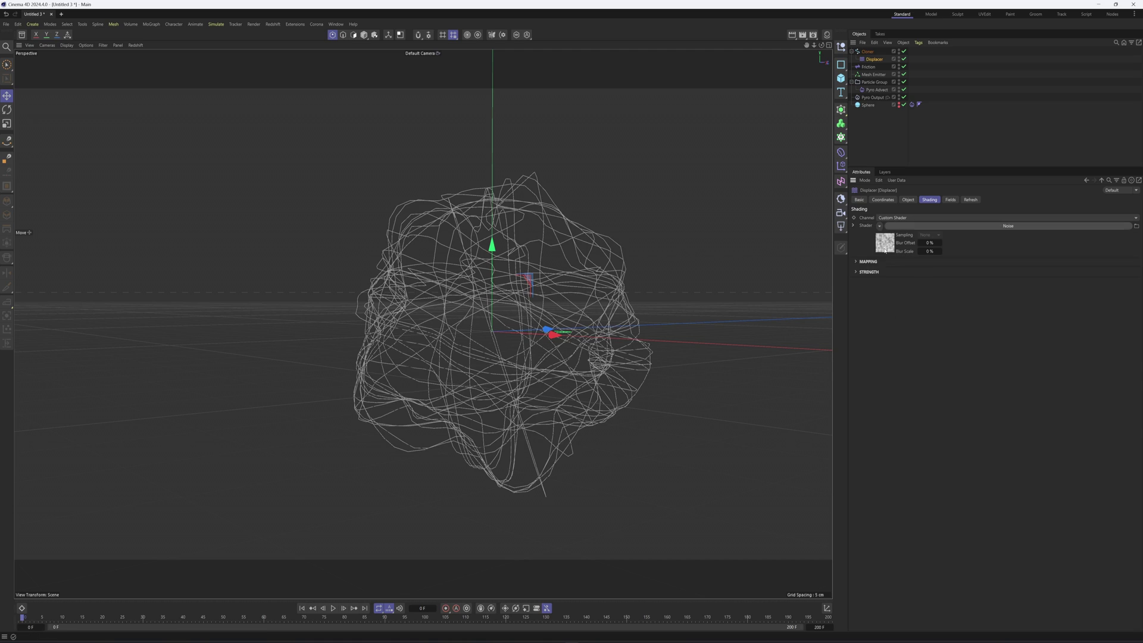
Reduce the Noise shader's Global Scale to 16% and increase the Displacer's height to make the tangle spiky
{"action": "left_click", "coordinate": [1009, 225]}
{"action": "left_click_drag", "start_coordinate": [915, 314], "coordinate": [868, 314]}
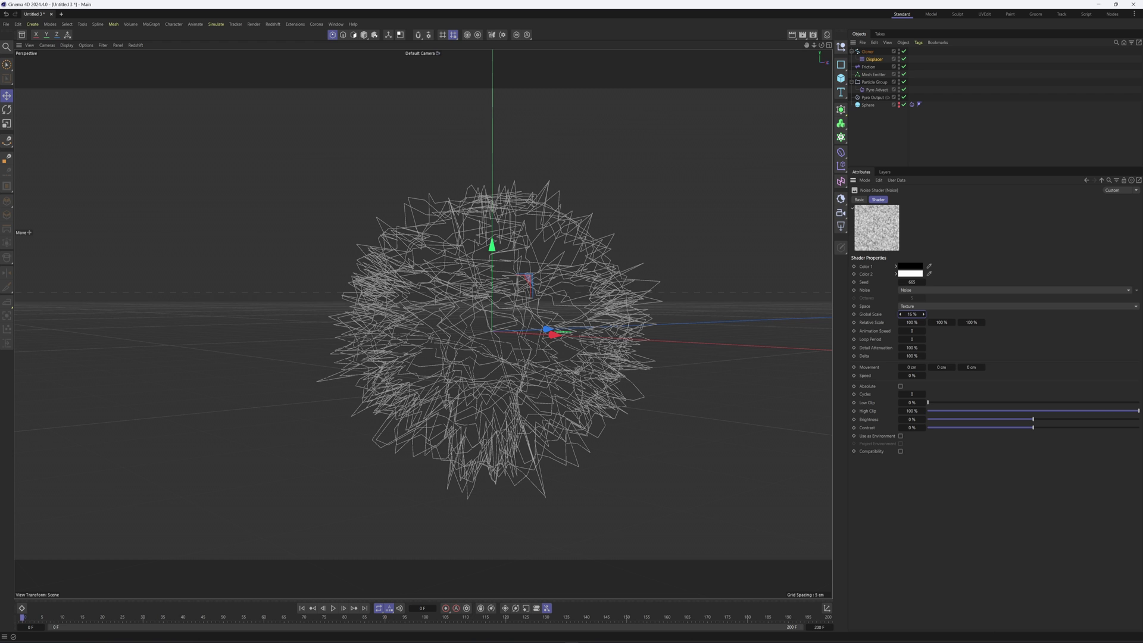
{"action": "left_click", "coordinate": [1087, 180]}
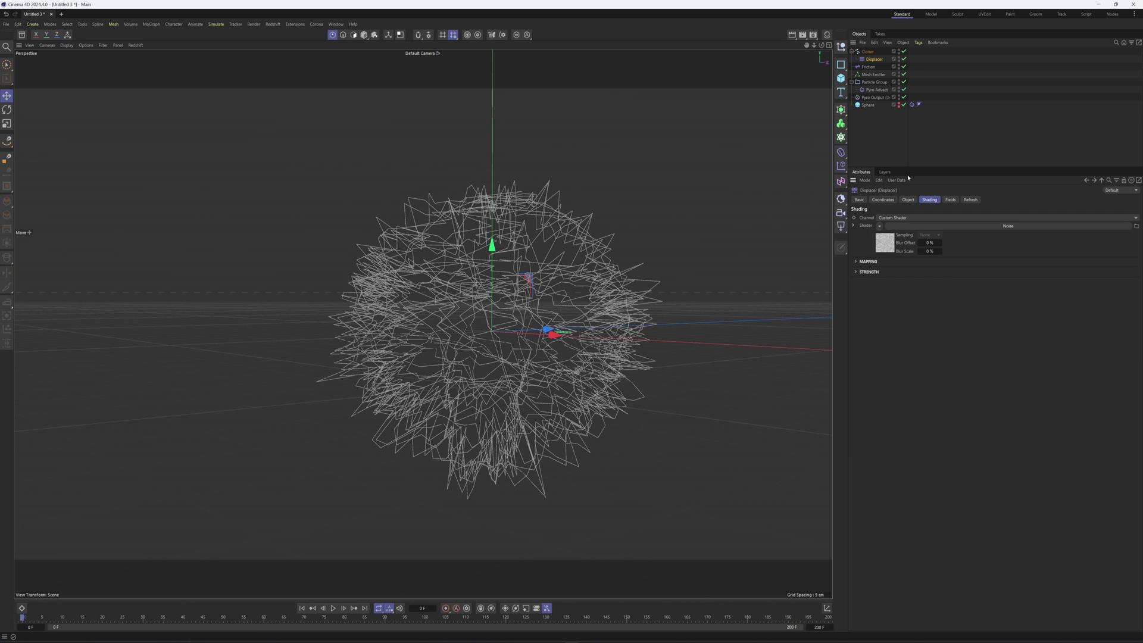
{"action": "left_click", "coordinate": [909, 200]}
{"action": "mouse_move", "coordinate": [891, 238]}
{"action": "left_mouse_down"}
{"action": "mouse_move", "coordinate": [912, 238]}
{"action": "mouse_move", "coordinate": [887, 238]}
{"action": "left_mouse_up"}
{"action": "left_click_drag", "start_coordinate": [536, 250], "coordinate": [531, 292], "text": "alt"}
{"action": "right_click_drag", "start_coordinate": [530, 293], "coordinate": [434, 328], "text": "alt"}
{"action": "left_click_drag", "start_coordinate": [433, 327], "coordinate": [547, 303], "text": "alt"}
Bake the displaced spline into a new object with Current State to Object
{"action": "left_click", "coordinate": [510, 262]}
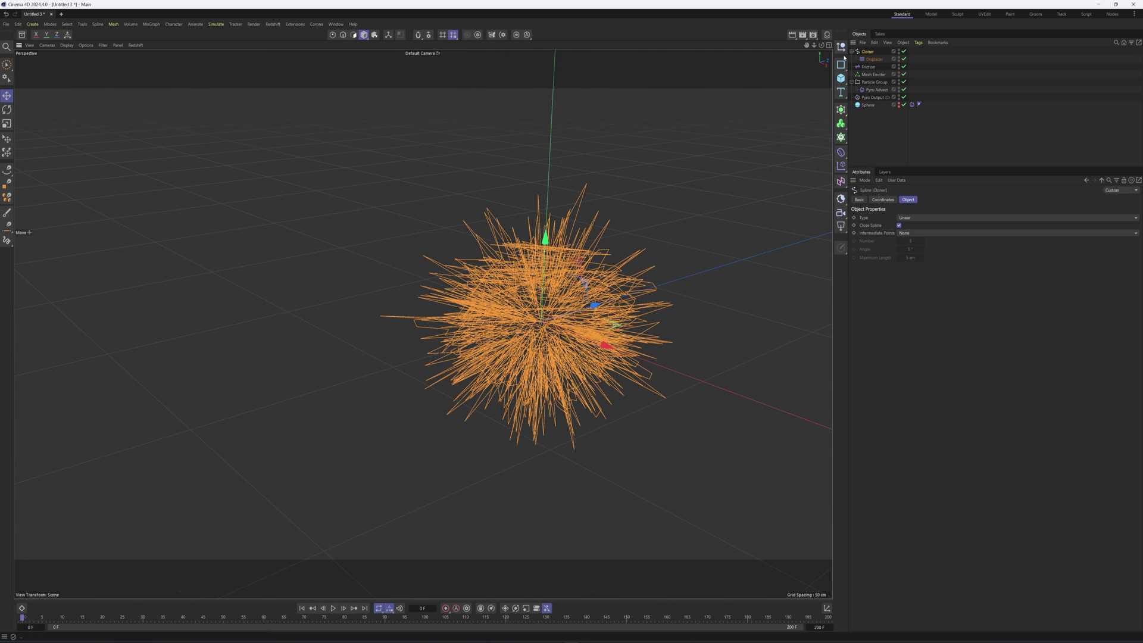
{"action": "right_click", "coordinate": [871, 52]}
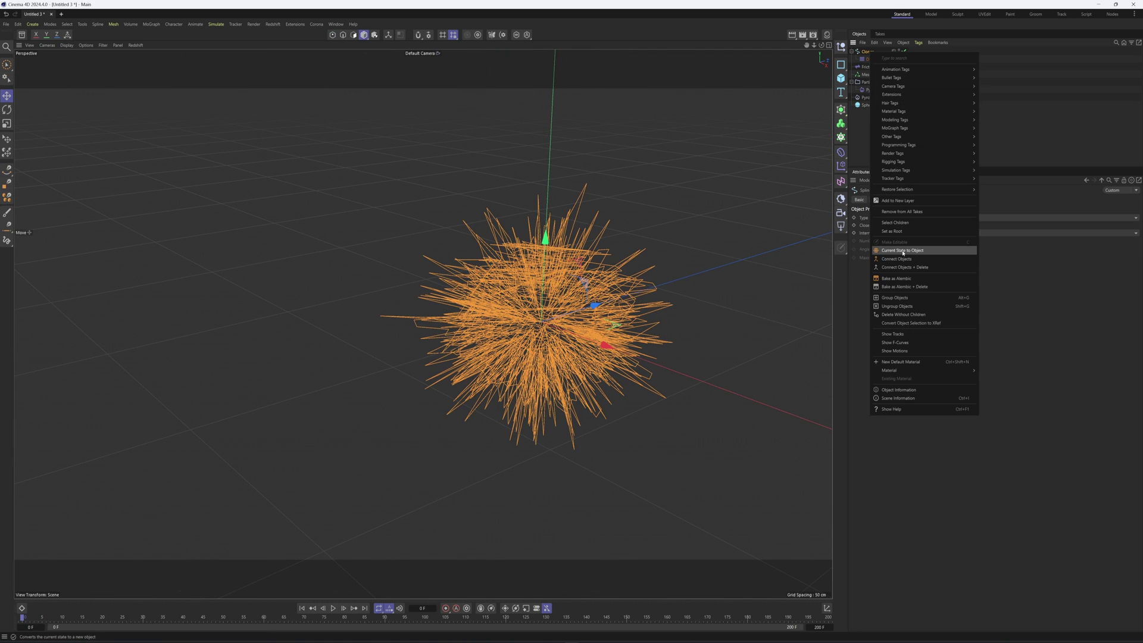
{"action": "left_click", "coordinate": [929, 251]}
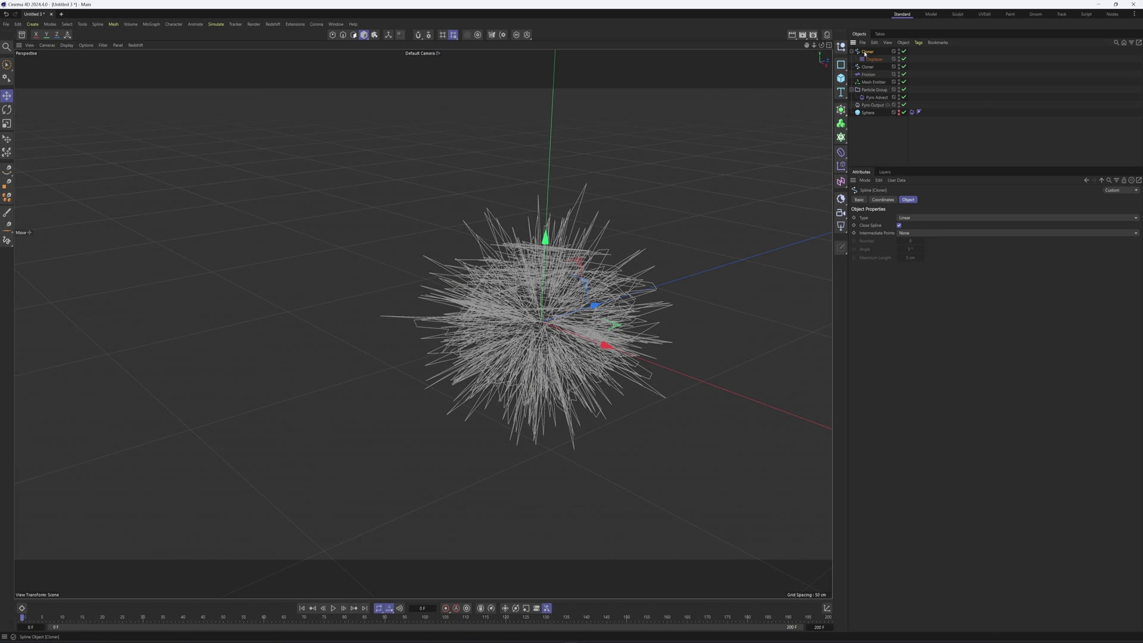
Move the baked spline copy aside along X and delete the original spline with its Displacer
{"action": "left_click", "coordinate": [868, 67]}
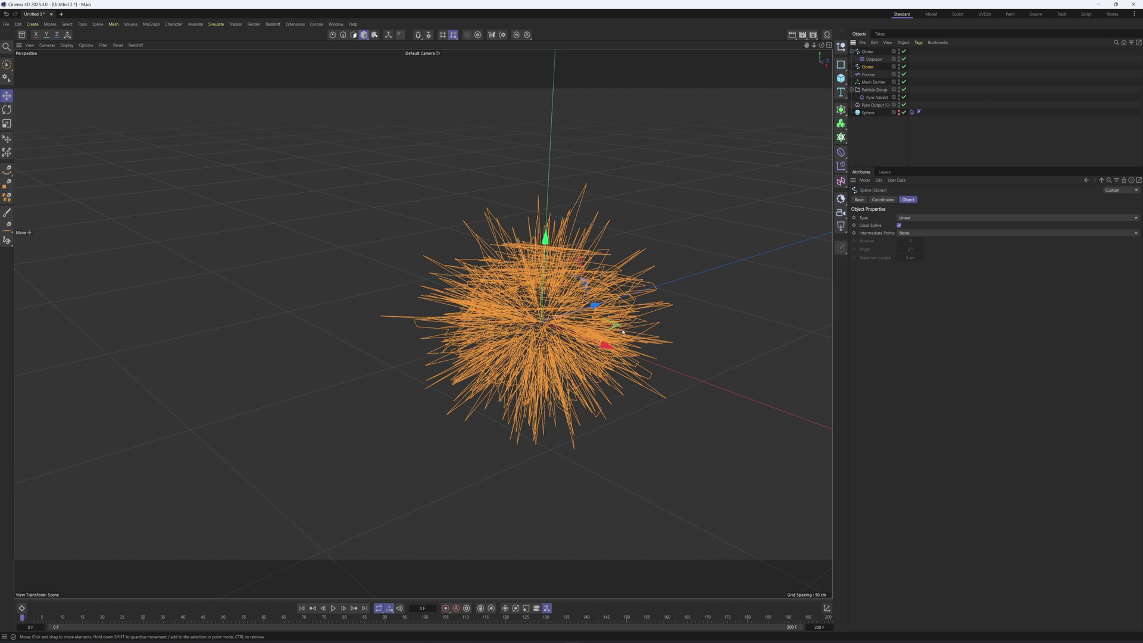
{"action": "left_click_drag", "start_coordinate": [605, 339], "coordinate": [490, 292]}
{"action": "left_click", "coordinate": [873, 52]}
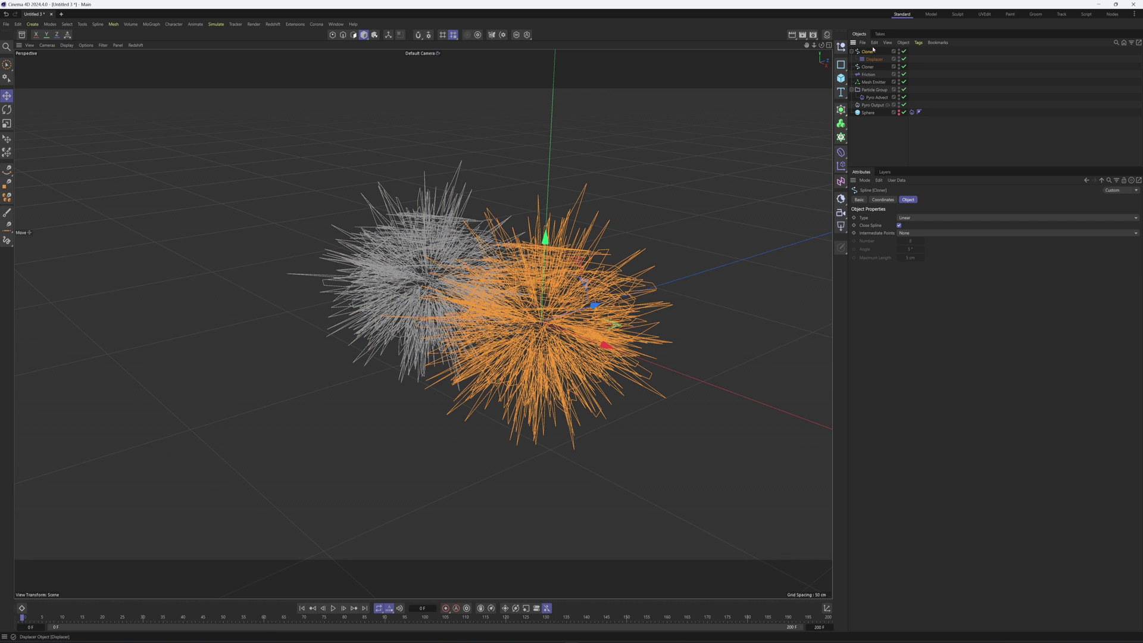
{"action": "key", "text": "Delete"}
Rename the baked spline Felt and set its X position to 0 cm
{"action": "left_click", "coordinate": [867, 52]}
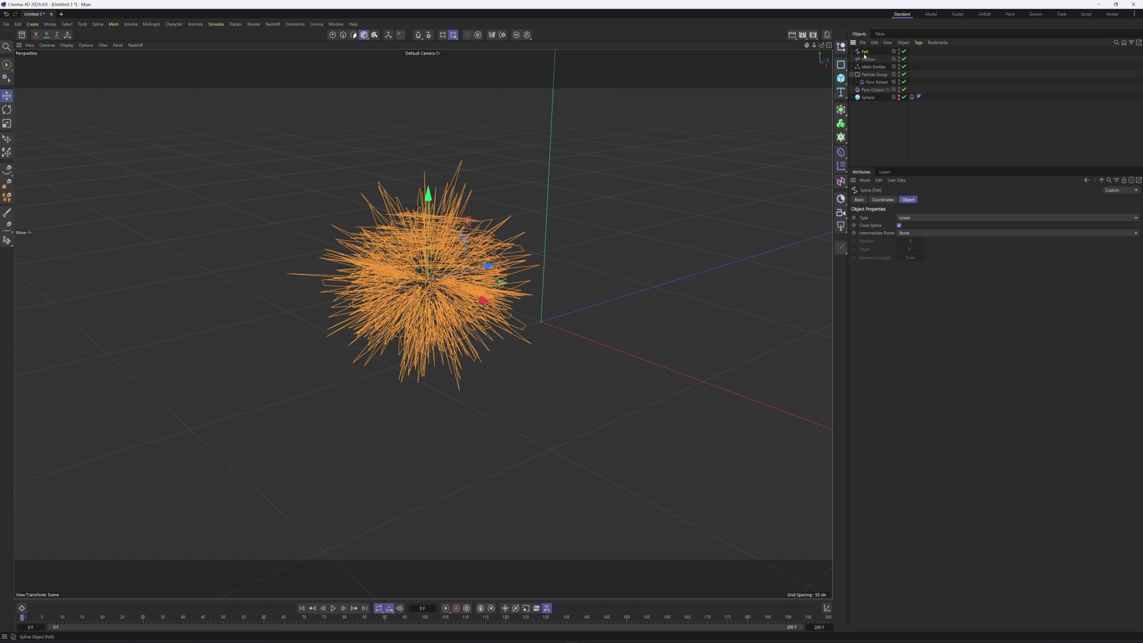
{"action": "left_click_drag", "start_coordinate": [506, 262], "coordinate": [539, 262], "text": "alt"}
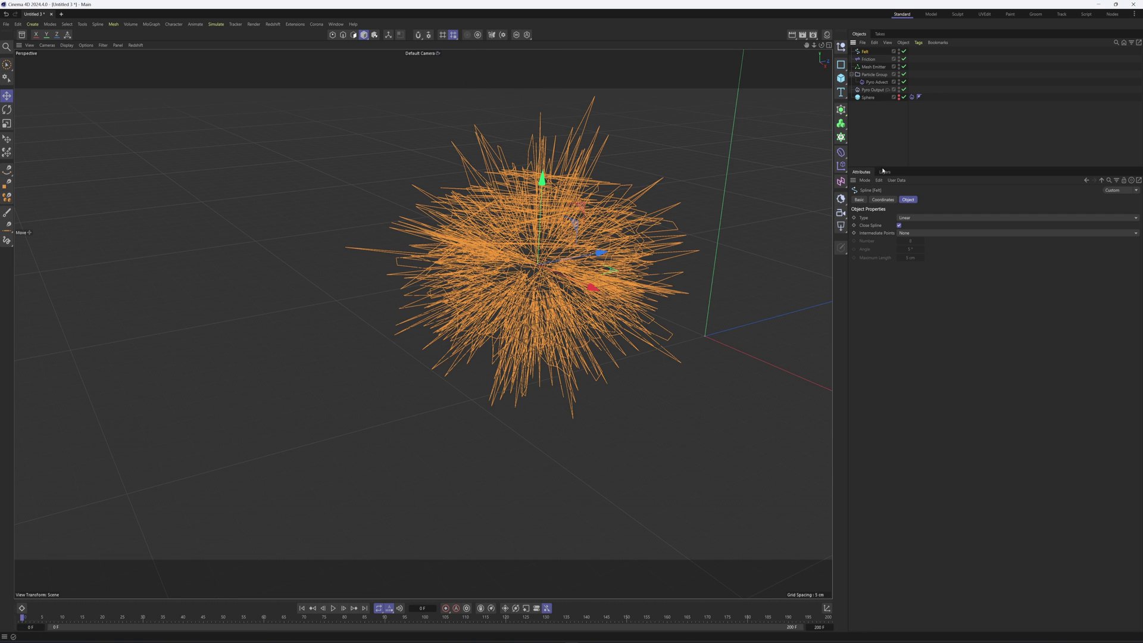
{"action": "left_click", "coordinate": [883, 200]}
{"action": "left_click", "coordinate": [885, 228]}
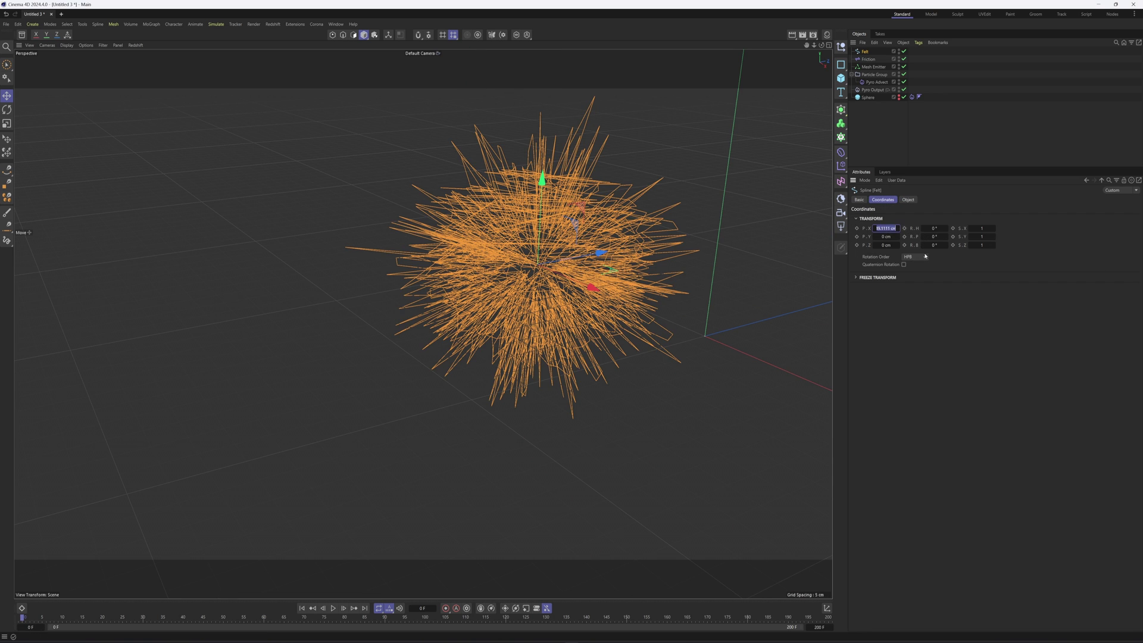
{"action": "type", "text": "0"}
{"action": "key", "text": "Return"}
{"action": "middle_click_drag", "start_coordinate": [811, 303], "coordinate": [680, 306], "text": "alt"}
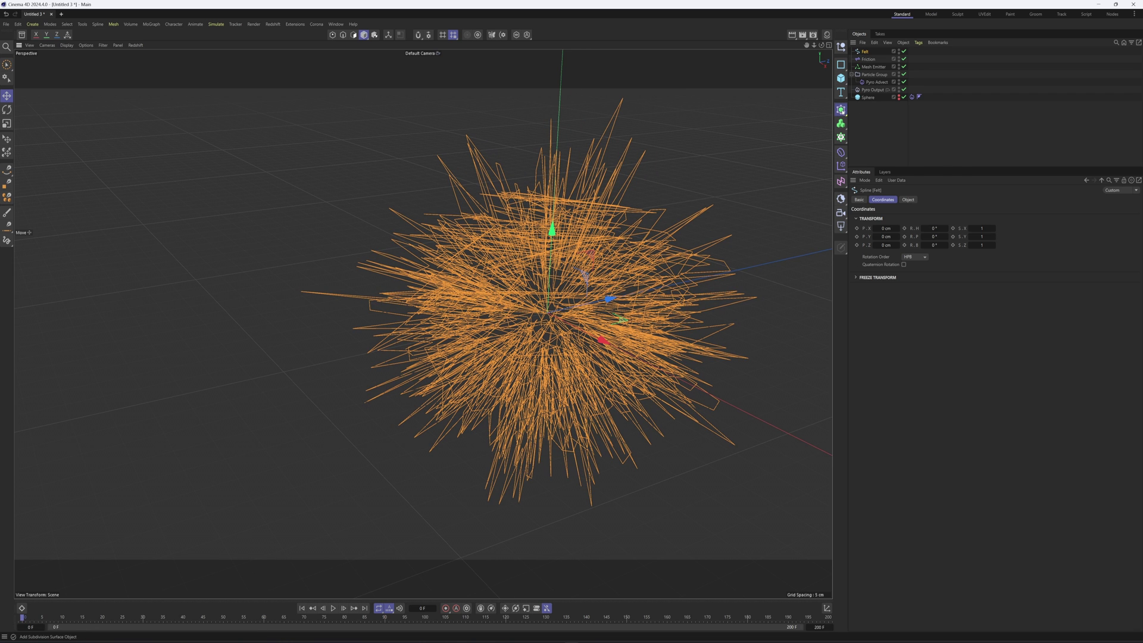
Add an Extrude generator with the Felt spline as its child and set its offset to 0.1 cm
{"action": "left_click", "coordinate": [841, 111]}
{"action": "left_click", "coordinate": [872, 141]}
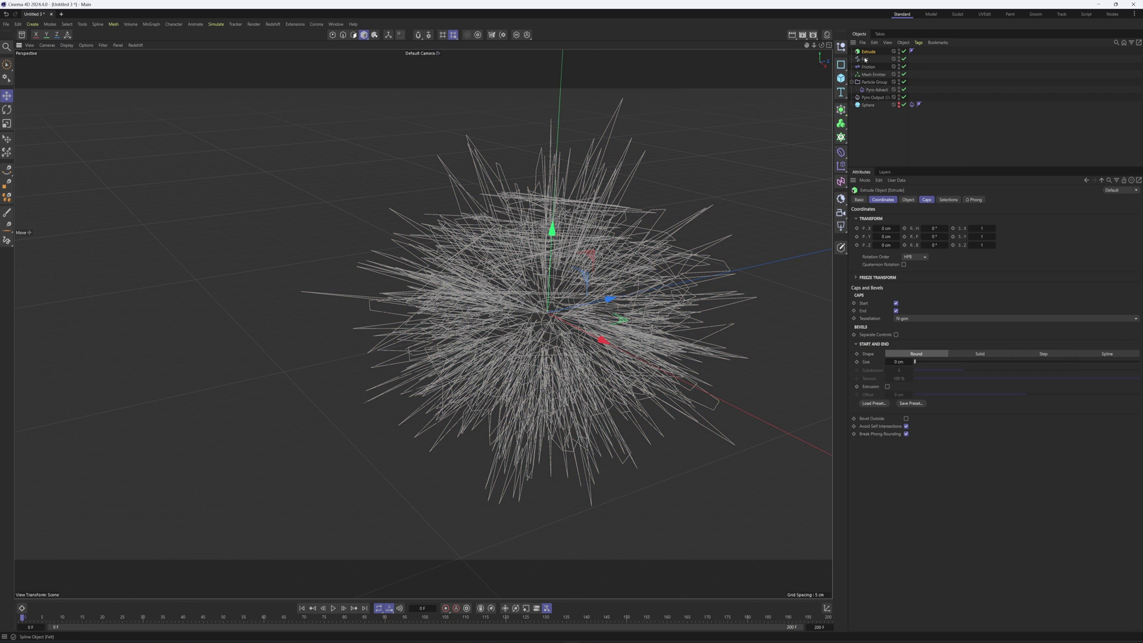
{"action": "left_click_drag", "start_coordinate": [872, 54], "coordinate": [870, 53]}
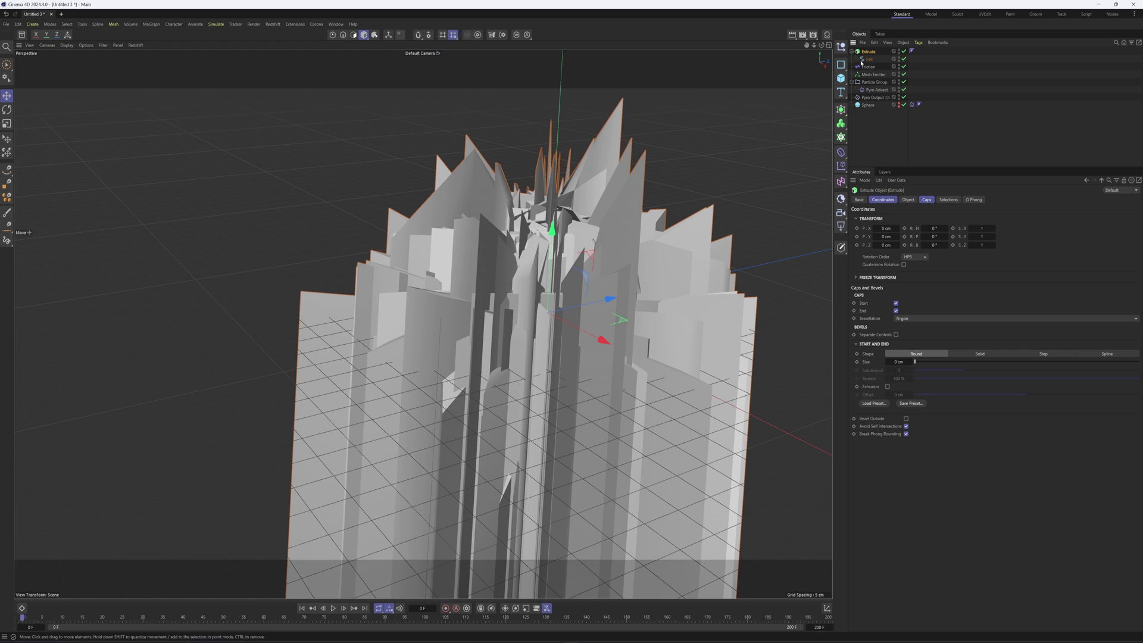
{"action": "left_click", "coordinate": [909, 199]}
{"action": "left_click", "coordinate": [909, 226]}
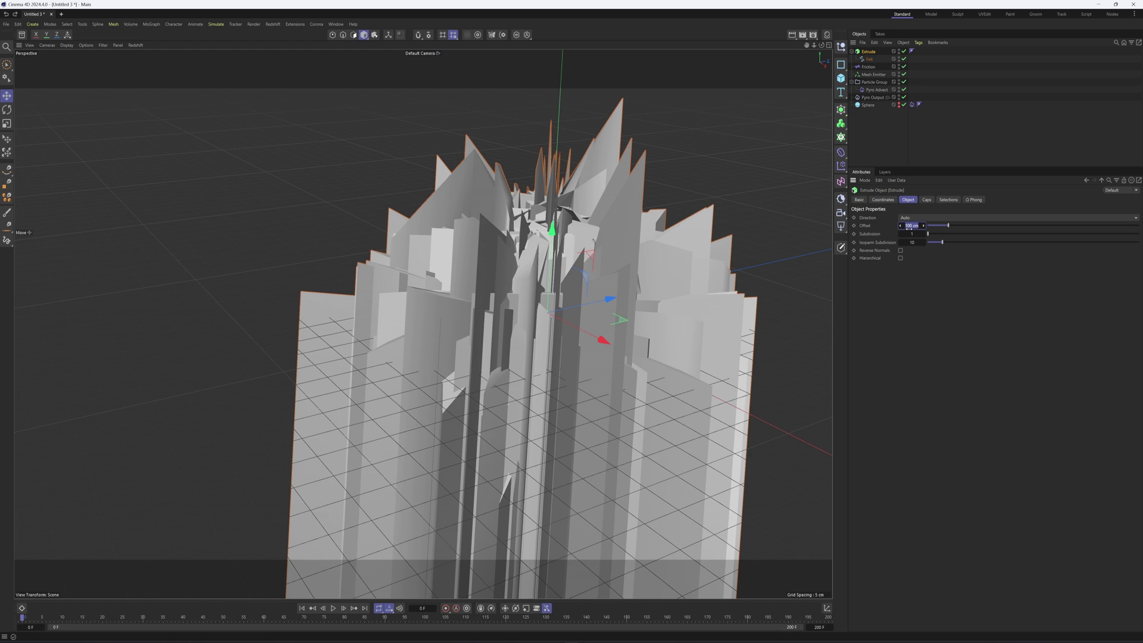
{"action": "type", "text": ".1"}
{"action": "key", "text": "Return"}
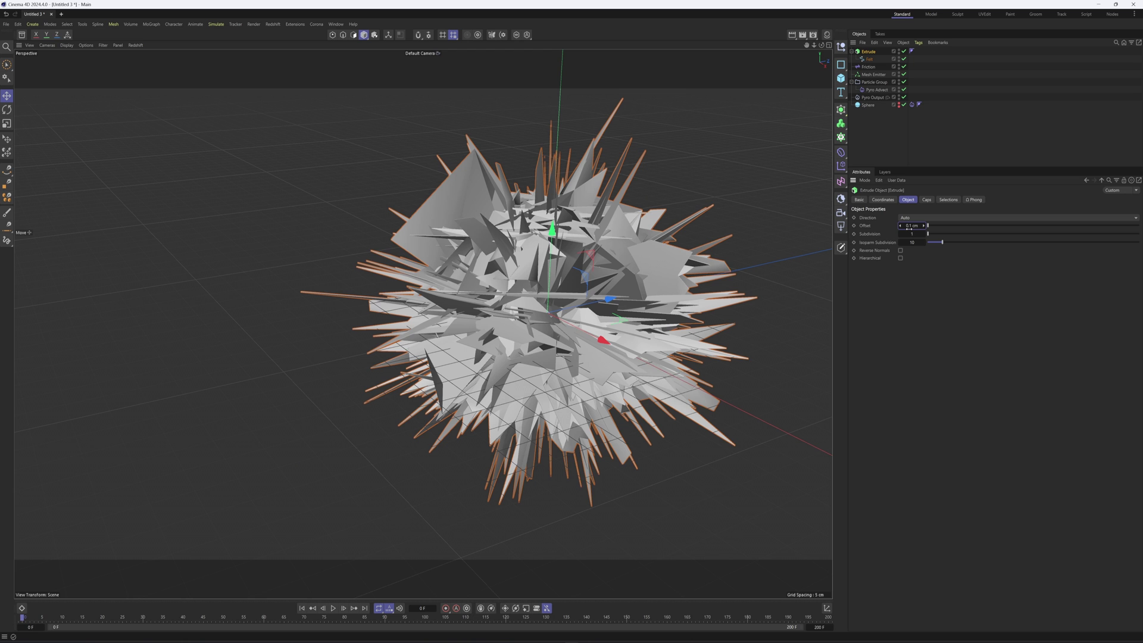
Disable the start and end caps of the Extrude
{"action": "left_click", "coordinate": [927, 200]}
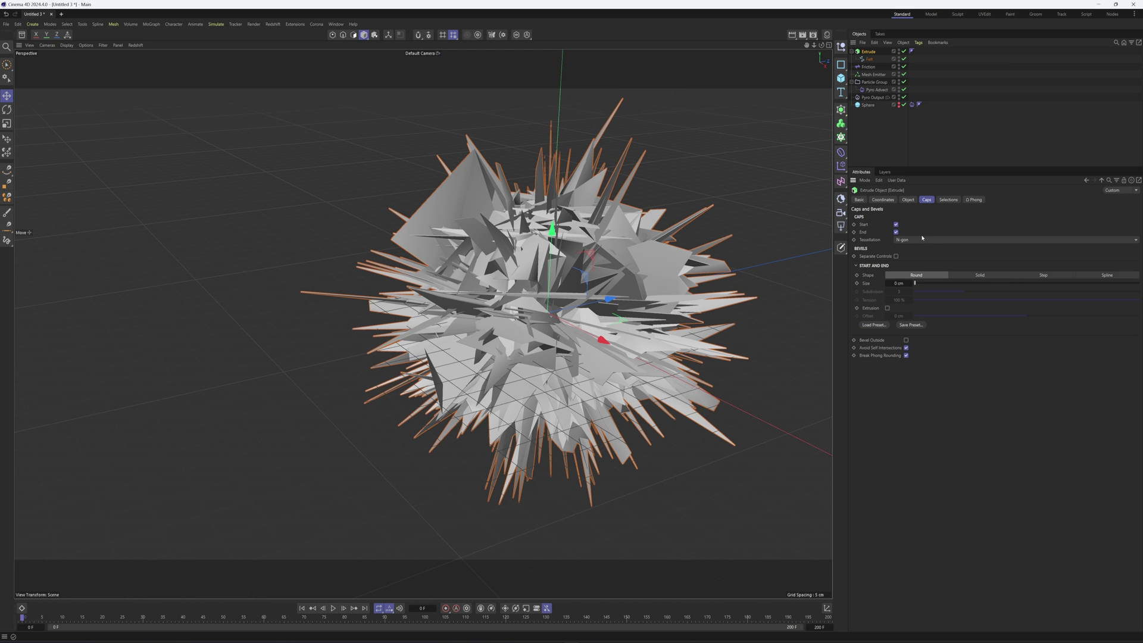
{"action": "left_click", "coordinate": [897, 224]}
{"action": "left_click", "coordinate": [896, 232]}
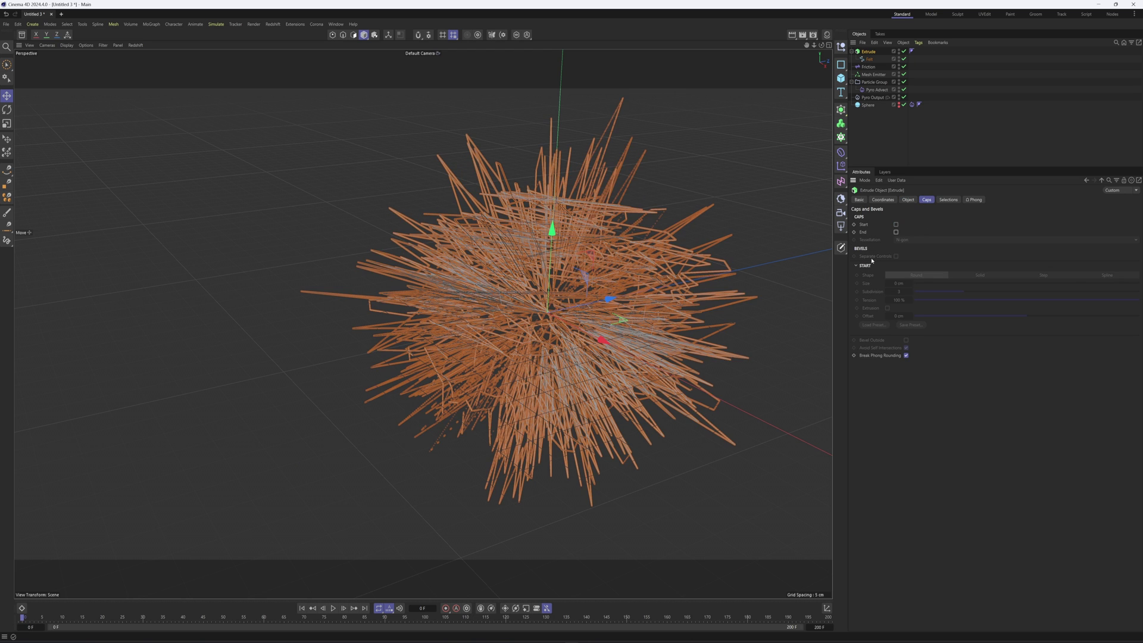
Merge the Extrude into one polygon object with Connect Objects + Delete and remove its leftover selection tags
{"action": "right_click", "coordinate": [866, 53]}
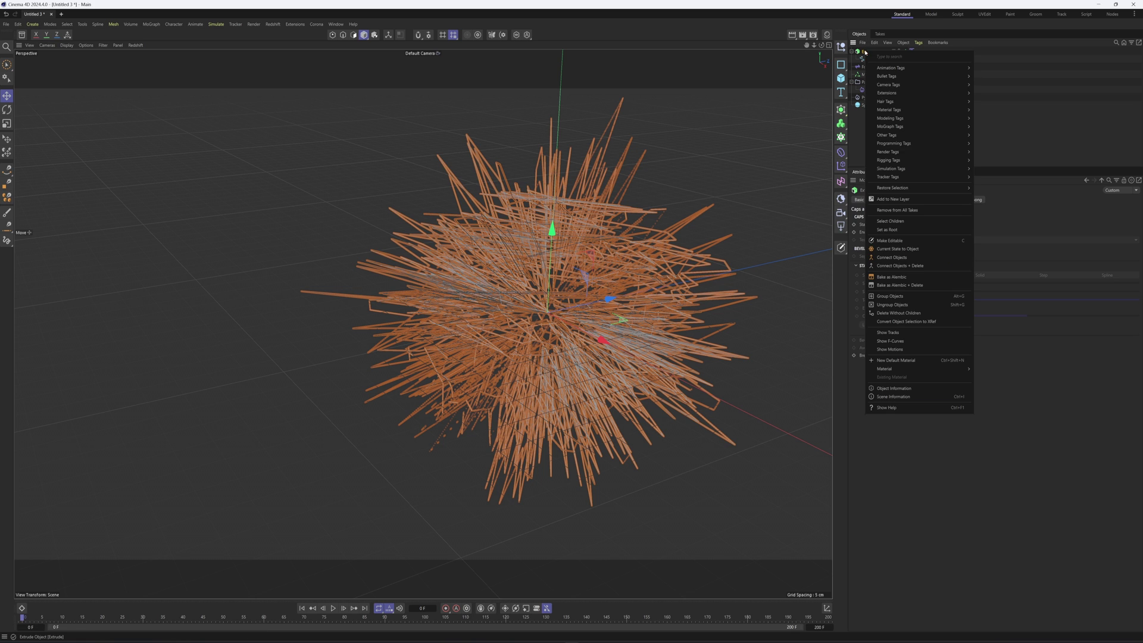
{"action": "left_click", "coordinate": [914, 266]}
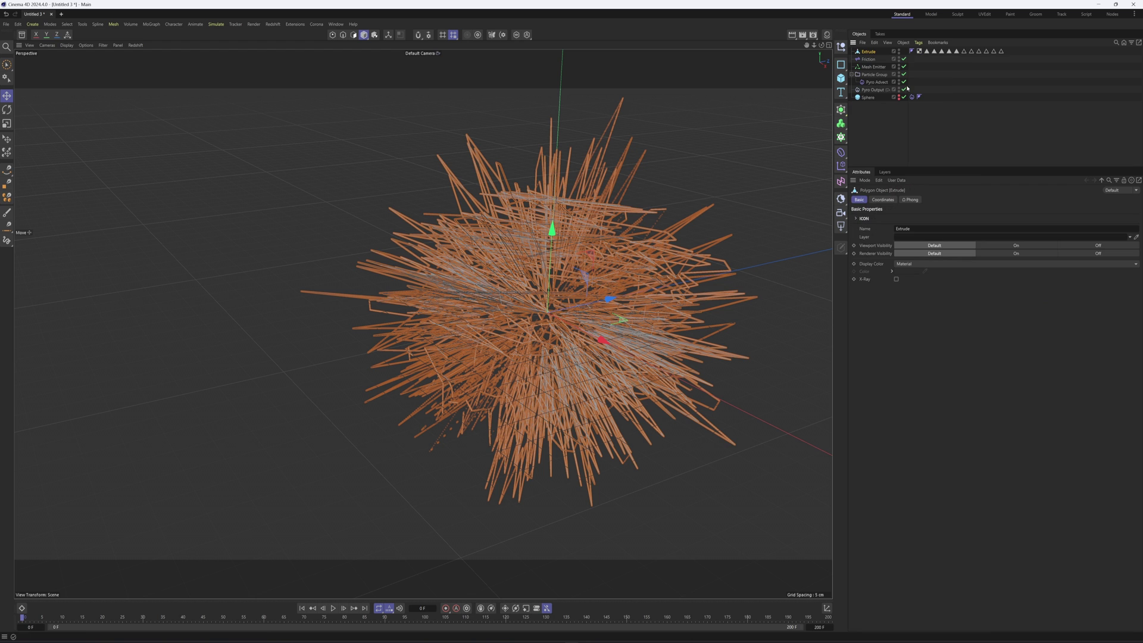
{"action": "key", "text": "Delete"}
{"action": "left_click", "coordinate": [654, 256]}
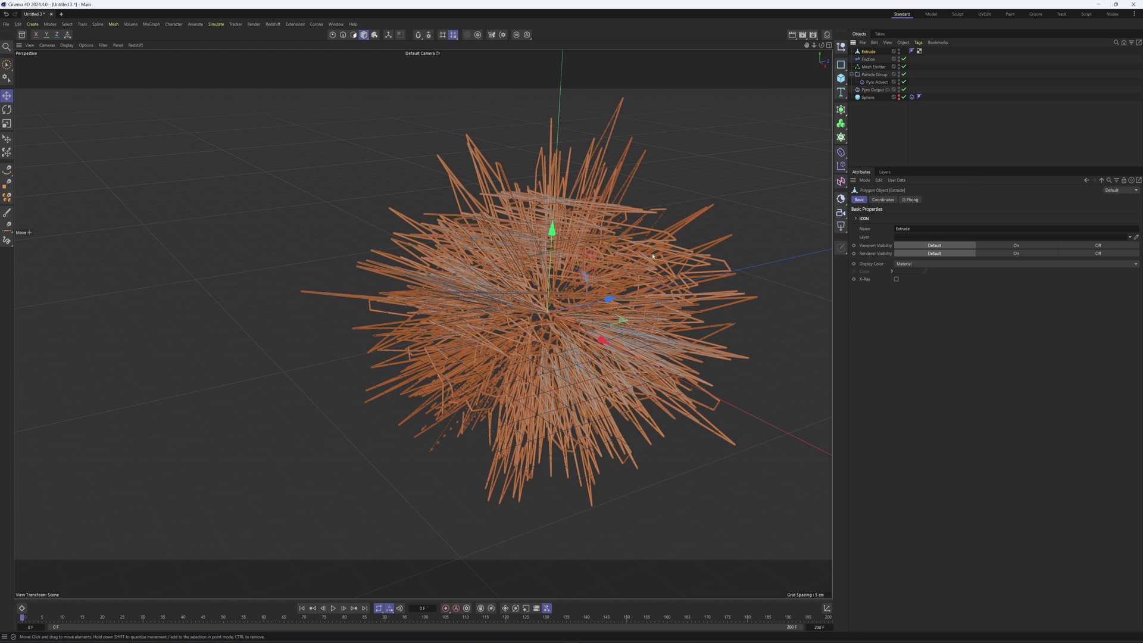
{"action": "left_click_drag", "start_coordinate": [551, 272], "coordinate": [603, 325], "text": "alt"}
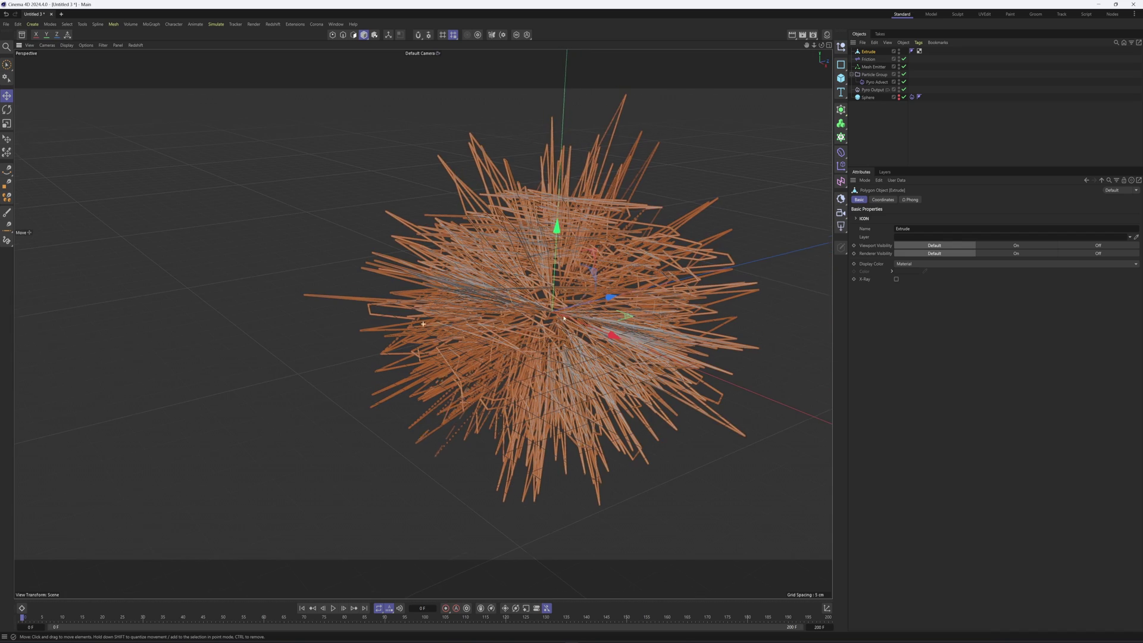
{"action": "middle_click_drag", "start_coordinate": [546, 349], "coordinate": [503, 303], "text": "alt"}
{"action": "left_click_drag", "start_coordinate": [503, 304], "coordinate": [498, 307], "text": "alt"}
Rename the merged polygon object Felt and check its spiky shape from several angles
{"action": "double_click", "coordinate": [871, 52]}
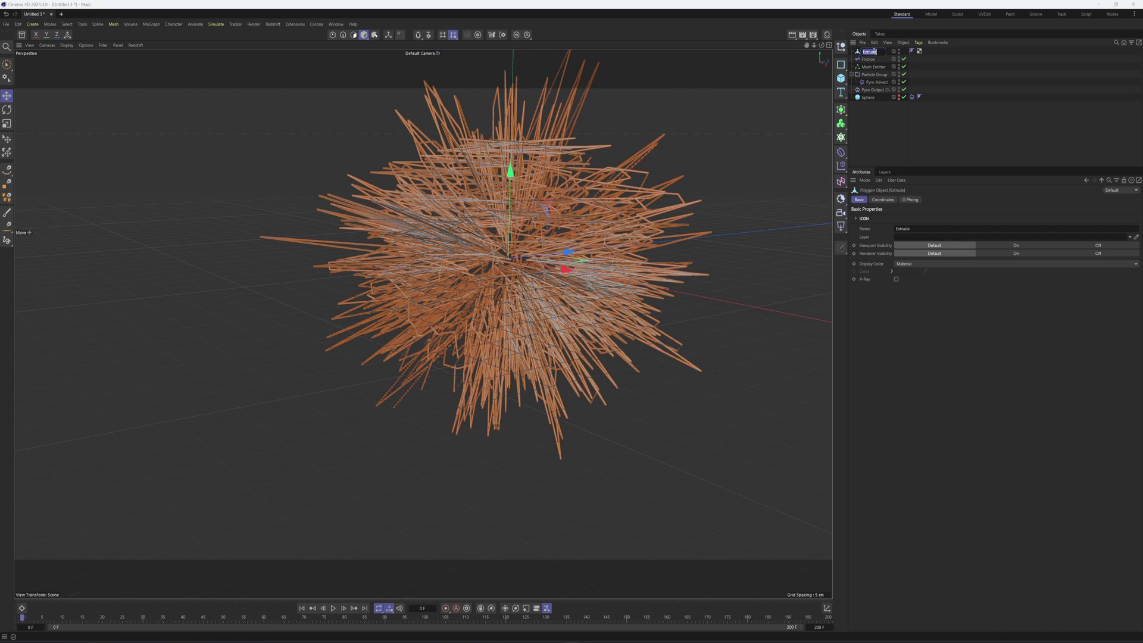
{"action": "type", "text": "Felt"}
{"action": "key", "text": "Return"}
{"action": "left_click_drag", "start_coordinate": [517, 260], "coordinate": [475, 272], "text": "alt"}
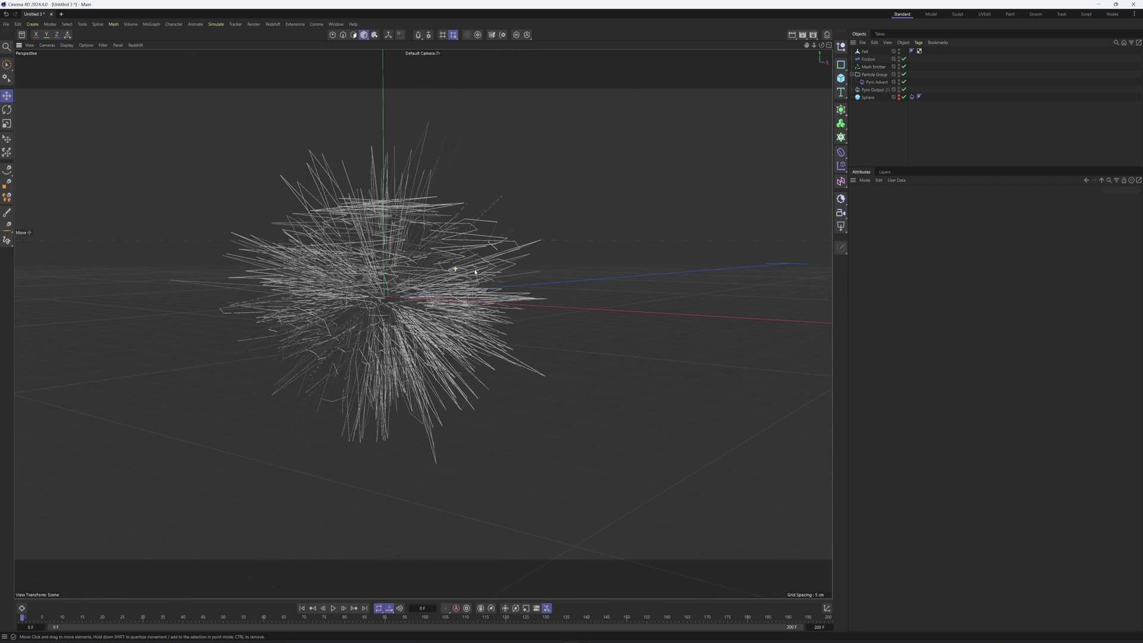
{"action": "middle_click_drag", "start_coordinate": [475, 272], "coordinate": [508, 273], "text": "alt"}
{"action": "left_click_drag", "start_coordinate": [393, 266], "coordinate": [676, 159], "text": "alt"}
Add a Cloner and make the Felt mesh its child
{"action": "left_click", "coordinate": [872, 75]}
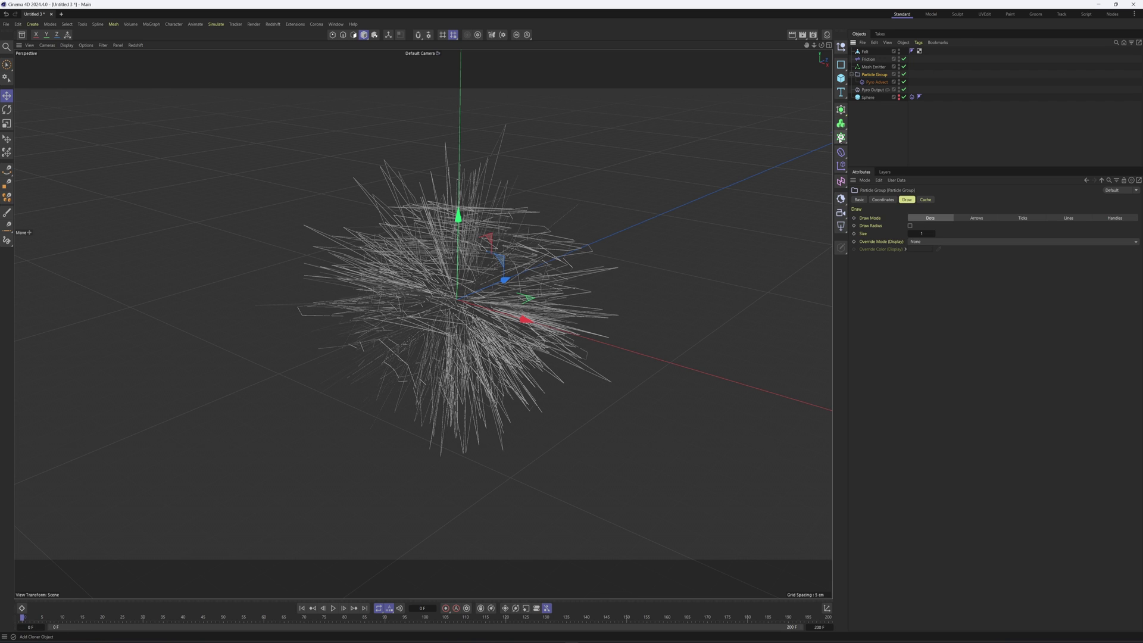
{"action": "left_click", "coordinate": [841, 137]}
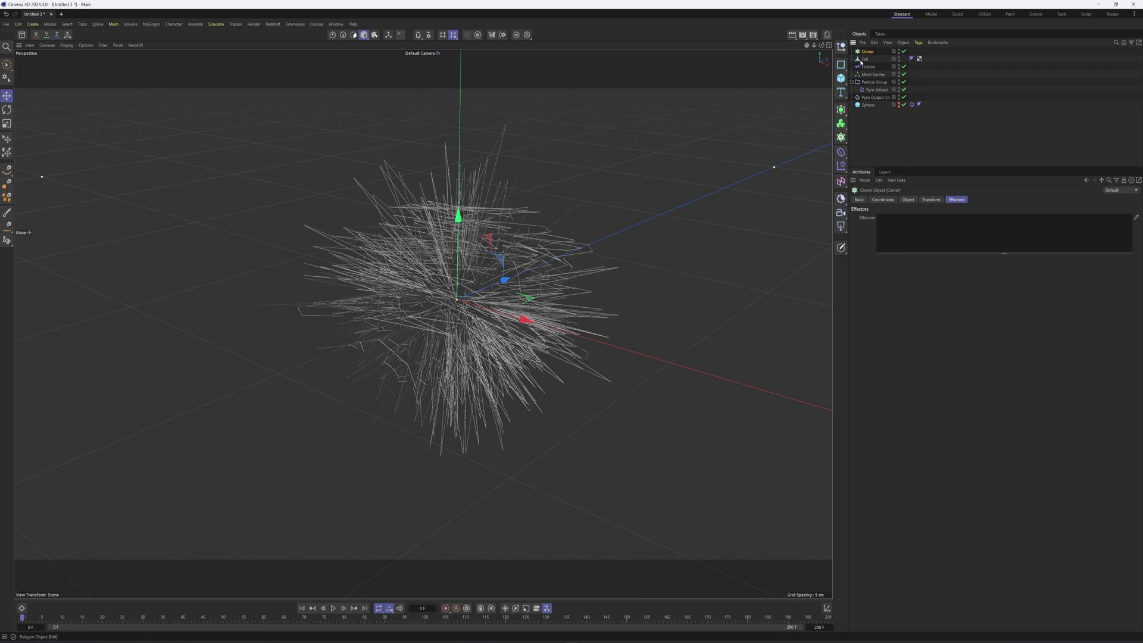
{"action": "left_click_drag", "start_coordinate": [870, 58], "coordinate": [869, 51]}
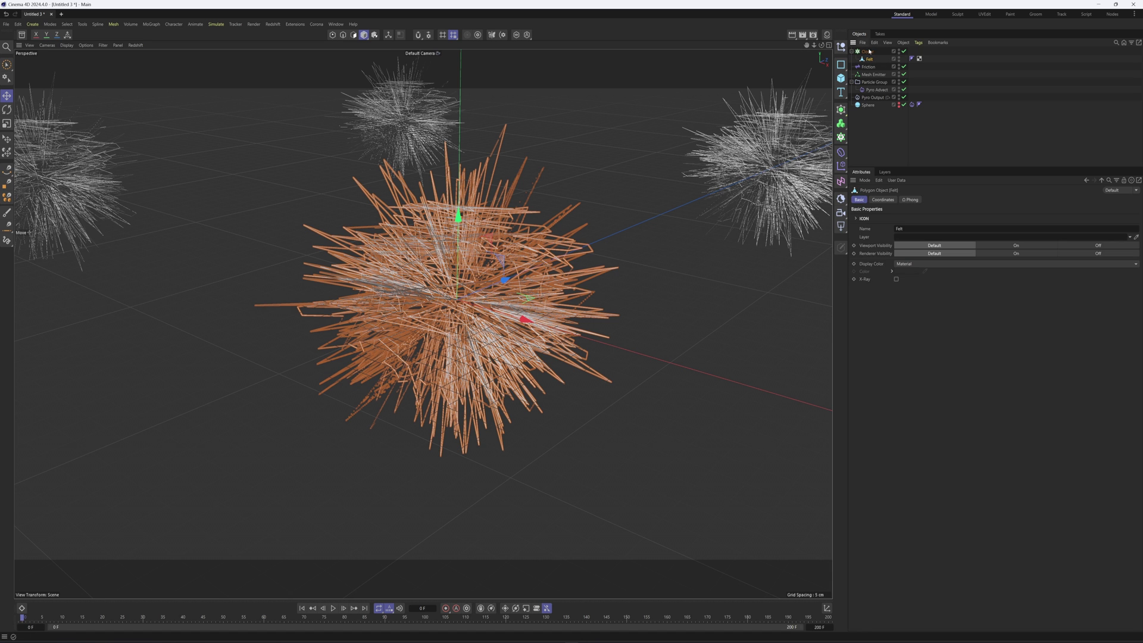
Set the Cloner to Object mode and assign the Particle Group as its distribution object
{"action": "left_click", "coordinate": [908, 199]}
{"action": "left_click", "coordinate": [908, 217]}
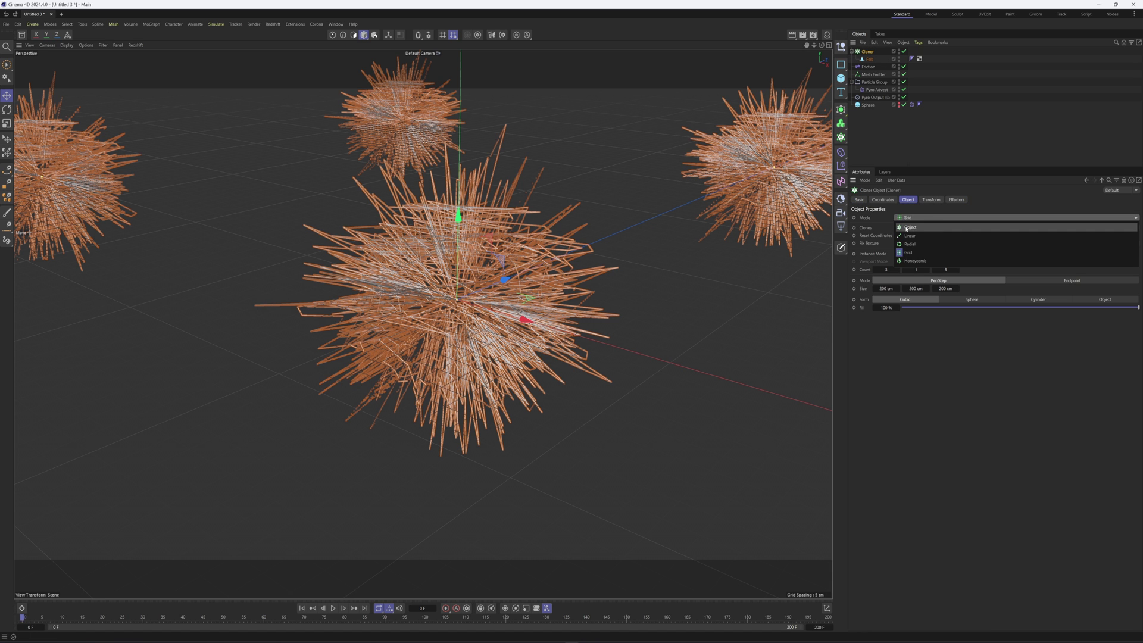
{"action": "left_click", "coordinate": [910, 228]}
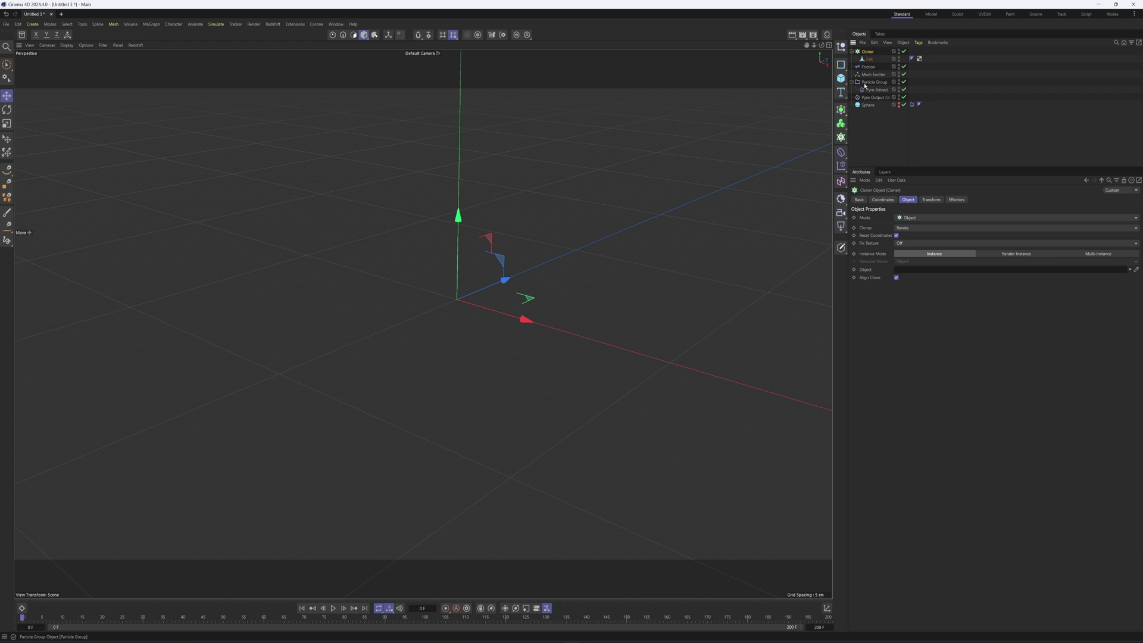
{"action": "left_click_drag", "start_coordinate": [916, 250], "coordinate": [920, 271]}
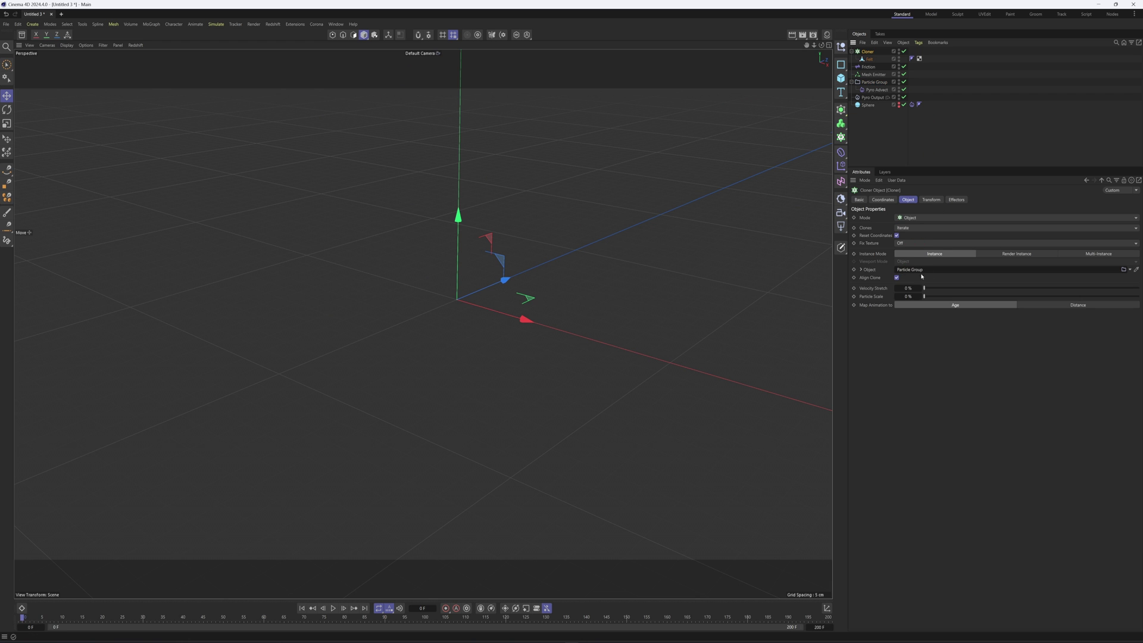
Play the first frames of the simulation to preview the felt clones on the particles
{"action": "scroll", "coordinate": [559, 248], "scroll_direction": "down", "scroll_amount": 5}
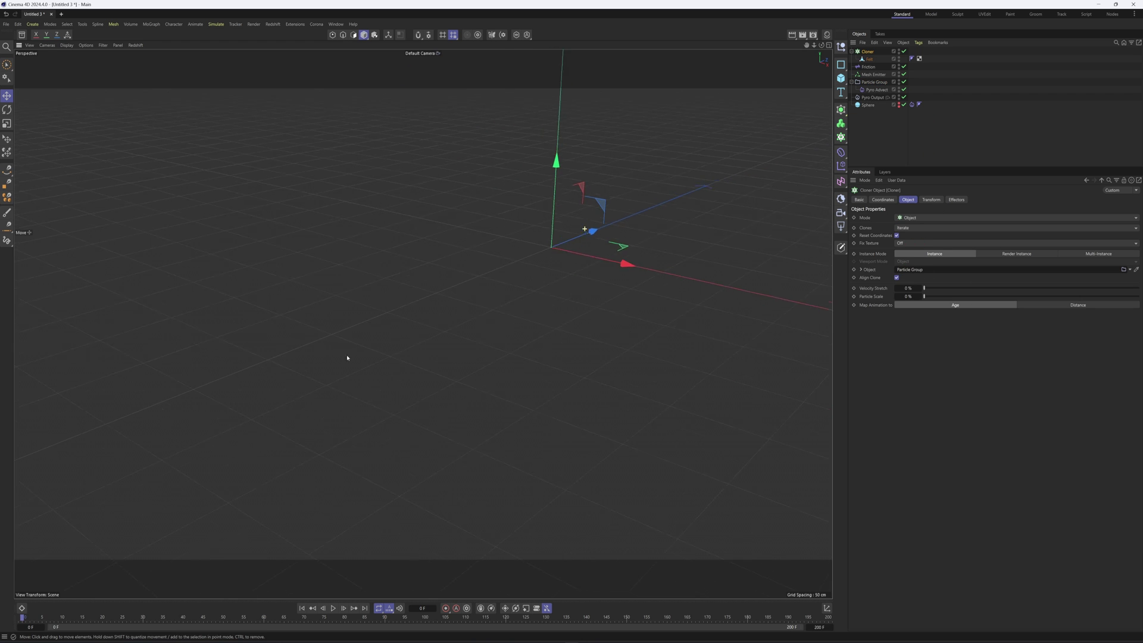
{"action": "left_click", "coordinate": [333, 608]}
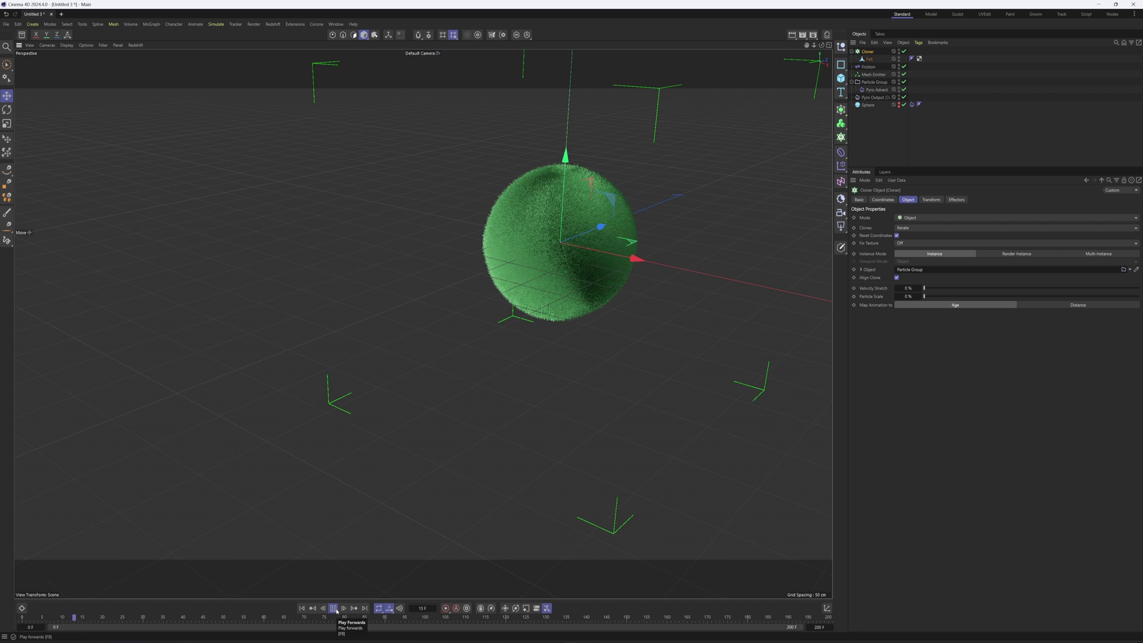
{"action": "left_click", "coordinate": [335, 608]}
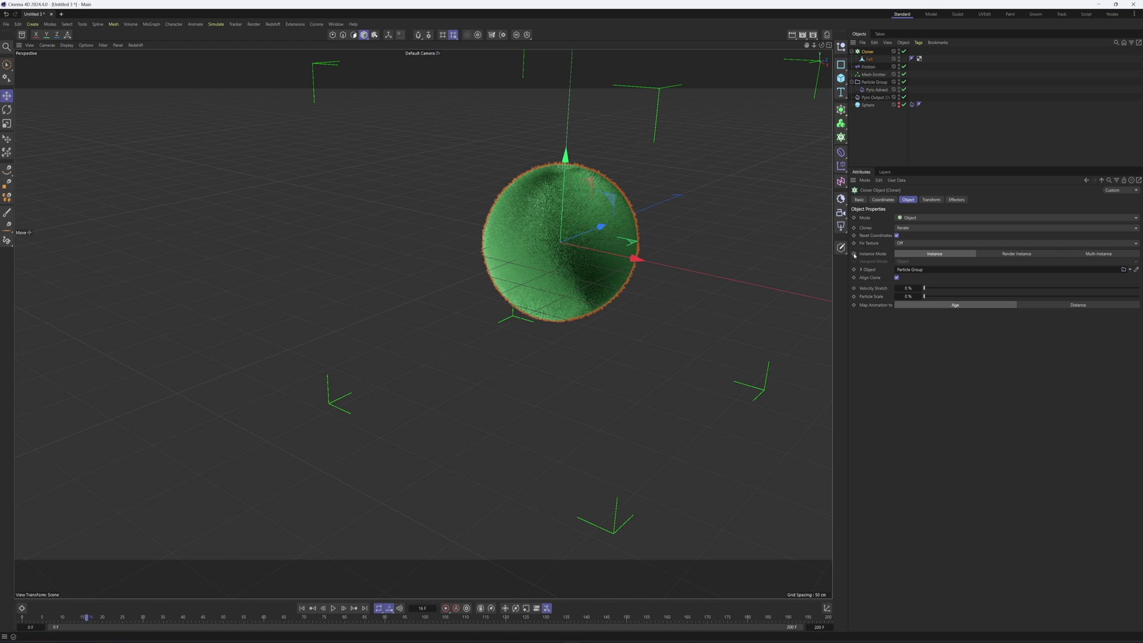
Switch the Cloner's instance mode to Multi-Instance and return the animation to its first frame
{"action": "left_click", "coordinate": [1046, 256]}
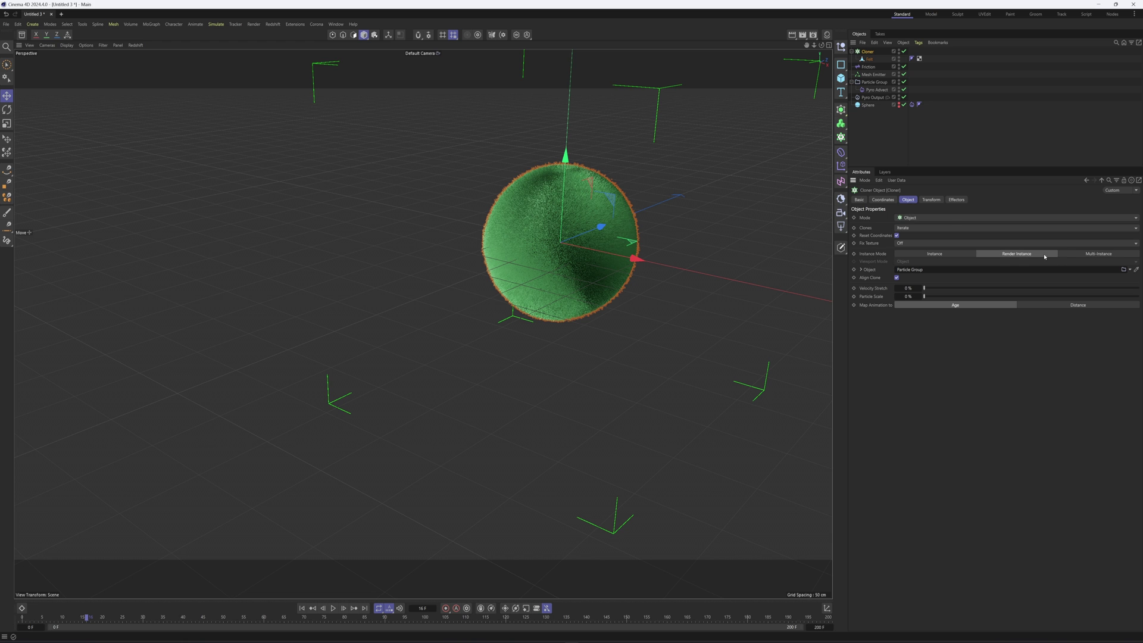
{"action": "left_click", "coordinate": [1097, 255]}
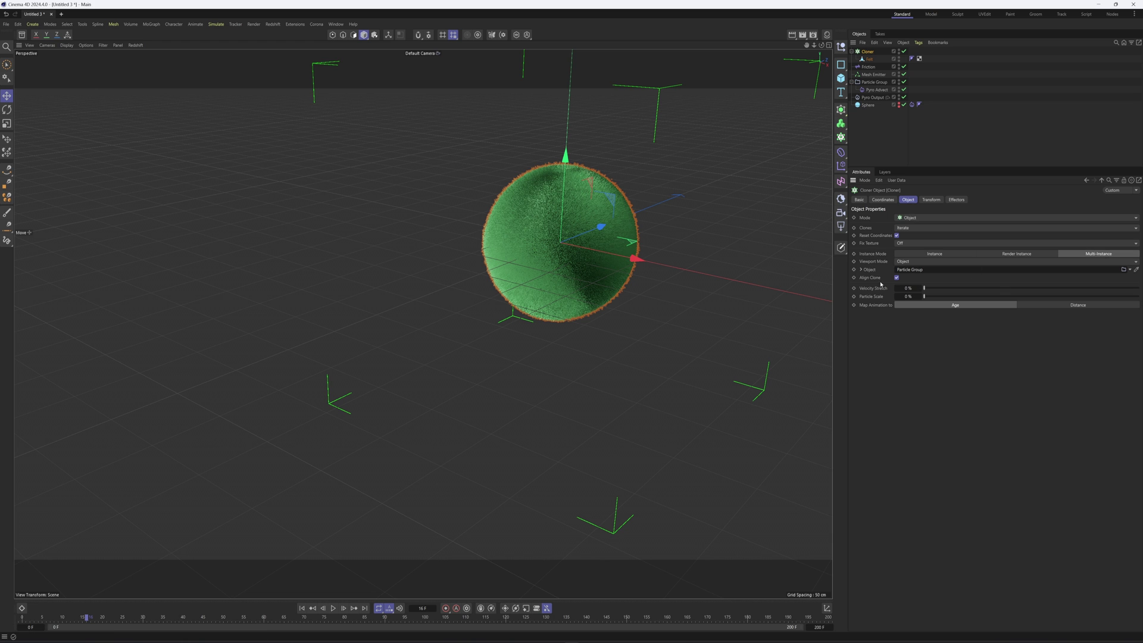
{"action": "middle_click_drag", "start_coordinate": [528, 366], "coordinate": [494, 394], "text": "alt"}
{"action": "left_click", "coordinate": [313, 608]}
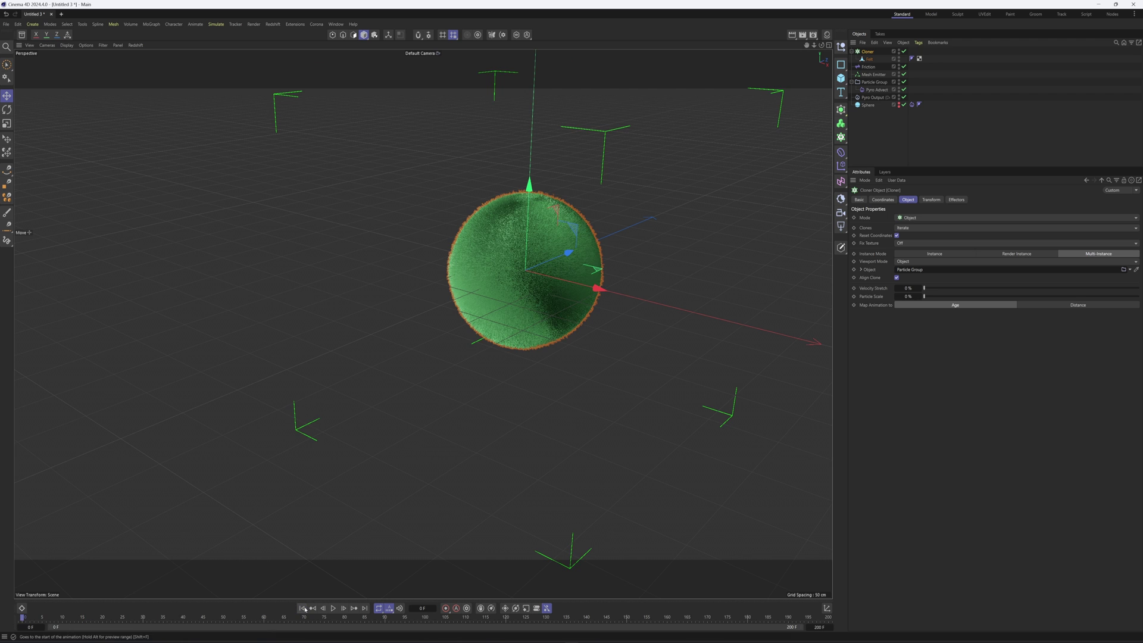
Play the simulation with the multi-instanced felt clones and stop it at about frame 66
{"action": "left_click", "coordinate": [333, 608]}
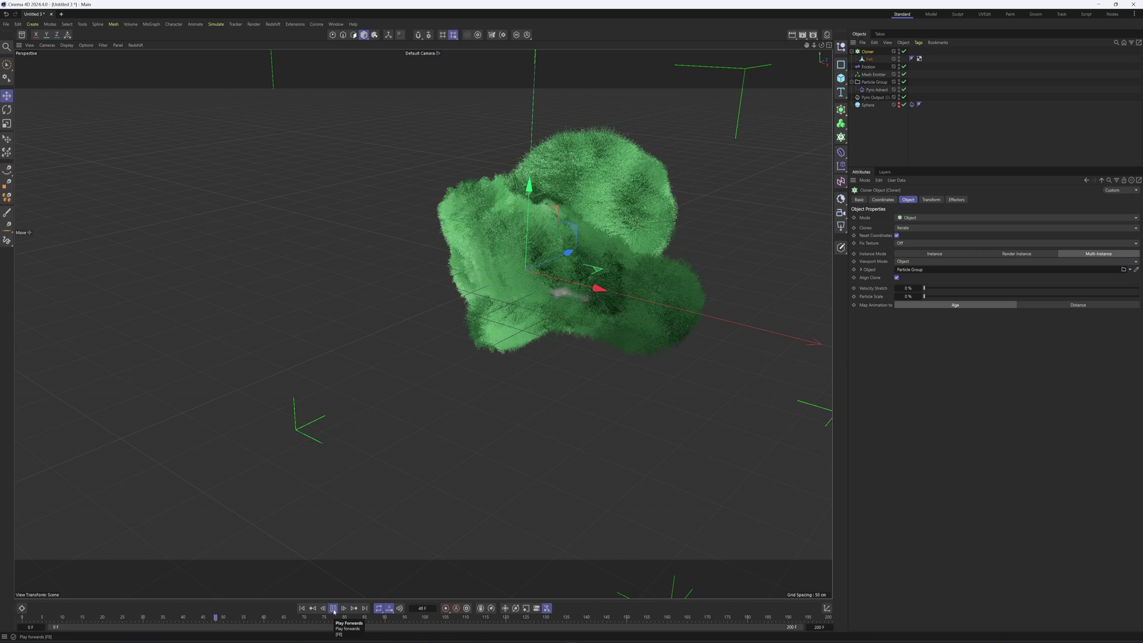
{"action": "middle_click_drag", "start_coordinate": [434, 238], "coordinate": [319, 292], "text": "alt"}
{"action": "middle_click_drag", "start_coordinate": [480, 347], "coordinate": [338, 399], "text": "alt"}
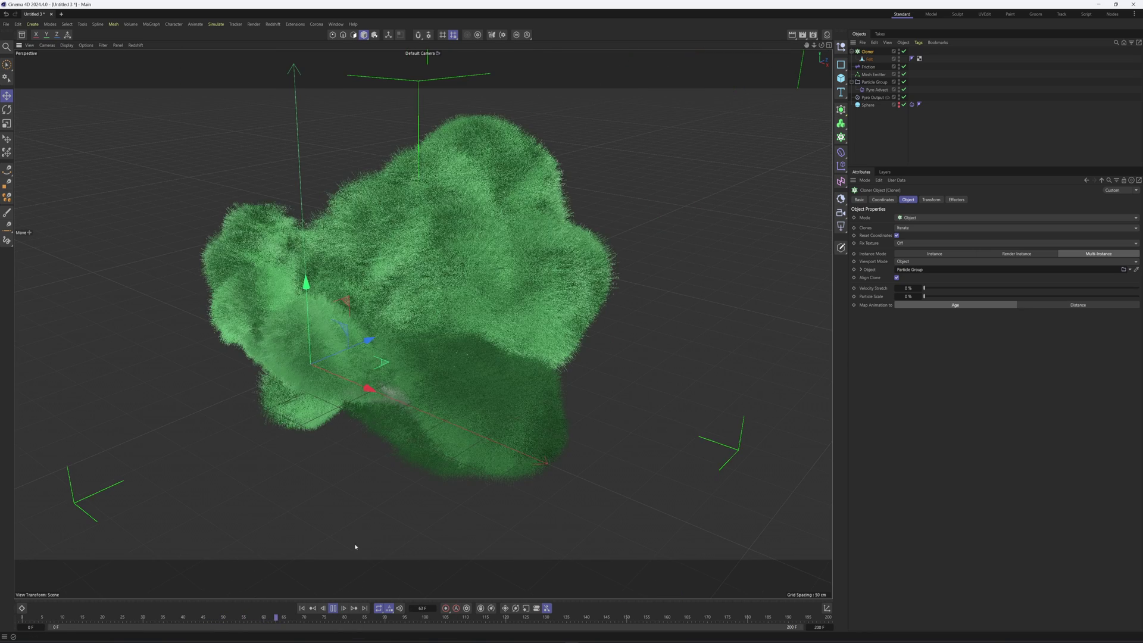
{"action": "left_click", "coordinate": [333, 608]}
{"action": "left_click_drag", "start_coordinate": [418, 197], "coordinate": [378, 188], "text": "alt"}
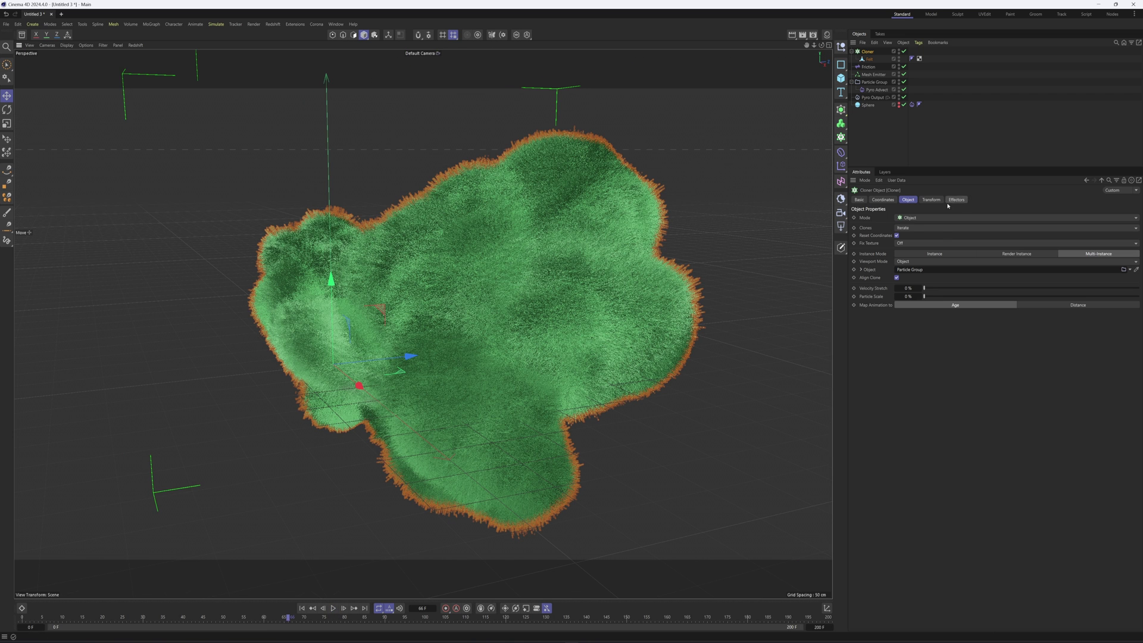
Set the Cloner's transform scale to 0.2 on X, Y and Z
{"action": "left_click", "coordinate": [932, 200]}
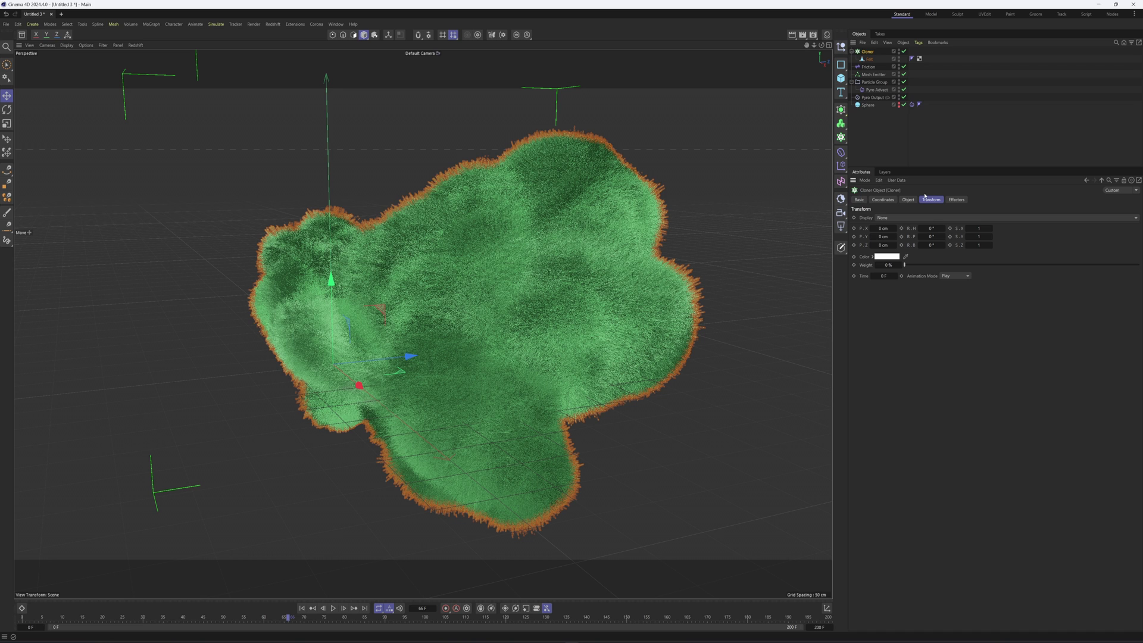
{"action": "left_click", "coordinate": [979, 229]}
{"action": "type", "text": ".2"}
{"action": "key", "text": "Tab"}
{"action": "type", "text": ".2"}
{"action": "key", "text": "Tab"}
{"action": "type", "text": ".2"}
{"action": "key", "text": "Return"}
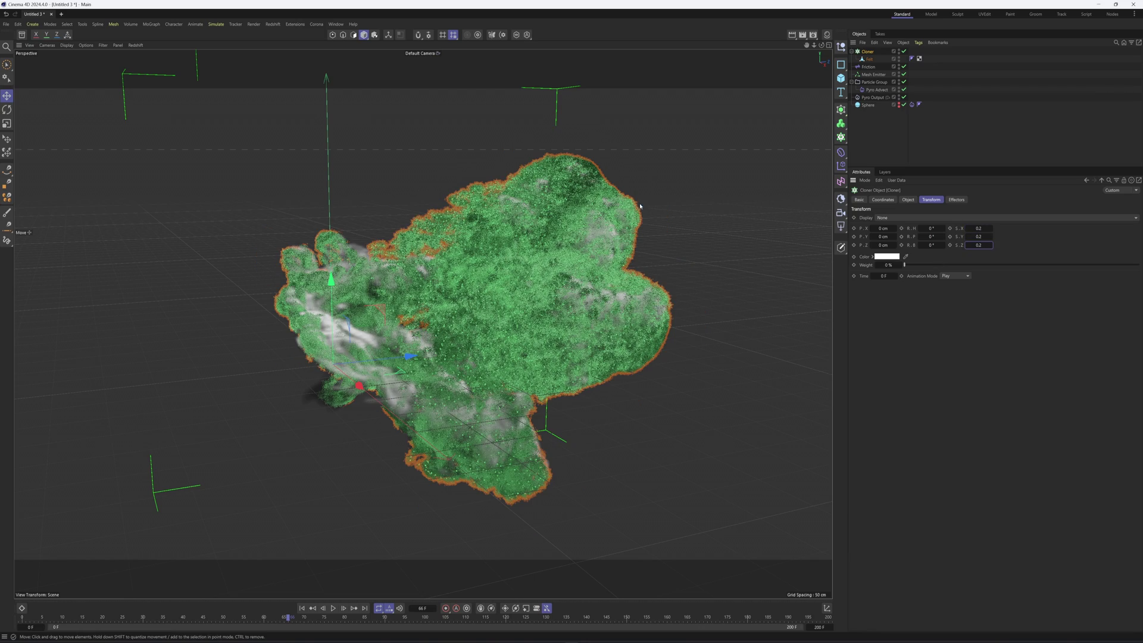
Inspect the smaller felt clones up close and hide the Cloner in the viewport
{"action": "scroll", "coordinate": [641, 199], "scroll_direction": "up", "scroll_amount": 8}
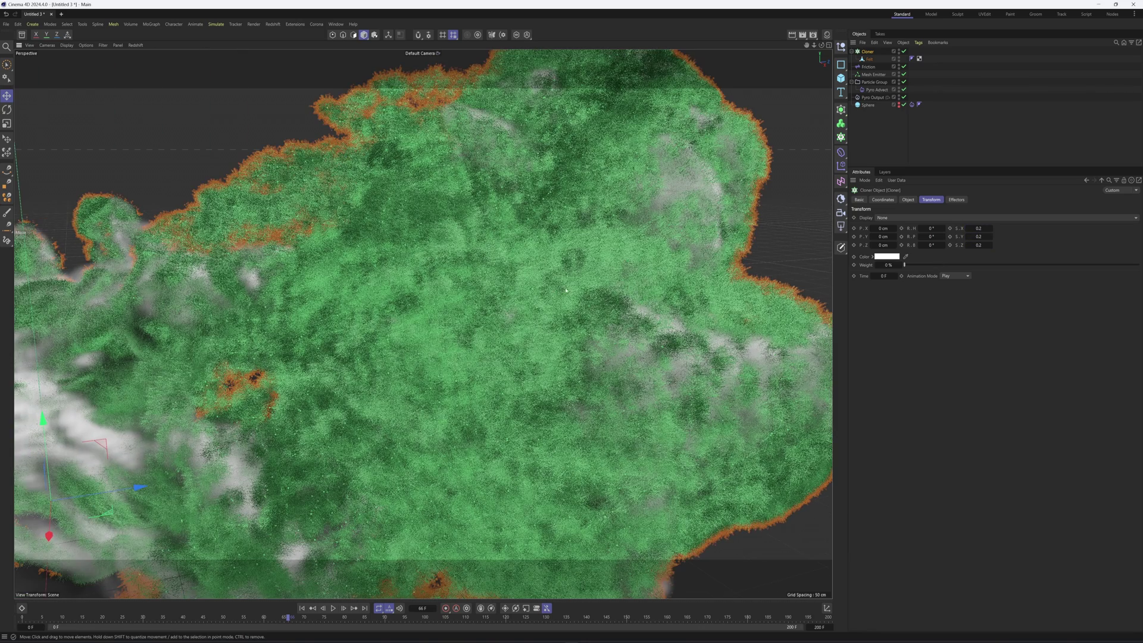
{"action": "scroll", "coordinate": [555, 289], "scroll_direction": "up", "scroll_amount": 2}
{"action": "scroll", "coordinate": [645, 264], "scroll_direction": "down", "scroll_amount": 8}
{"action": "left_click", "coordinate": [770, 149]}
{"action": "left_click", "coordinate": [876, 53]}
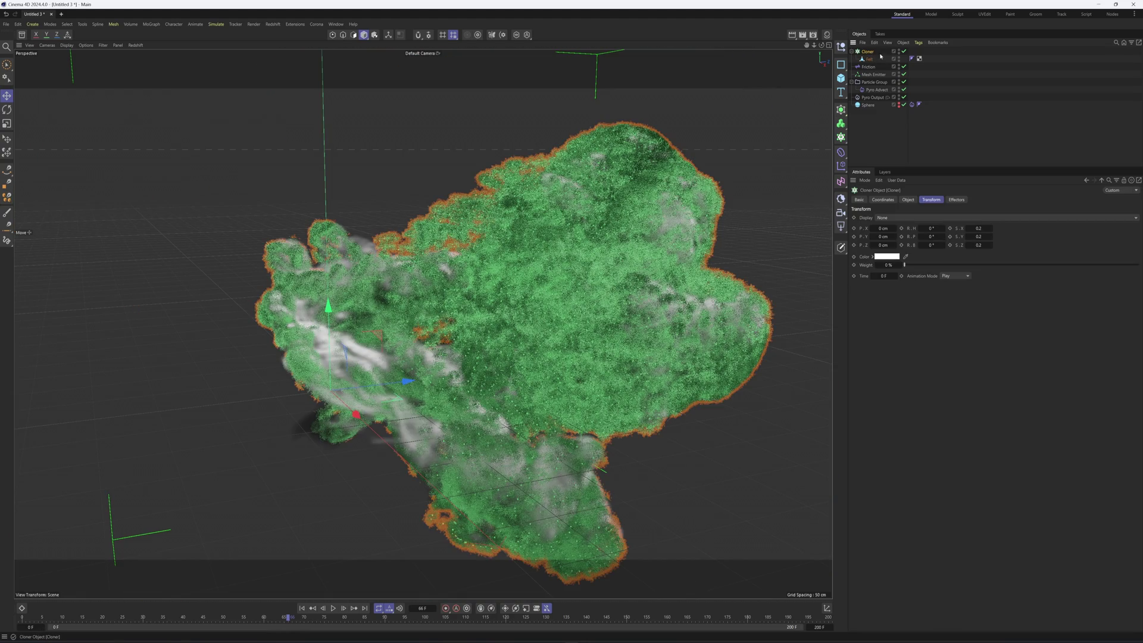
{"action": "left_click", "coordinate": [899, 51]}
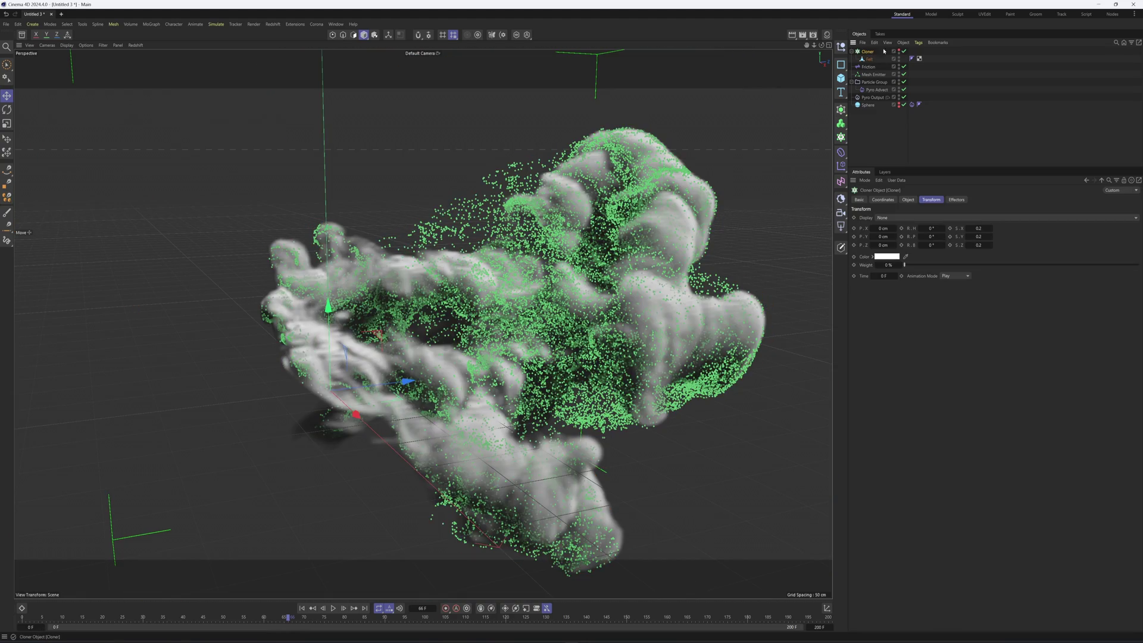
Open the Redshift RenderView and dock it beside the perspective viewport
{"action": "left_click_drag", "start_coordinate": [658, 309], "coordinate": [628, 303], "text": "alt"}
{"action": "mouse_move", "coordinate": [503, 189]}
{"action": "left_mouse_down", "text": "alt"}
{"action": "mouse_move", "coordinate": [503, 220]}
{"action": "mouse_move", "coordinate": [504, 179]}
{"action": "left_mouse_up", "text": "alt"}
{"action": "right_click_drag", "start_coordinate": [503, 178], "coordinate": [236, 6], "text": "alt"}
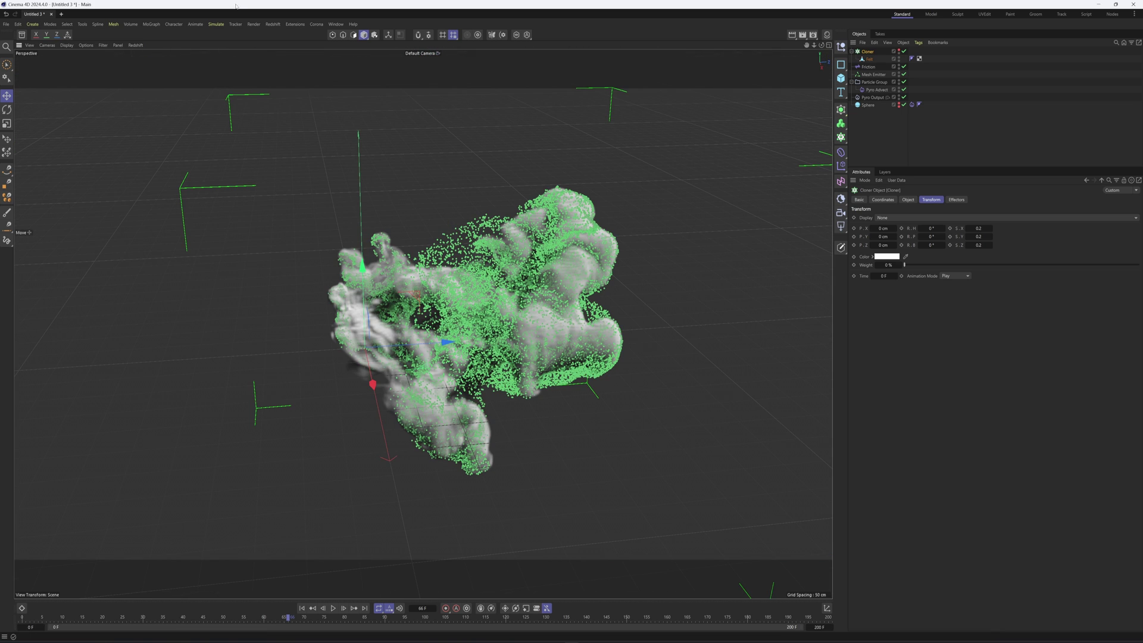
{"action": "left_click", "coordinate": [273, 24]}
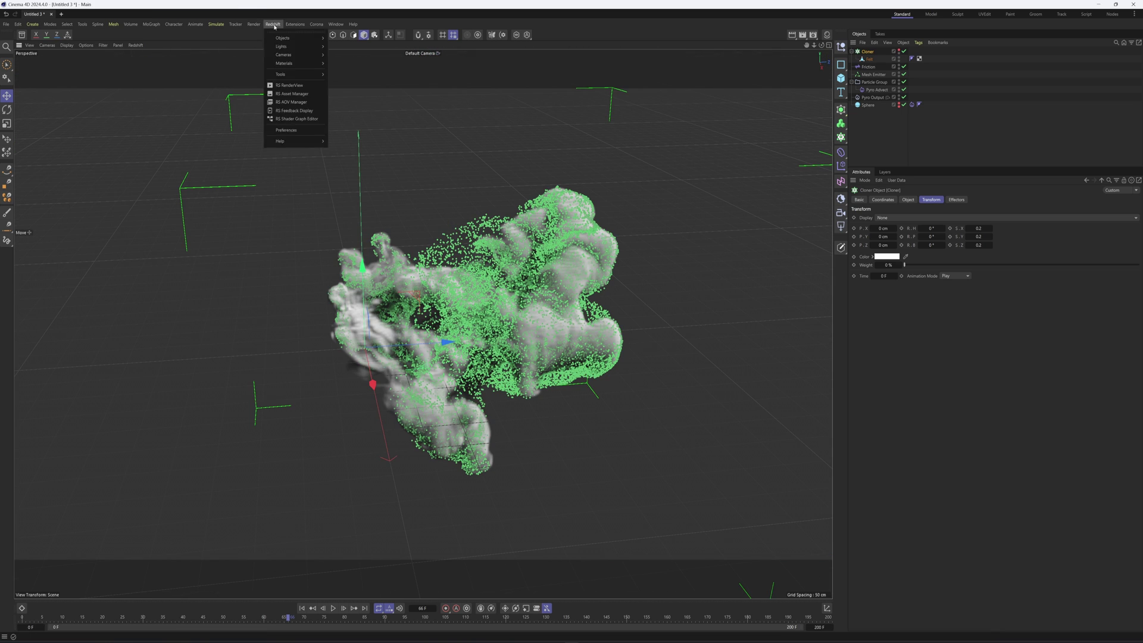
{"action": "left_click", "coordinate": [289, 85]}
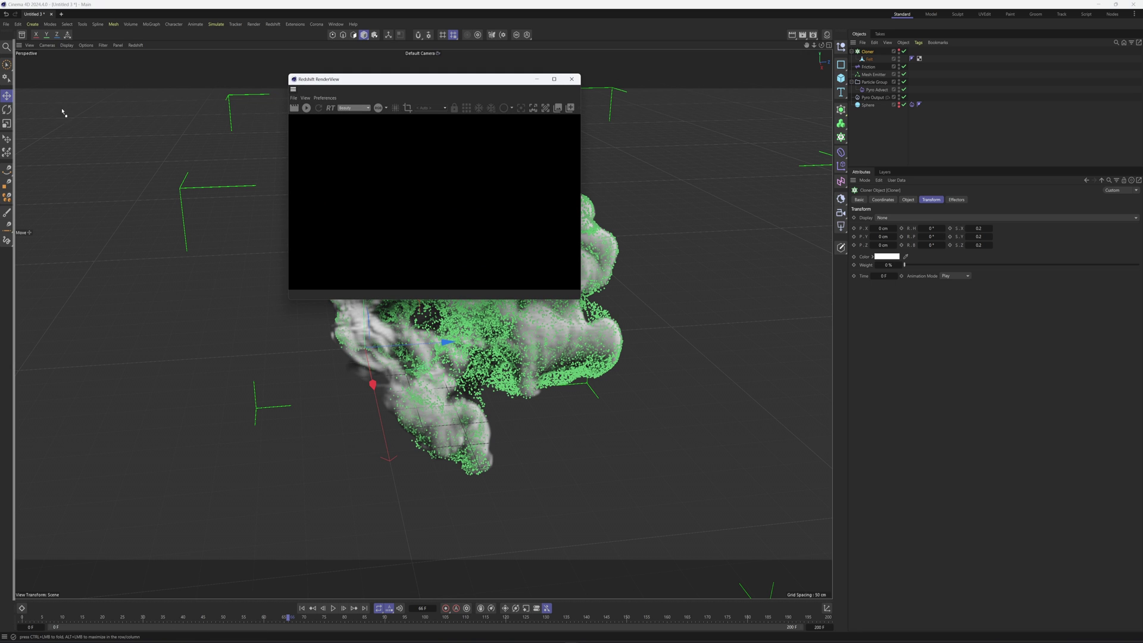
{"action": "left_click_drag", "start_coordinate": [48, 110], "coordinate": [46, 109]}
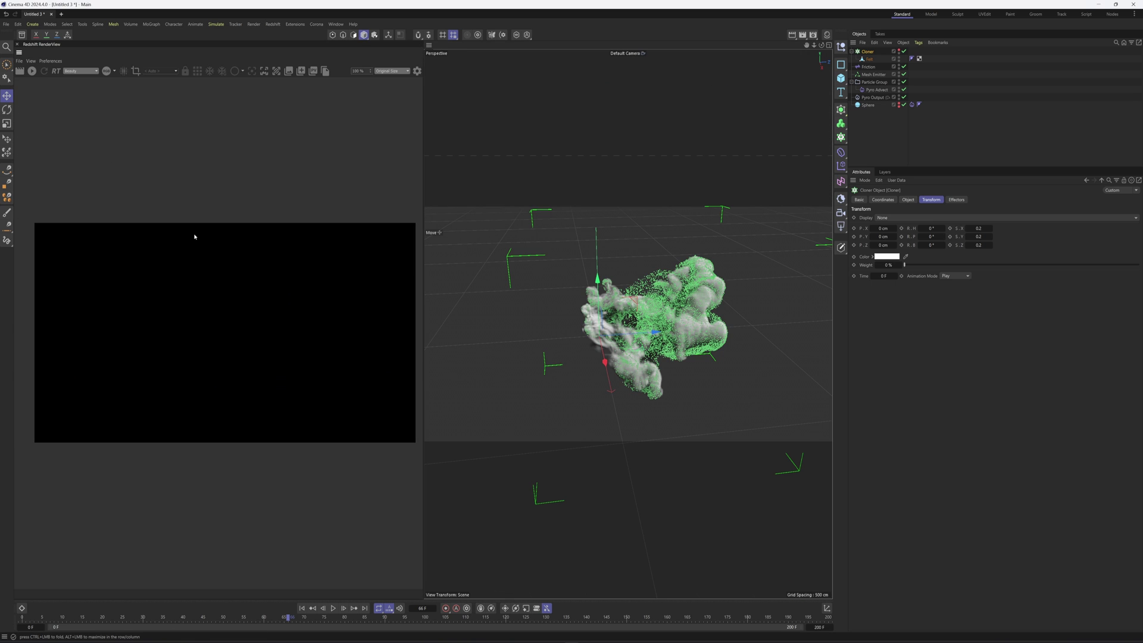
Add a Redshift Dome Light hidden in the viewport, with its diffuse, reflection, transmission, scattering and global illumination contributions at 0 and minimal volume contribution
{"action": "left_click", "coordinate": [842, 227]}
{"action": "left_click", "coordinate": [874, 296]}
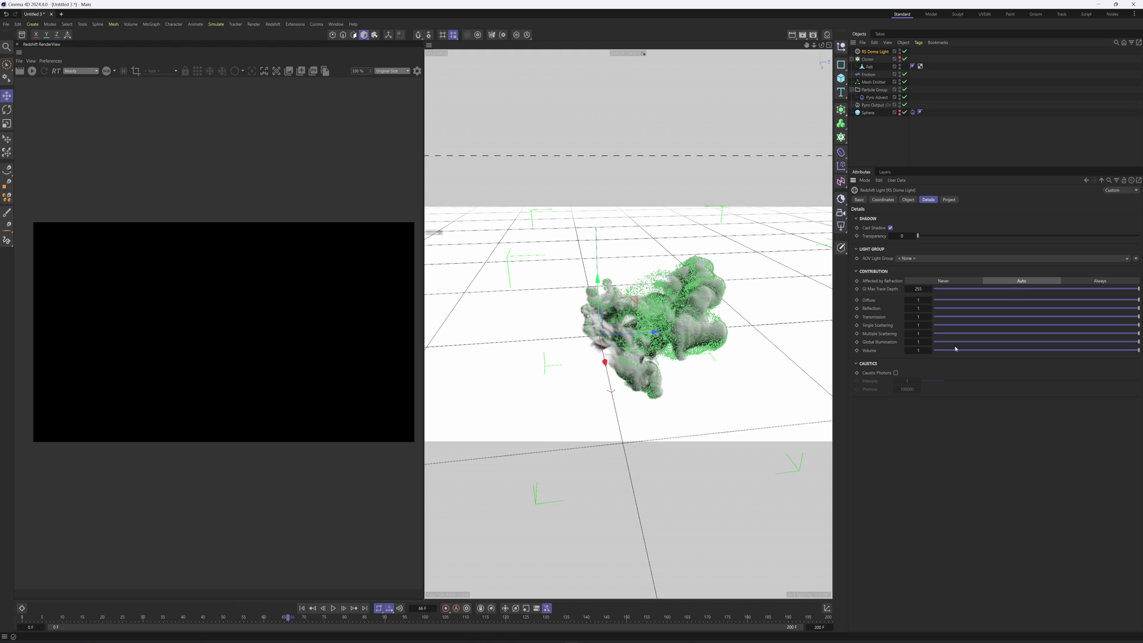
{"action": "left_click_drag", "start_coordinate": [944, 300], "coordinate": [905, 319]}
{"action": "left_click_drag", "start_coordinate": [995, 334], "coordinate": [917, 334]}
{"action": "left_click_drag", "start_coordinate": [947, 325], "coordinate": [893, 333]}
{"action": "left_click", "coordinate": [935, 341]}
{"action": "left_click", "coordinate": [937, 351]}
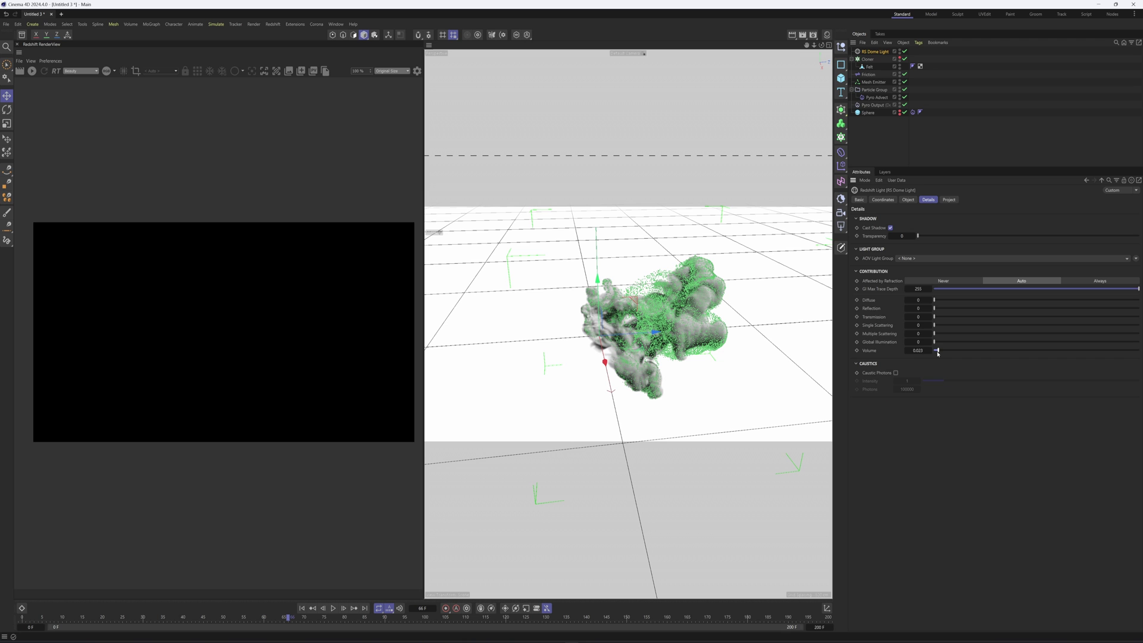
{"action": "left_click", "coordinate": [970, 99]}
{"action": "double_click", "coordinate": [901, 52], "text": "alt"}
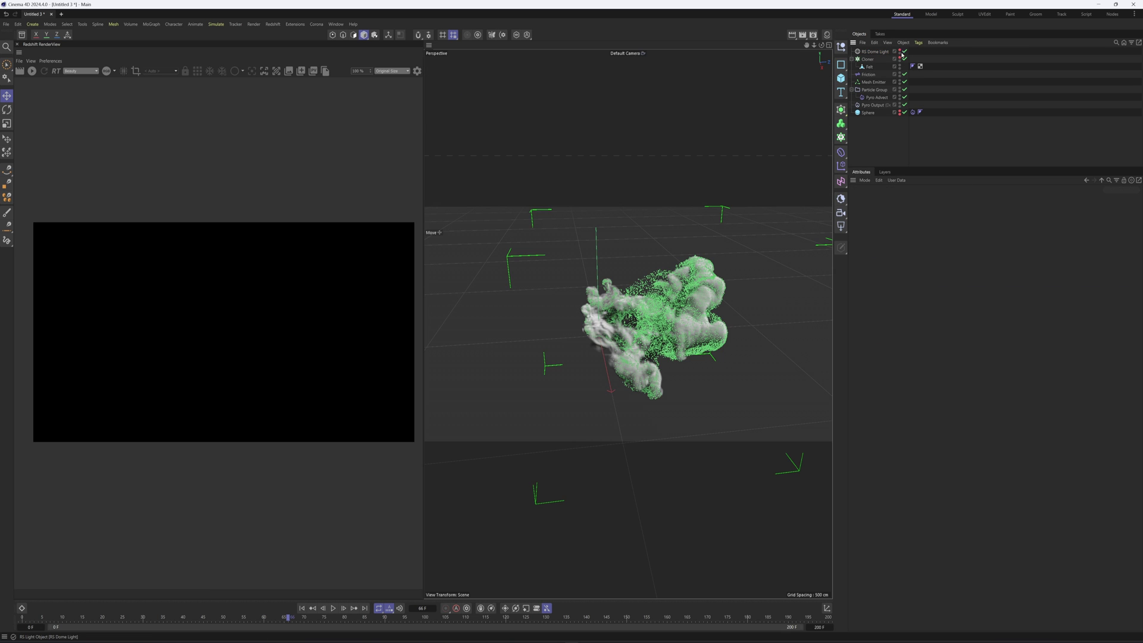
Add a Redshift Area Light and place it above the smoke cloud, angled down towards it
{"action": "middle_click_drag", "start_coordinate": [684, 322], "coordinate": [628, 337], "text": "alt"}
{"action": "left_click_drag", "start_coordinate": [627, 338], "coordinate": [570, 154], "text": "alt"}
{"action": "left_click", "coordinate": [841, 230]}
{"action": "left_click_drag", "start_coordinate": [605, 252], "coordinate": [706, 324], "text": "alt"}
{"action": "scroll", "coordinate": [670, 329], "scroll_direction": "down", "scroll_amount": 5}
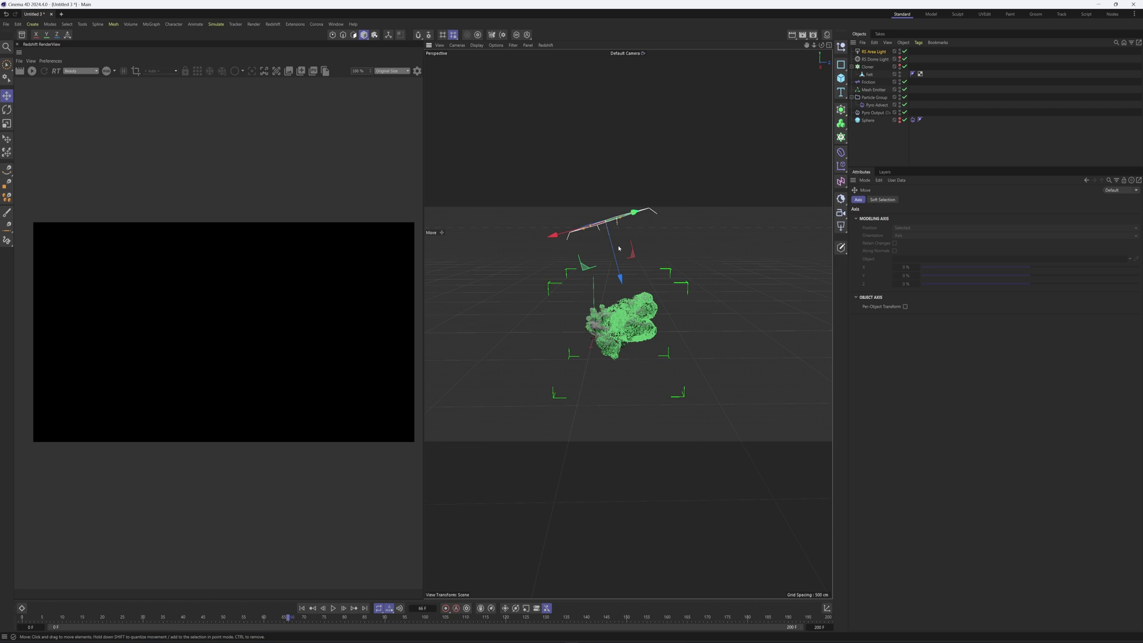
{"action": "mouse_move", "coordinate": [619, 249]}
{"action": "left_mouse_down", "text": "alt"}
{"action": "mouse_move", "coordinate": [657, 217]}
{"action": "mouse_move", "coordinate": [627, 274]}
{"action": "left_mouse_up", "text": "alt"}
{"action": "scroll", "coordinate": [632, 324], "scroll_direction": "up", "scroll_amount": 4}
{"action": "left_click_drag", "start_coordinate": [633, 324], "coordinate": [681, 258], "text": "alt"}
Adjust the area light's intensity and slightly lower its spread
{"action": "left_click", "coordinate": [873, 51]}
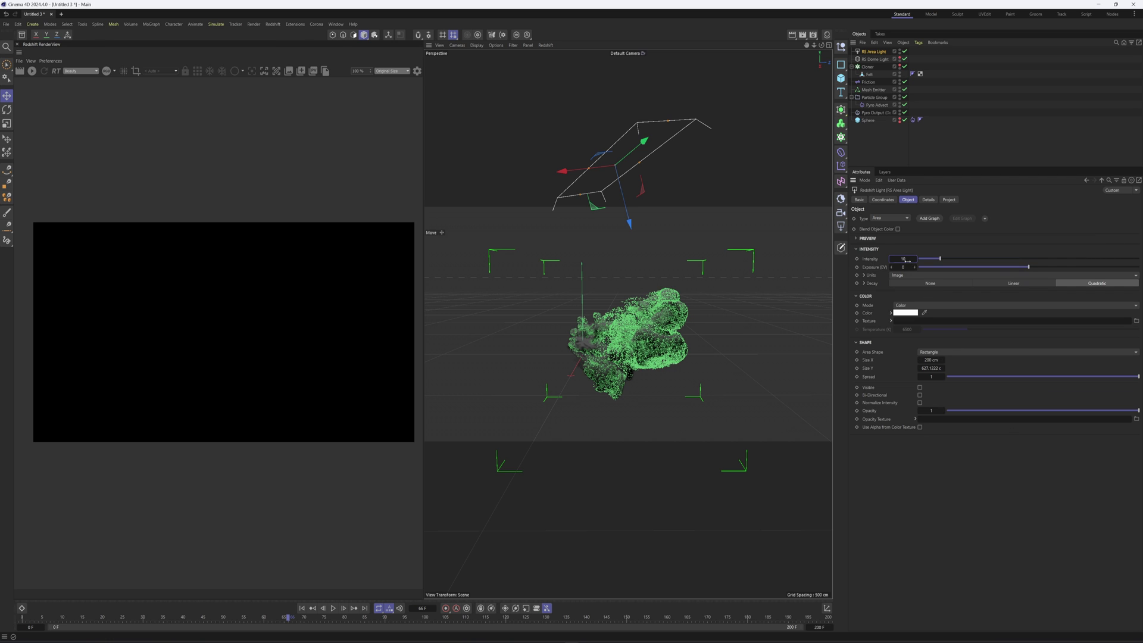
{"action": "left_click_drag", "start_coordinate": [1138, 377], "coordinate": [1102, 378]}
{"action": "left_click", "coordinate": [801, 271]}
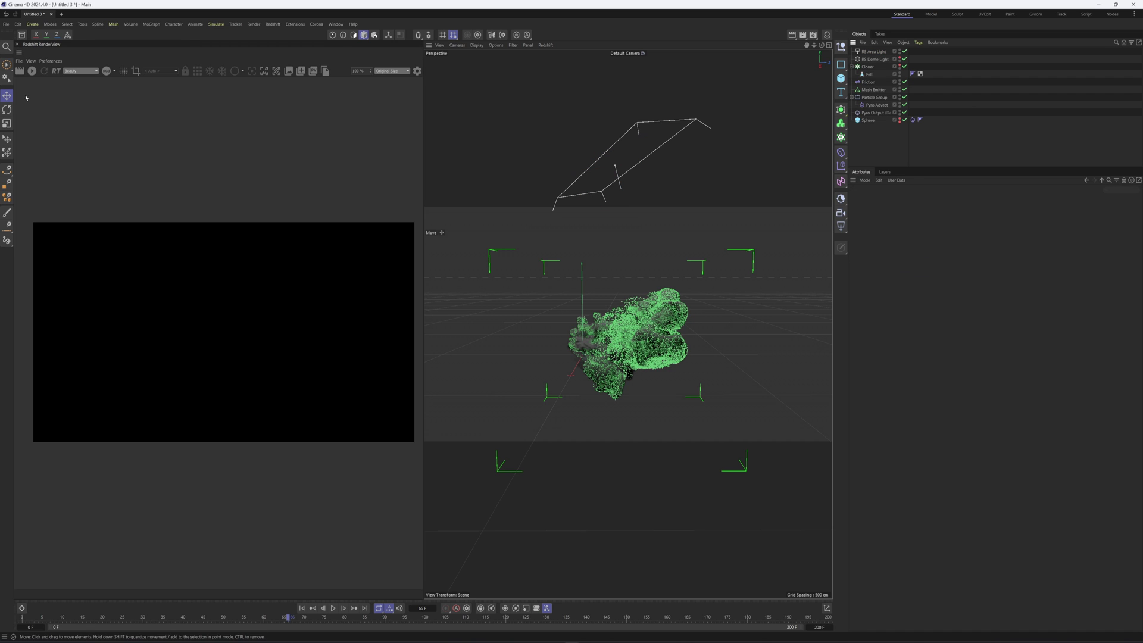
Start the interactive Redshift render and frame the felt cloud closer in the render preview
{"action": "left_click", "coordinate": [33, 72]}
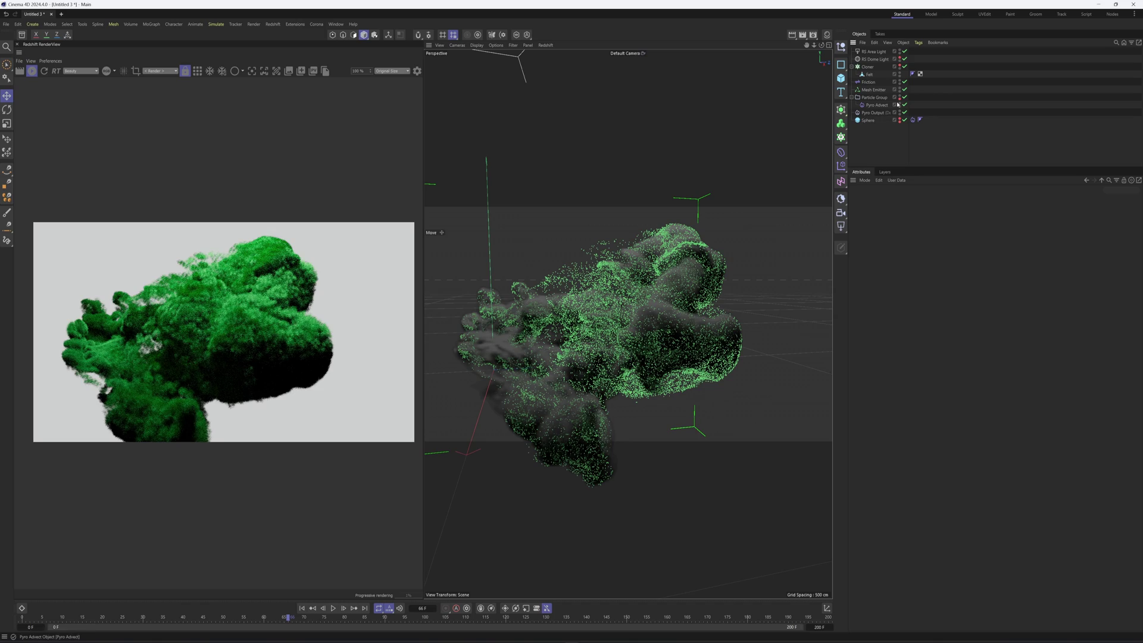
{"action": "left_click_drag", "start_coordinate": [623, 297], "coordinate": [594, 278], "text": "alt"}
{"action": "scroll", "coordinate": [637, 274], "scroll_direction": "down", "scroll_amount": 1}
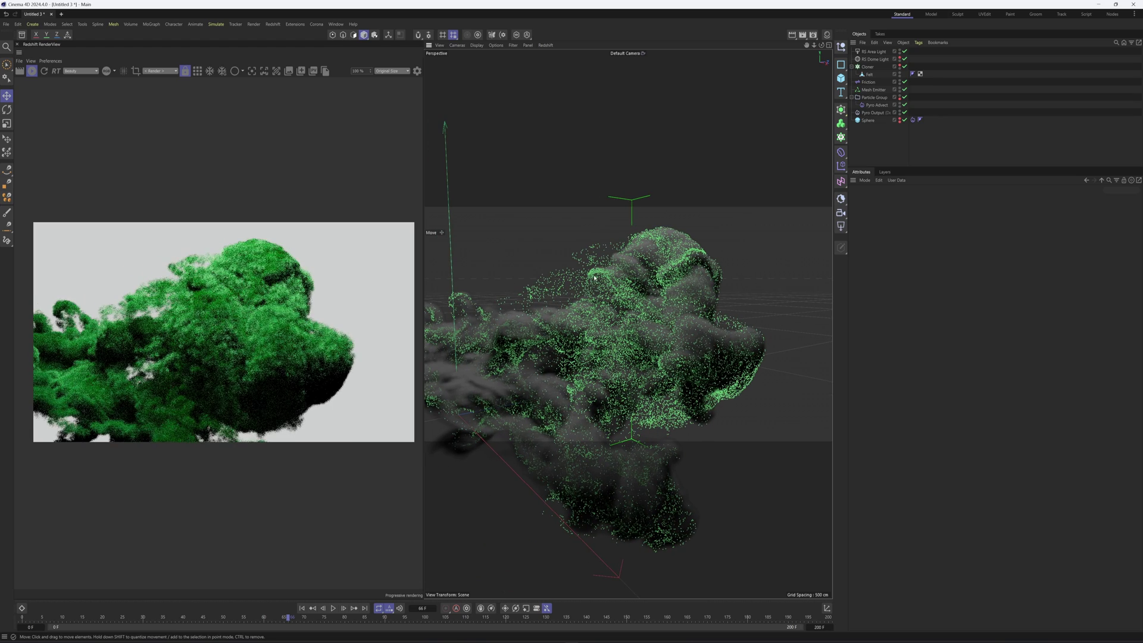
{"action": "scroll", "coordinate": [269, 305], "scroll_direction": "up", "scroll_amount": 2}
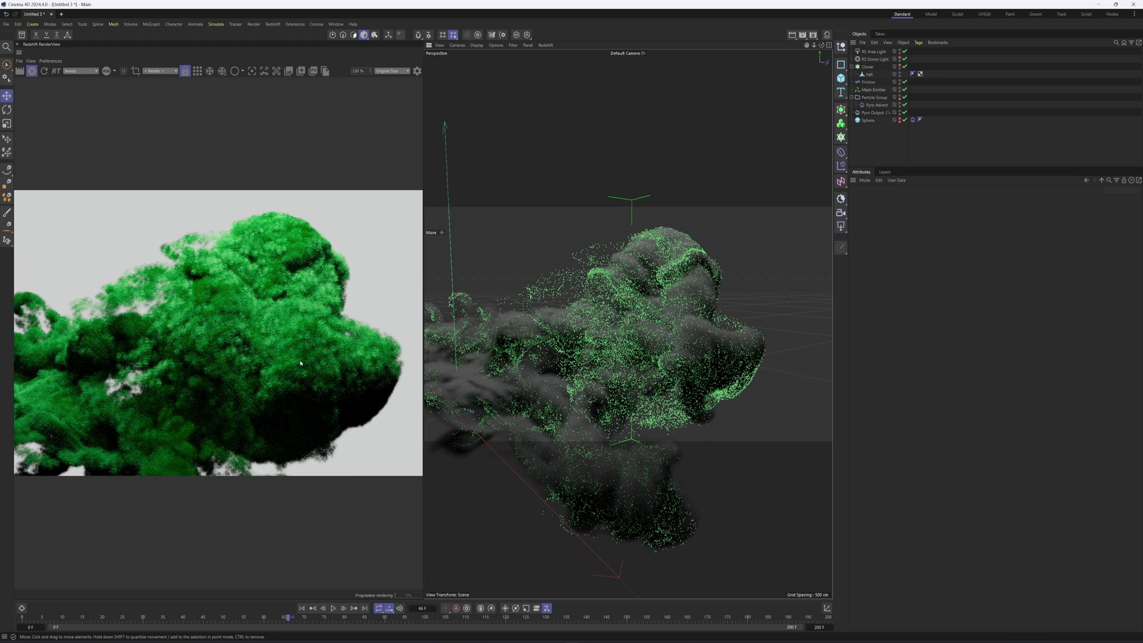
Add a Random effector to the Cloner and disable its position variation
{"action": "left_click", "coordinate": [857, 67]}
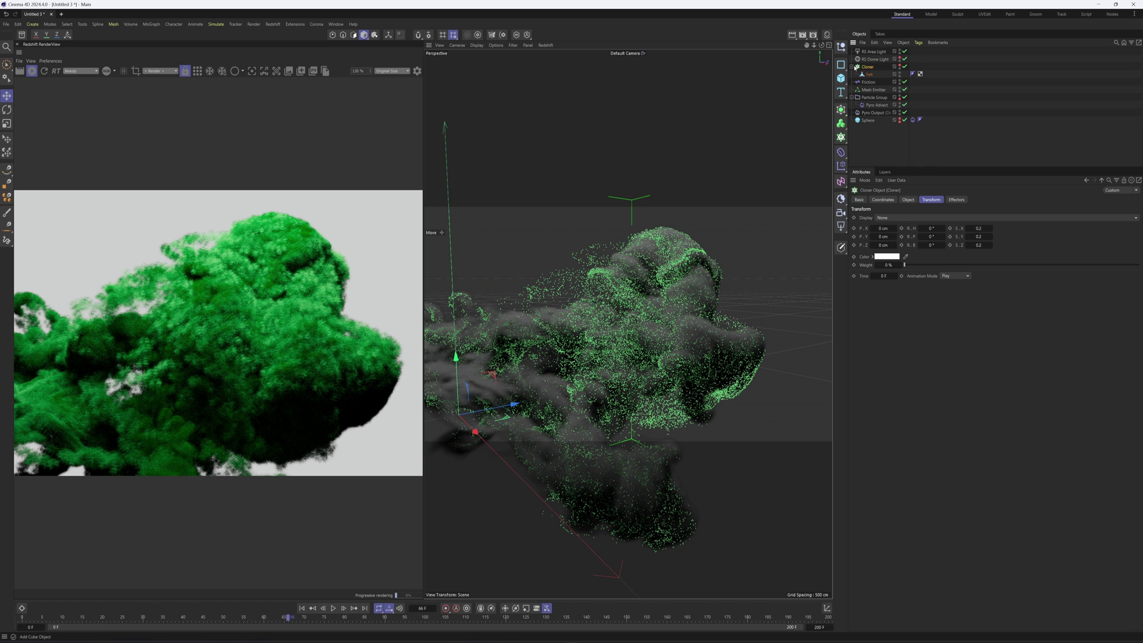
{"action": "left_click", "coordinate": [841, 166]}
{"action": "left_click", "coordinate": [905, 220]}
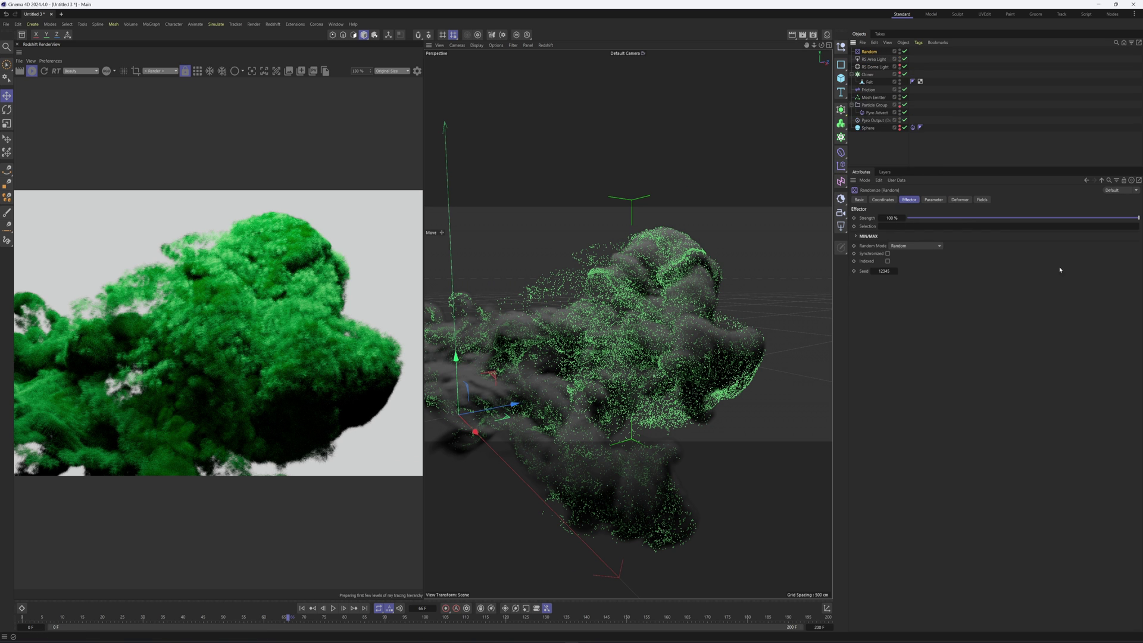
{"action": "left_click", "coordinate": [935, 200]}
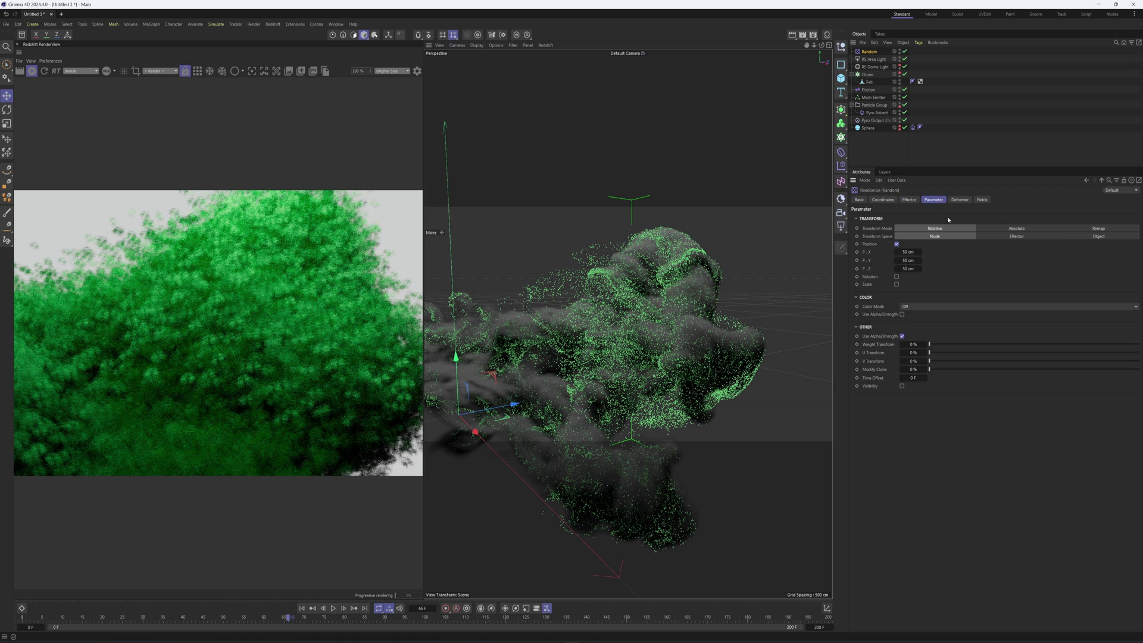
{"action": "left_click", "coordinate": [897, 244]}
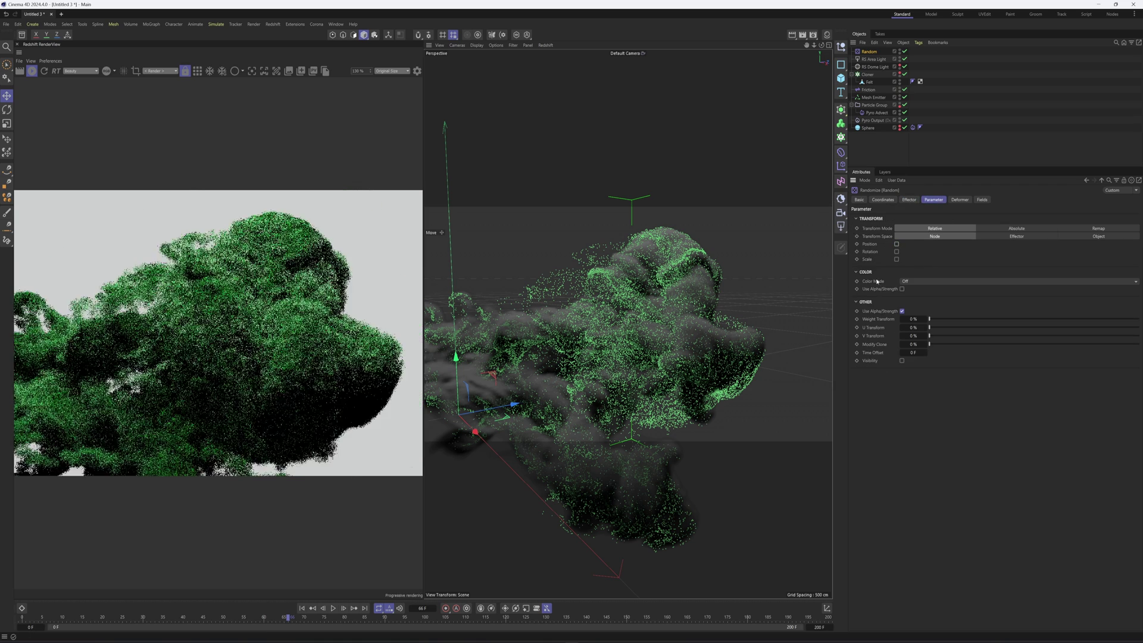
Enable random rotation of about 624°, 641° and 560° on H, P and B, and add uniform scale variation to the clones
{"action": "left_click", "coordinate": [897, 252]}
{"action": "left_click_drag", "start_coordinate": [908, 260], "coordinate": [929, 277]}
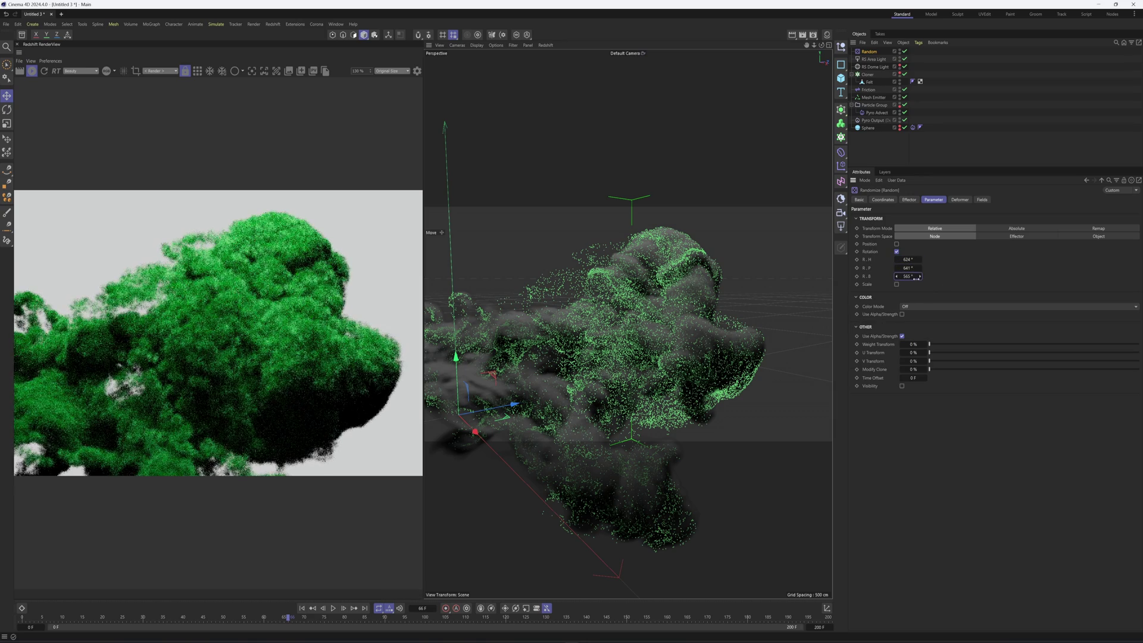
{"action": "left_click", "coordinate": [896, 284]}
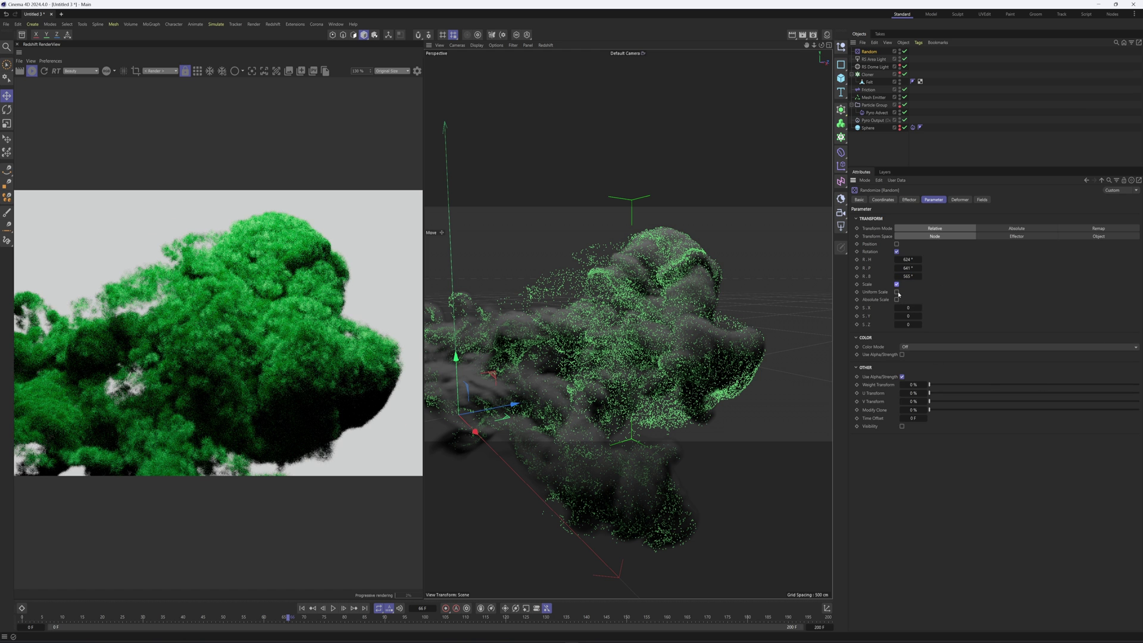
{"action": "left_click", "coordinate": [897, 292]}
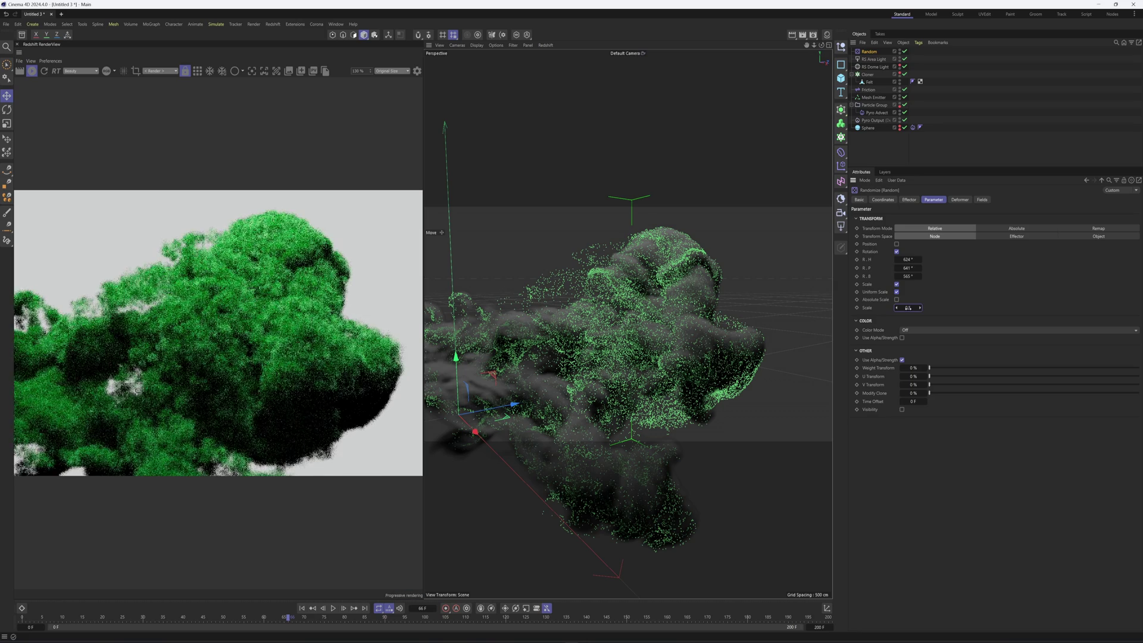
{"action": "left_click", "coordinate": [705, 309]}
{"action": "left_click_drag", "start_coordinate": [683, 278], "coordinate": [634, 316], "text": "alt"}
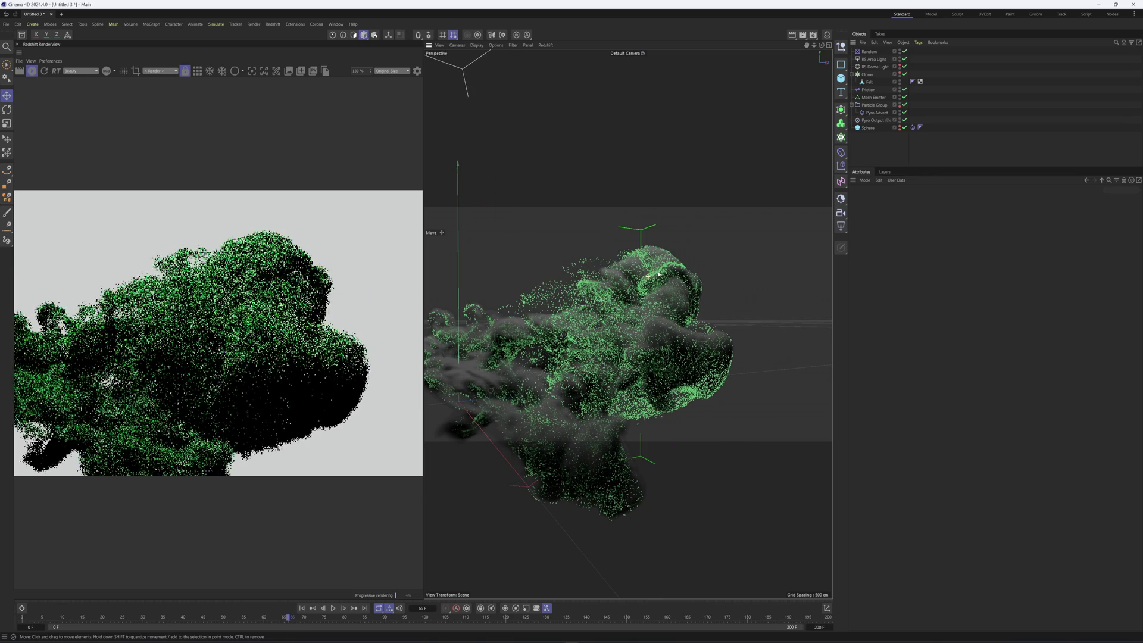
Create a new Redshift material and assign it to the Felt mesh
{"action": "left_click", "coordinate": [827, 34]}
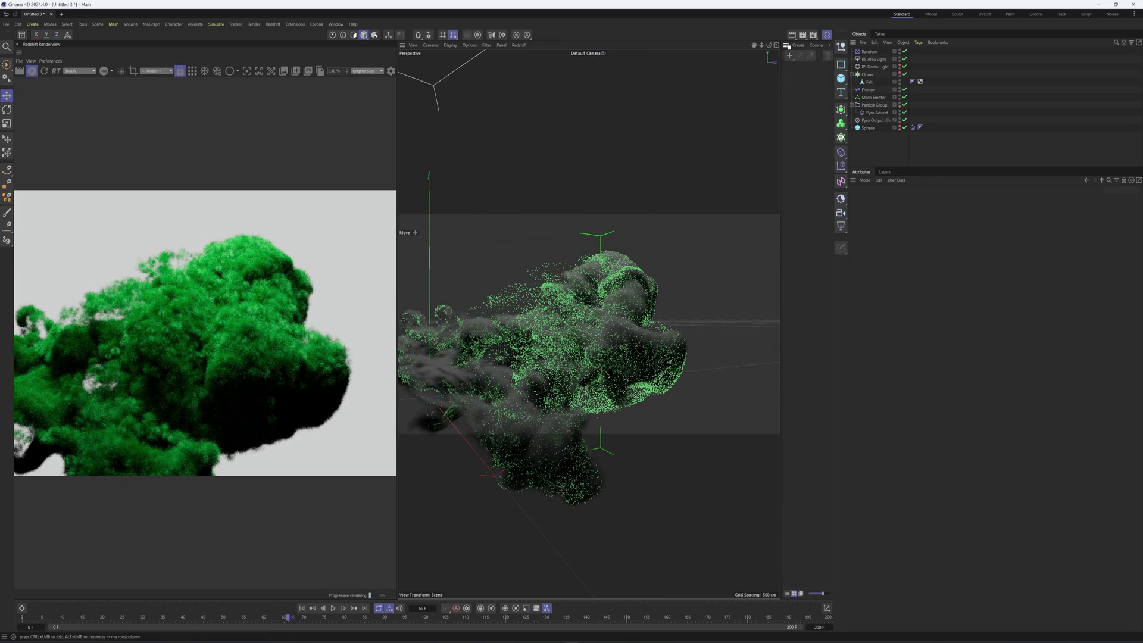
{"action": "left_click", "coordinate": [790, 56]}
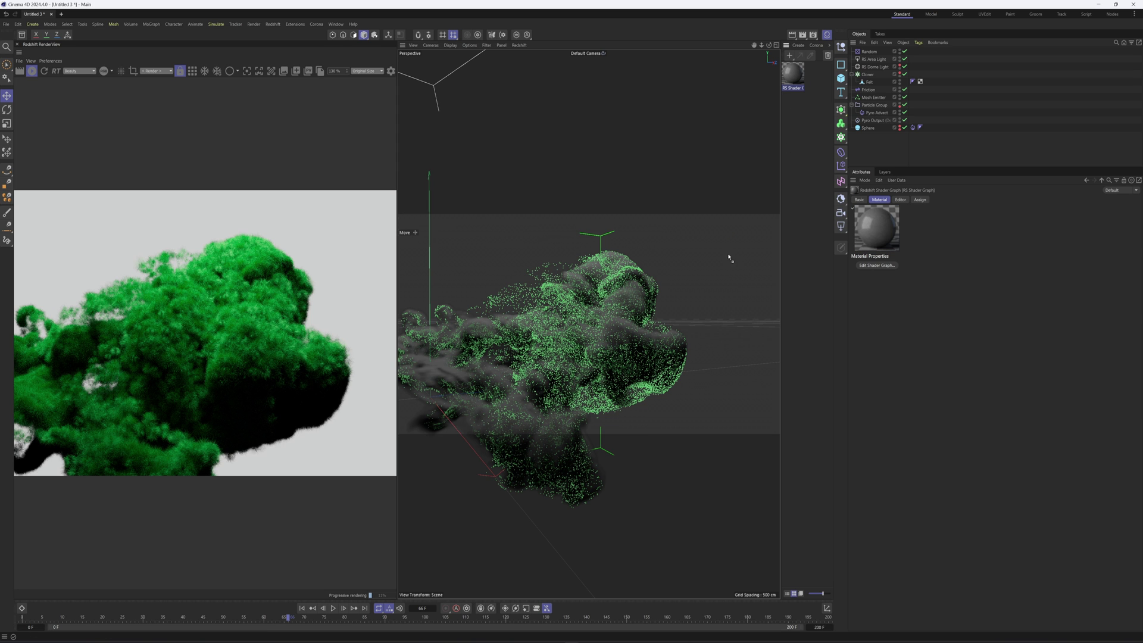
{"action": "left_click_drag", "start_coordinate": [870, 85], "coordinate": [870, 82]}
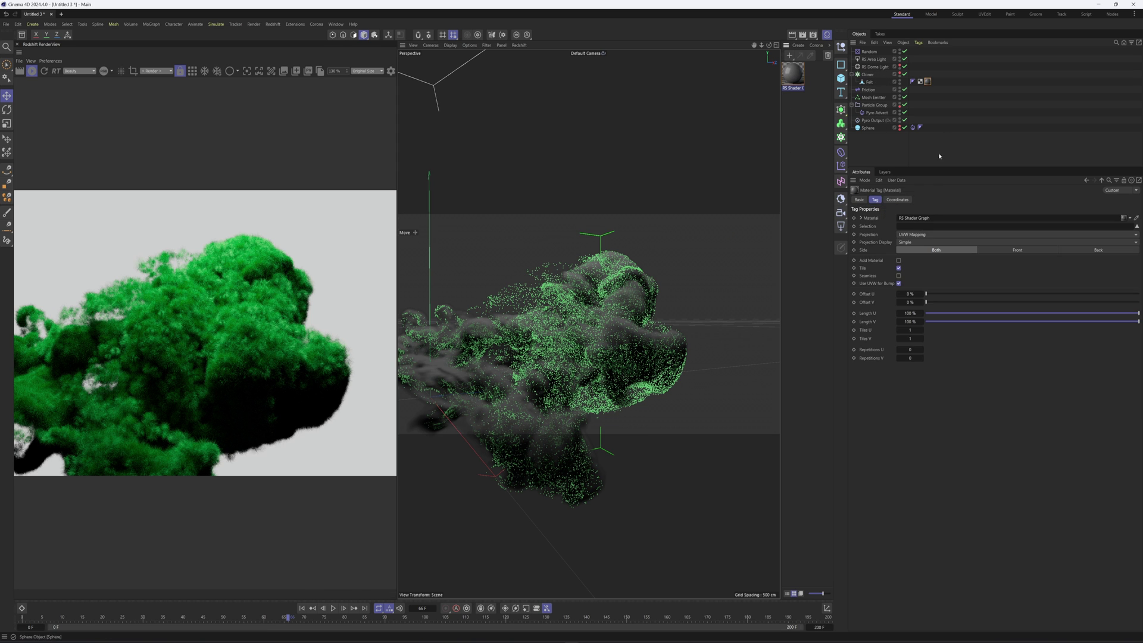
Give the felt's Redshift material a light red base colour of RGB 255, 120, 120 and a reflection roughness of about 0.5
{"action": "double_click", "coordinate": [793, 75]}
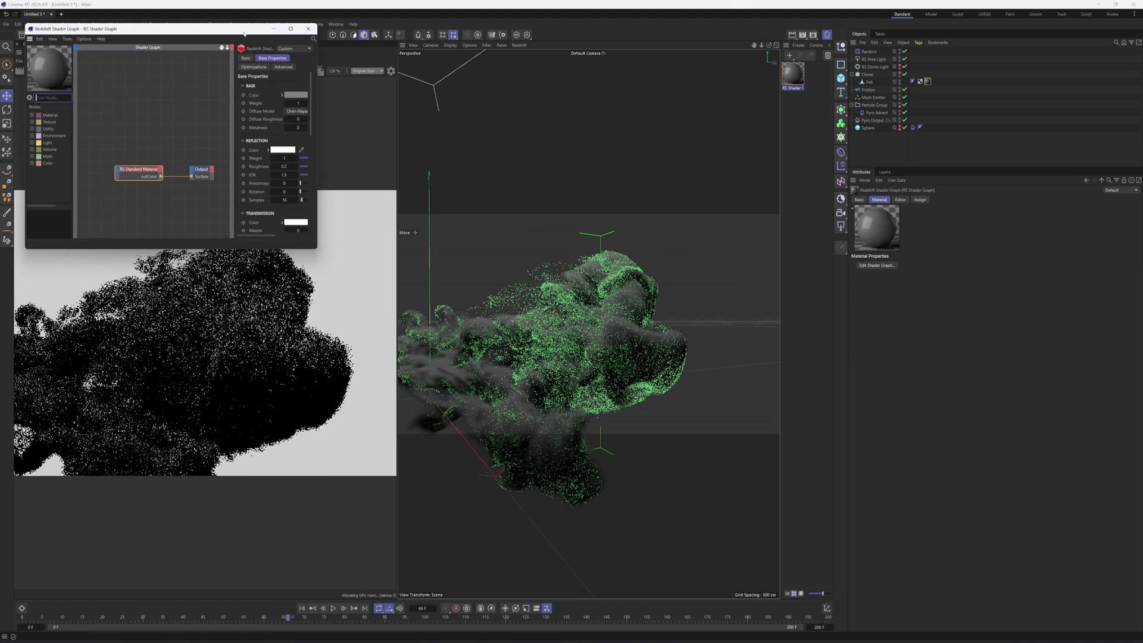
{"action": "left_click_drag", "start_coordinate": [267, 26], "coordinate": [618, 47]}
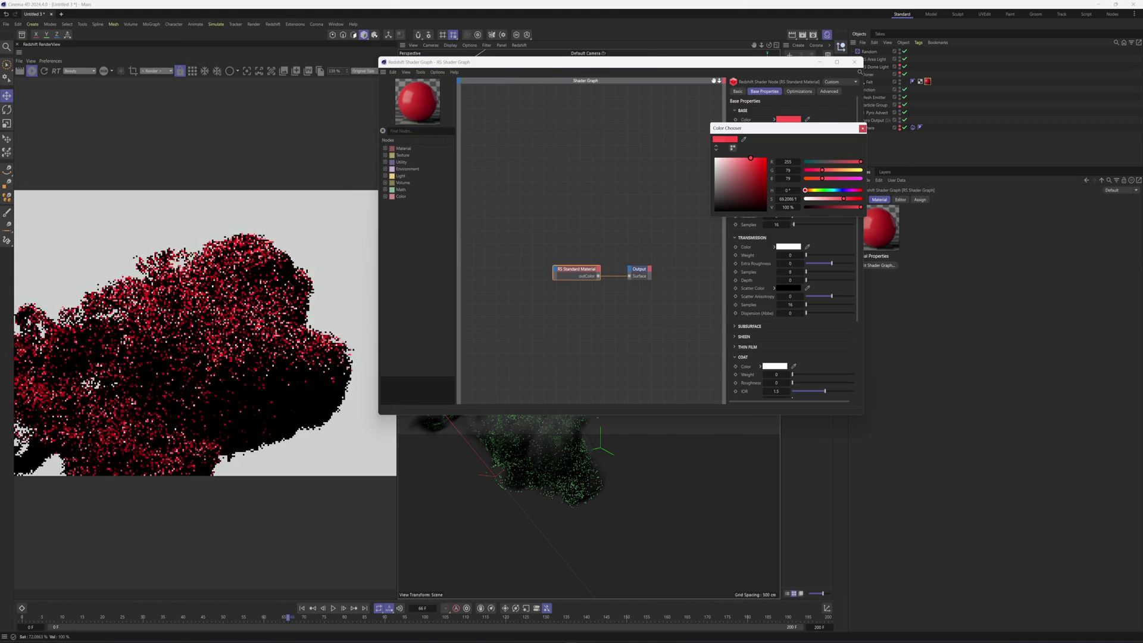
{"action": "left_click_drag", "start_coordinate": [750, 158], "coordinate": [741, 158]}
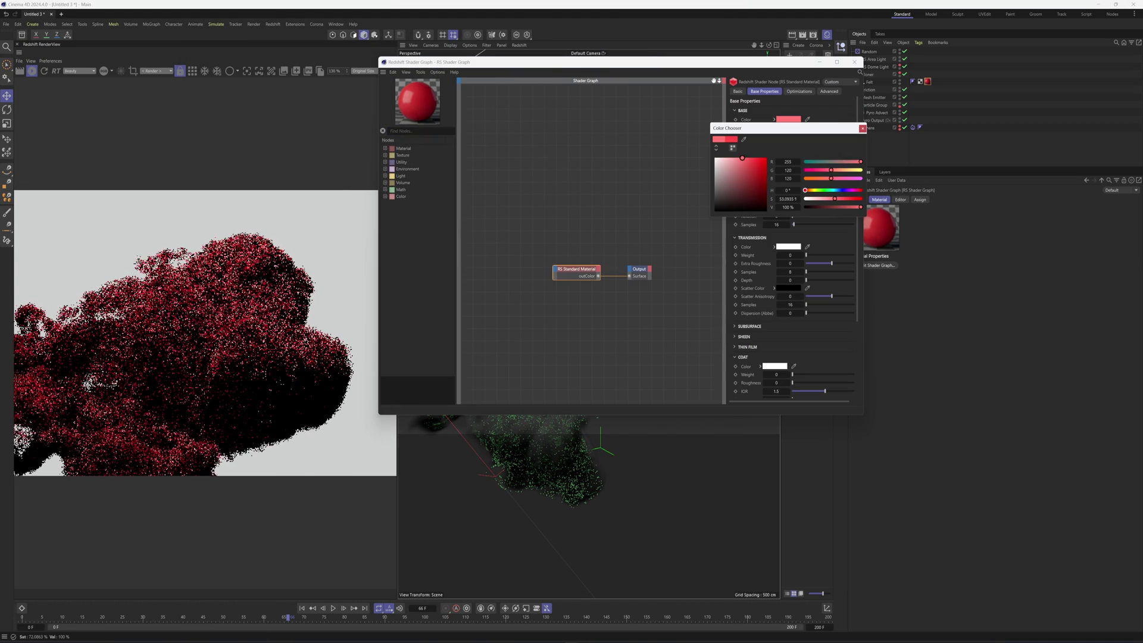
{"action": "left_click", "coordinate": [862, 129]}
{"action": "left_click_drag", "start_coordinate": [805, 191], "coordinate": [825, 191]}
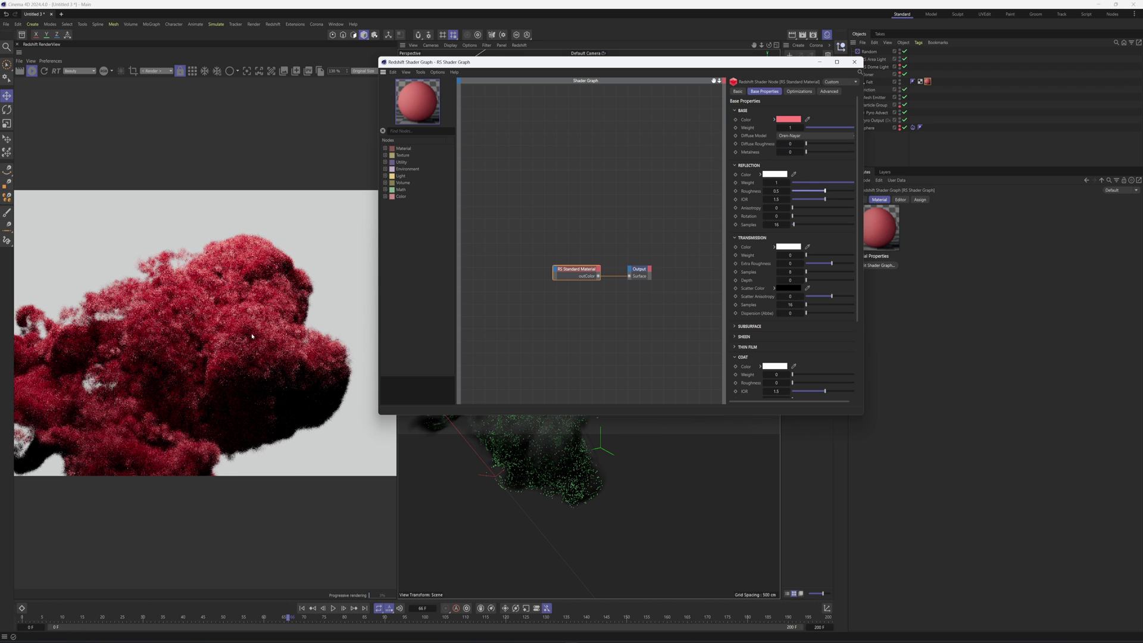
{"action": "left_click", "coordinate": [777, 191]}
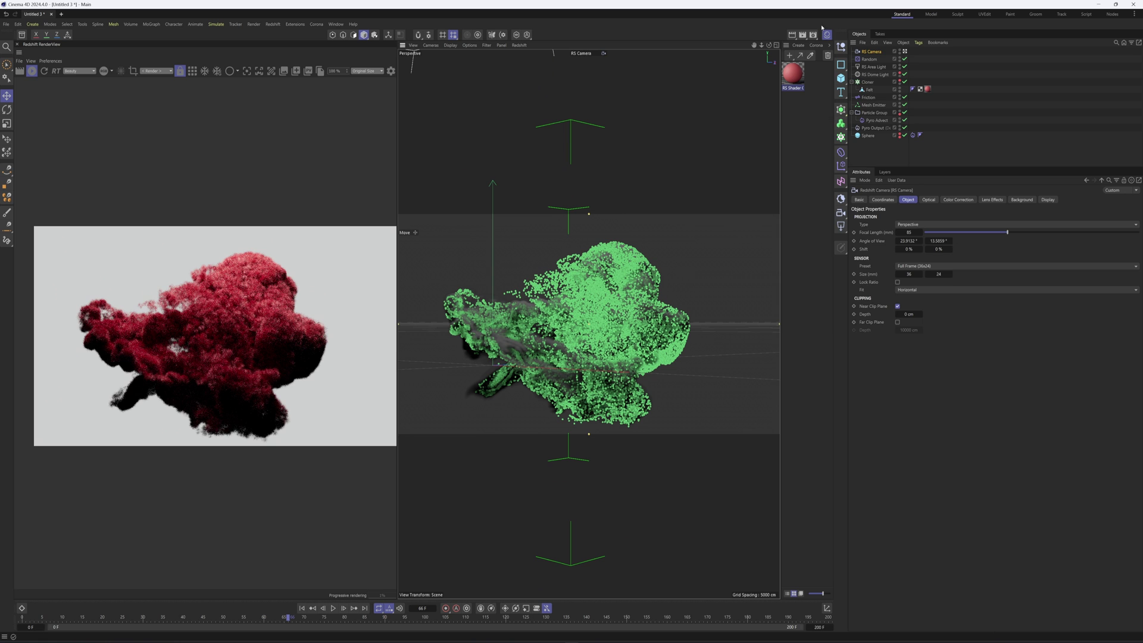
Set the render output resolution to 1920 × 1080 pixels with the aspect ratio locked
{"action": "key", "text": "ctrl+b"}
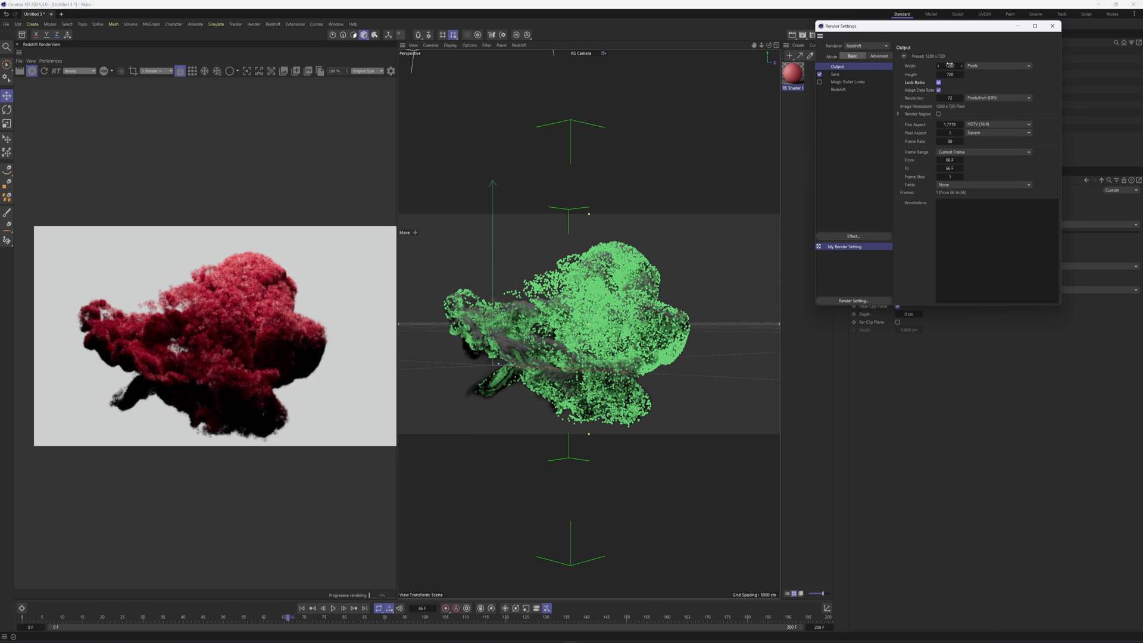
{"action": "left_click", "coordinate": [949, 64]}
{"action": "type", "text": "1920"}
{"action": "key", "text": "Return"}
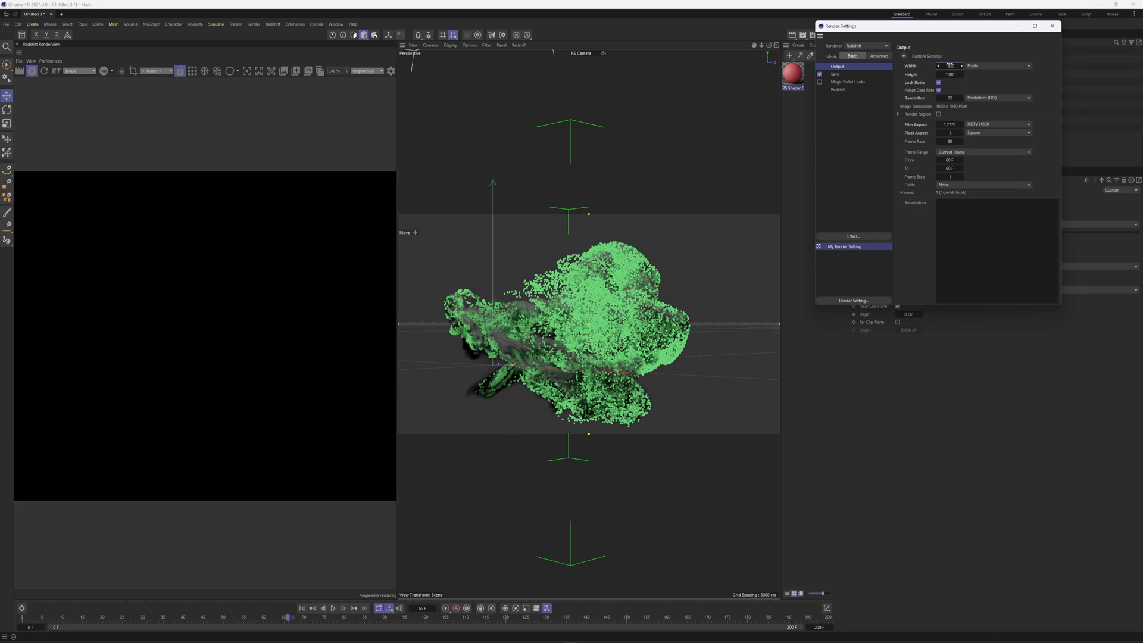
{"action": "left_click", "coordinate": [1052, 26]}
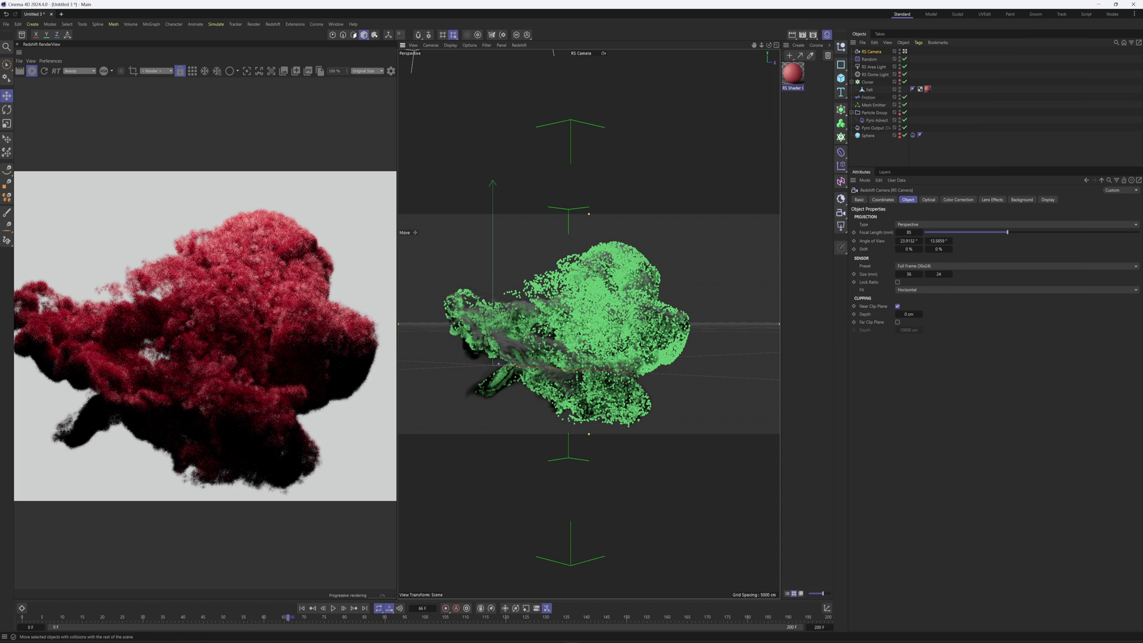
Undock the Redshift RenderView into its own window and widen it to fit the whole rendered frame
{"action": "left_click", "coordinate": [19, 52]}
{"action": "left_click", "coordinate": [41, 62]}
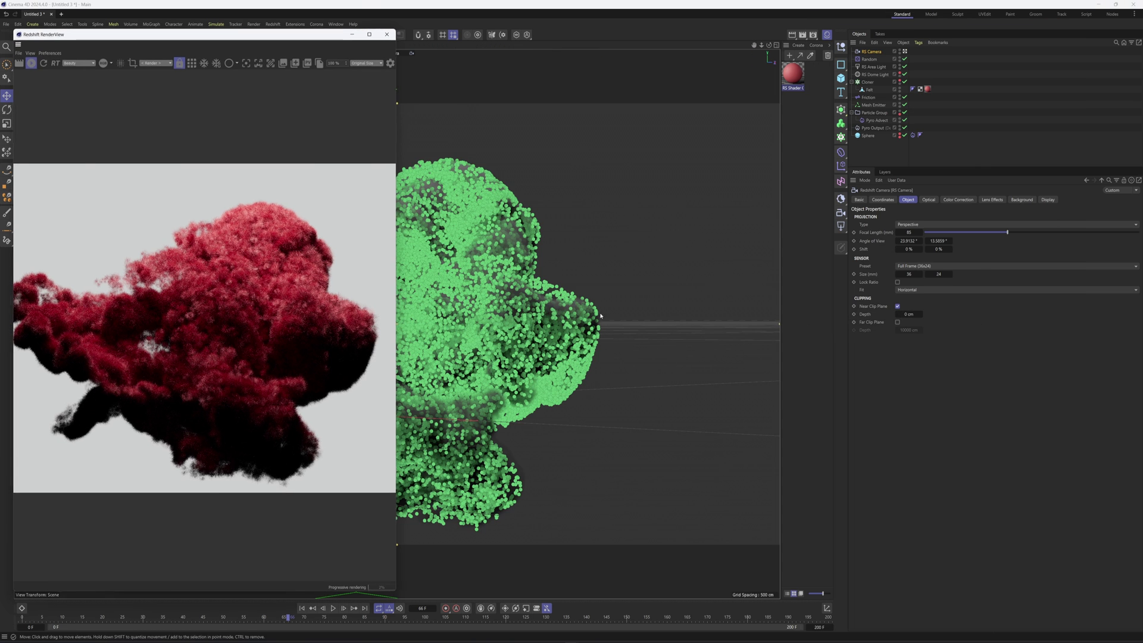
{"action": "left_click_drag", "start_coordinate": [395, 235], "coordinate": [703, 235]}
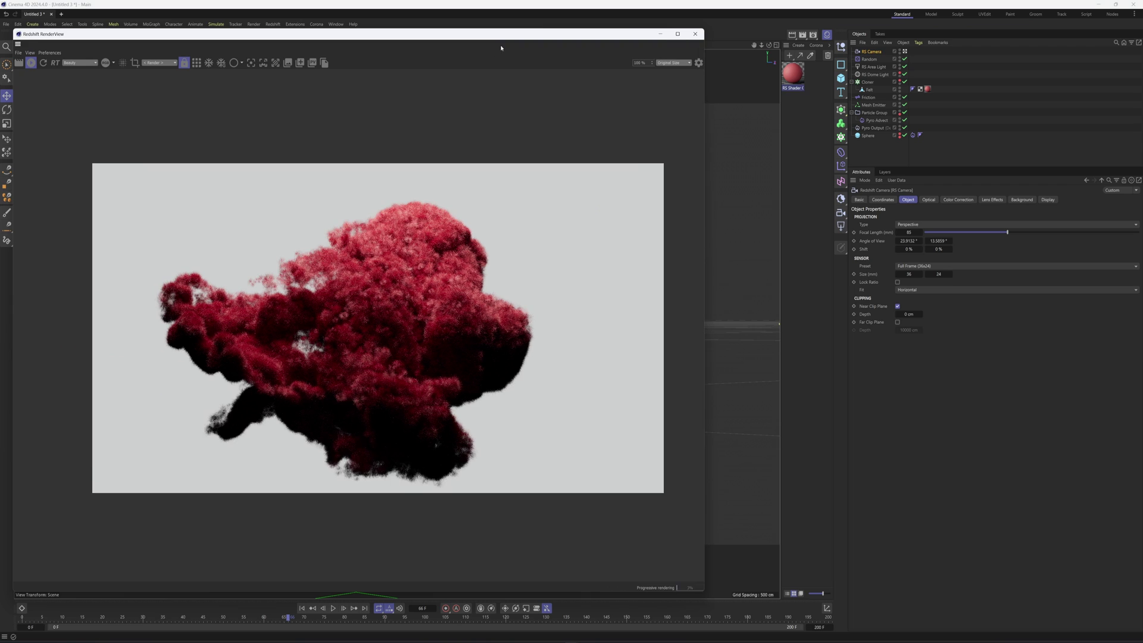
{"action": "left_click_drag", "start_coordinate": [498, 37], "coordinate": [516, 30]}
Examine the felt cloud enlarged in the render preview and play the animation briefly to render another frame
{"action": "scroll", "coordinate": [750, 239], "scroll_direction": "down", "scroll_amount": 1}
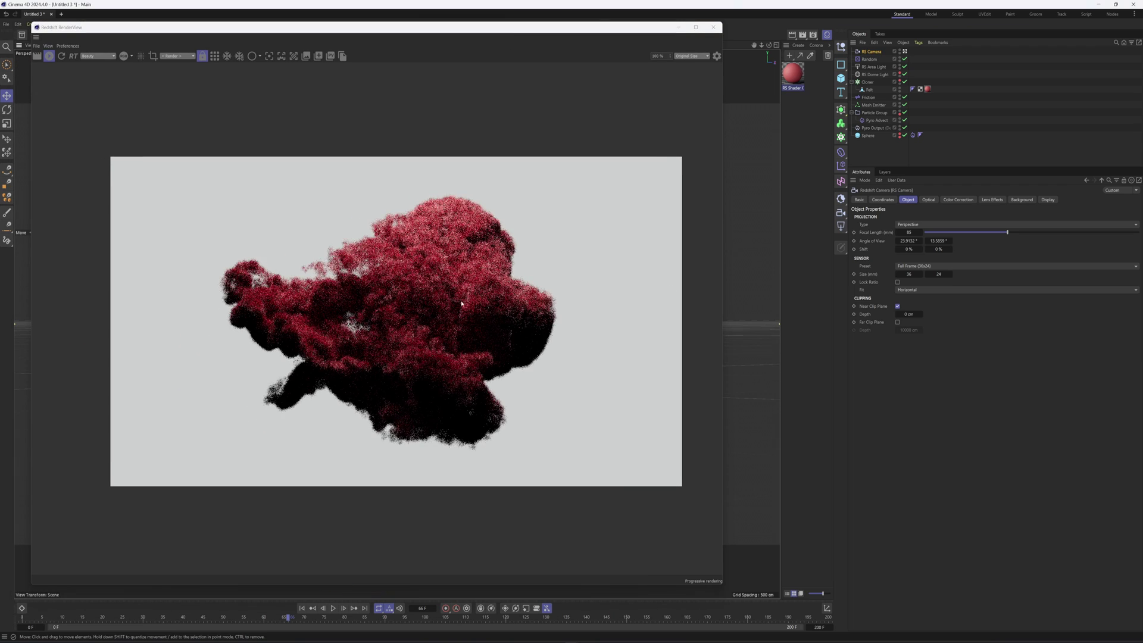
{"action": "scroll", "coordinate": [527, 298], "scroll_direction": "up", "scroll_amount": 2}
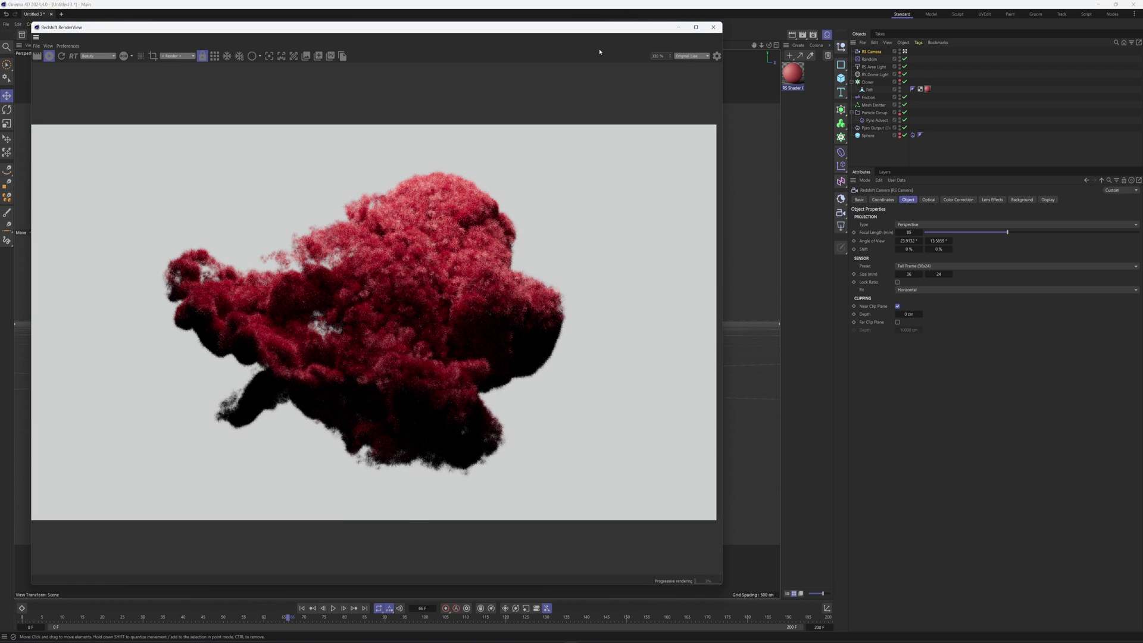
{"action": "left_click", "coordinate": [334, 613]}
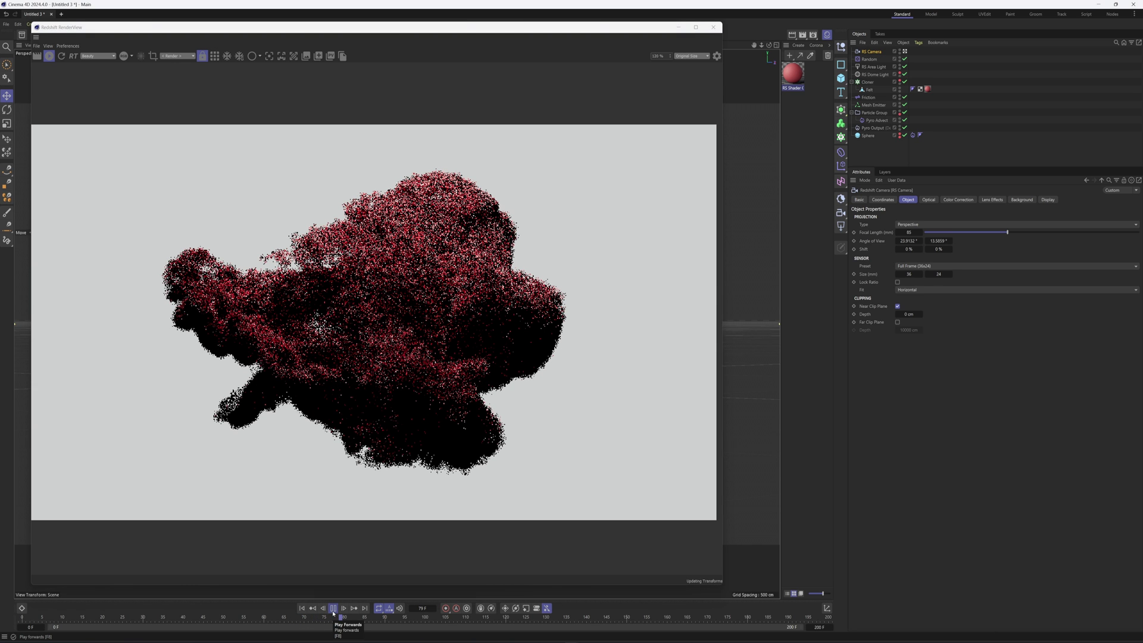
{"action": "left_click", "coordinate": [333, 611]}
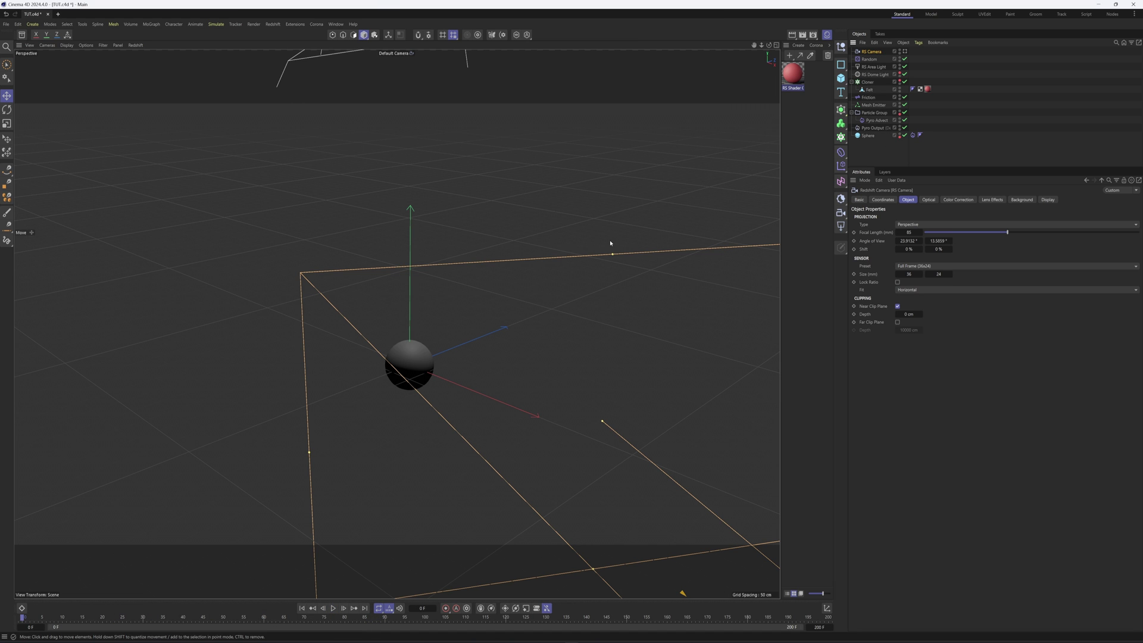
Set the Pyro turbulence seed to 123458 in the project simulation settings and replay the simulation to inspect the cloud's shape
{"action": "left_click", "coordinate": [916, 145]}
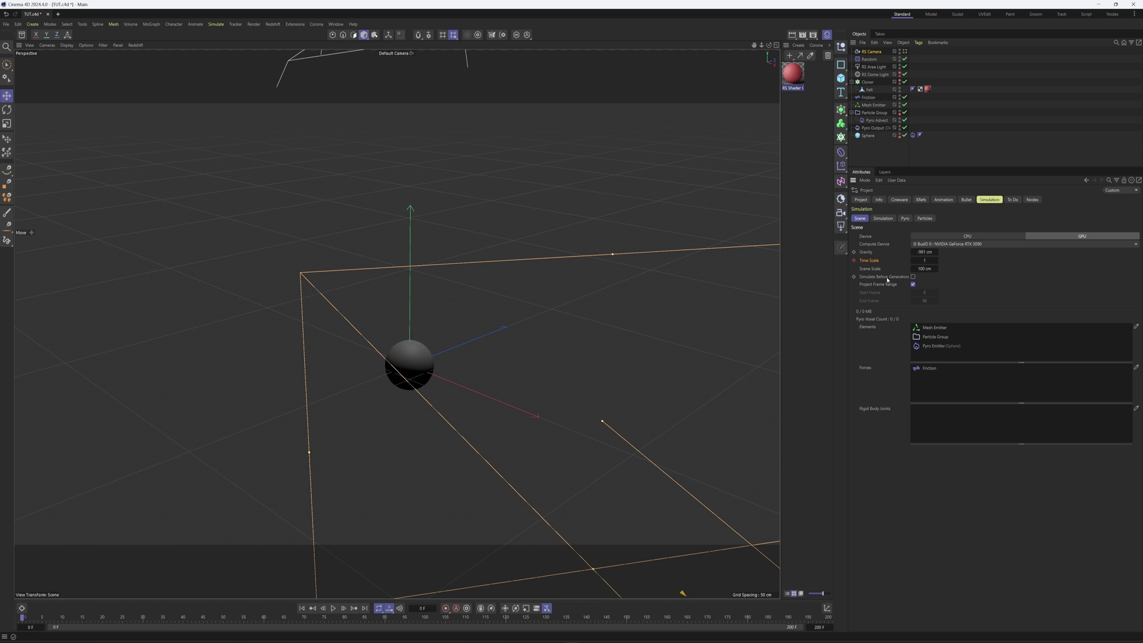
{"action": "left_click", "coordinate": [905, 219]}
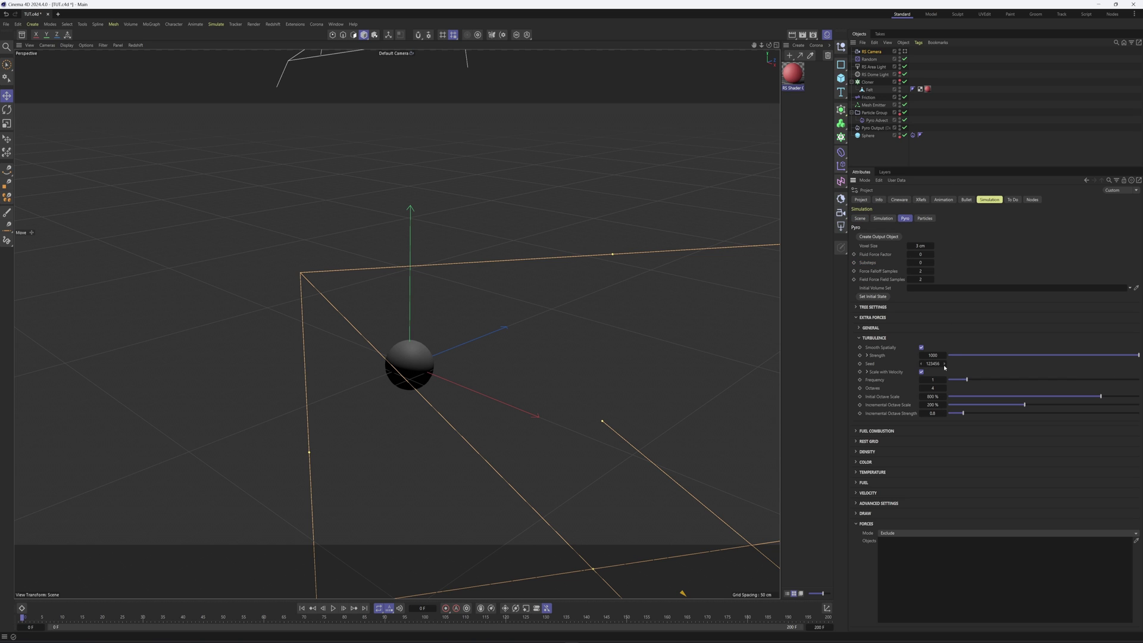
{"action": "left_click", "coordinate": [333, 608]}
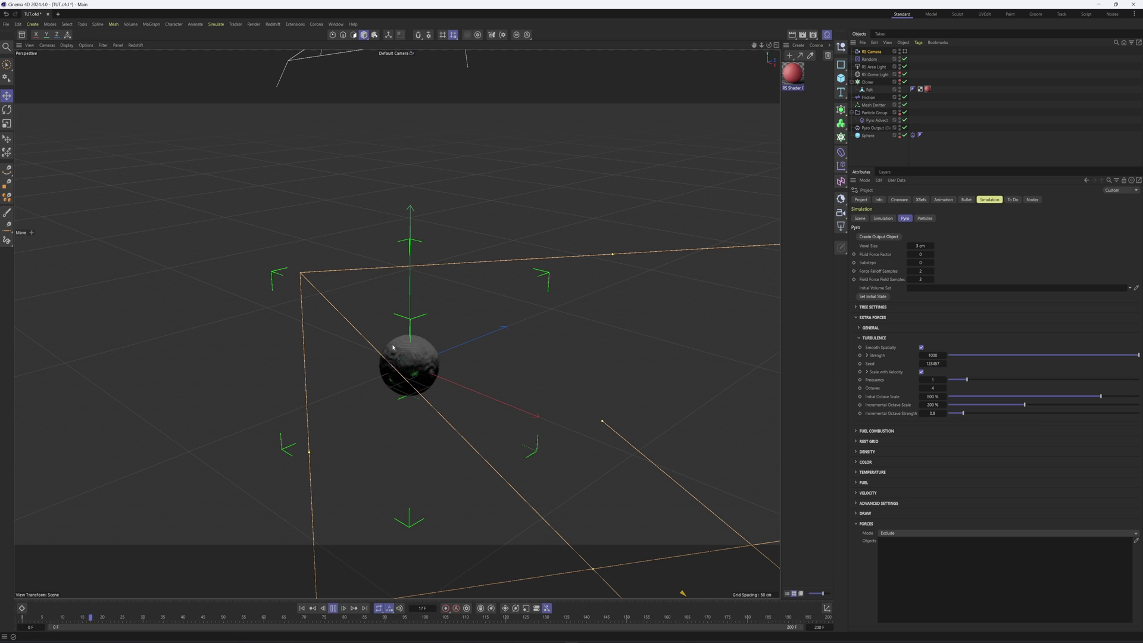
{"action": "left_click_drag", "start_coordinate": [409, 360], "coordinate": [429, 325], "text": "alt"}
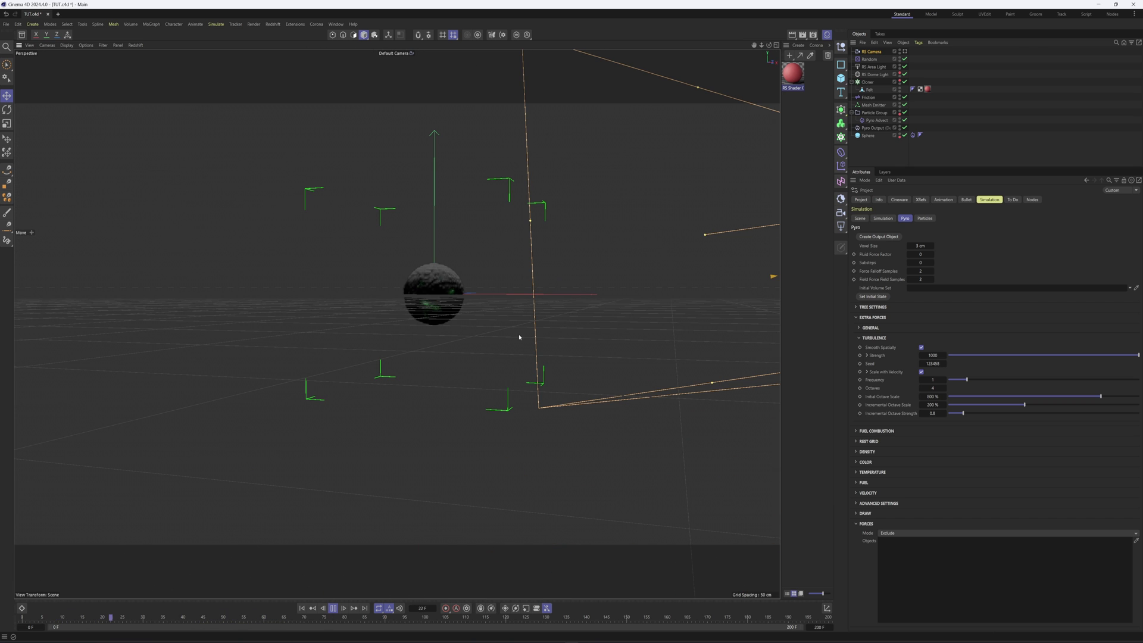
{"action": "left_click_drag", "start_coordinate": [438, 284], "coordinate": [357, 294], "text": "alt"}
{"action": "left_click_drag", "start_coordinate": [536, 223], "coordinate": [645, 242], "text": "alt"}
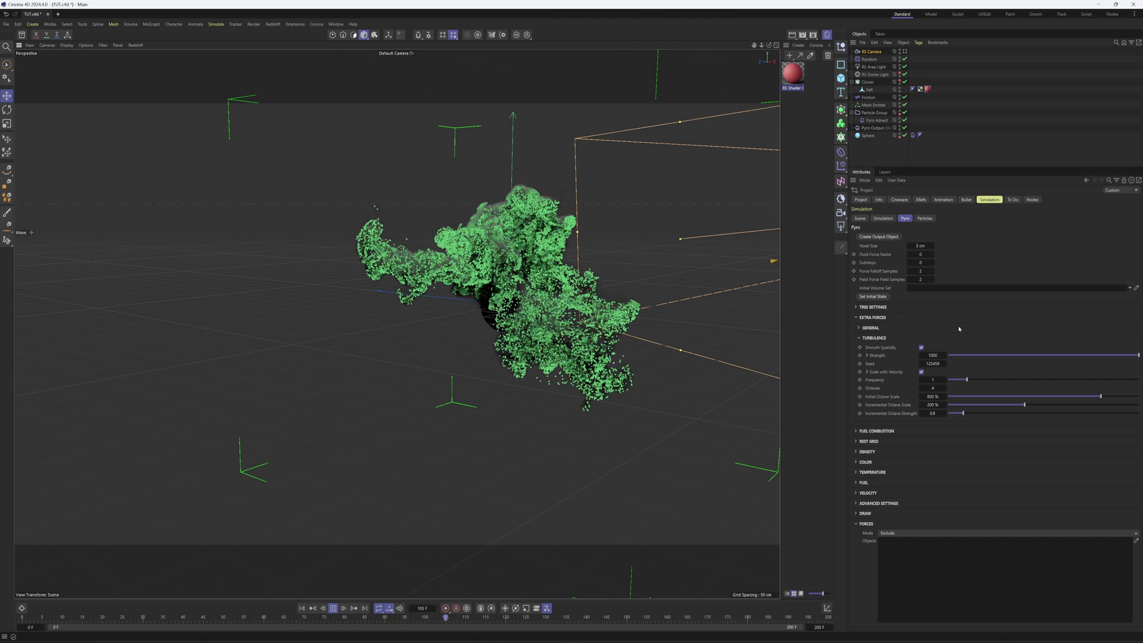